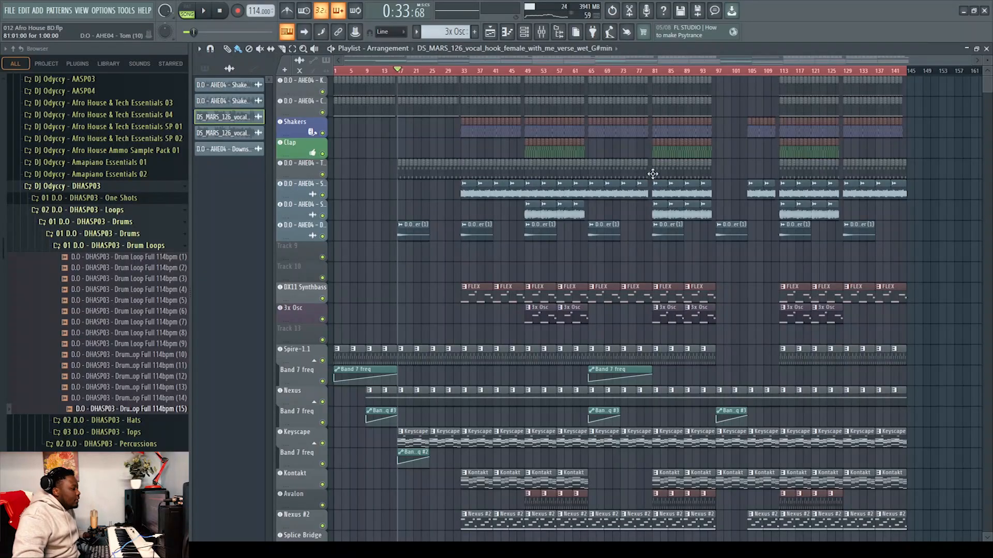
Set a timeline selection spanning bars 81 to 97 in the playlist
scroll(653, 227, down, 4)
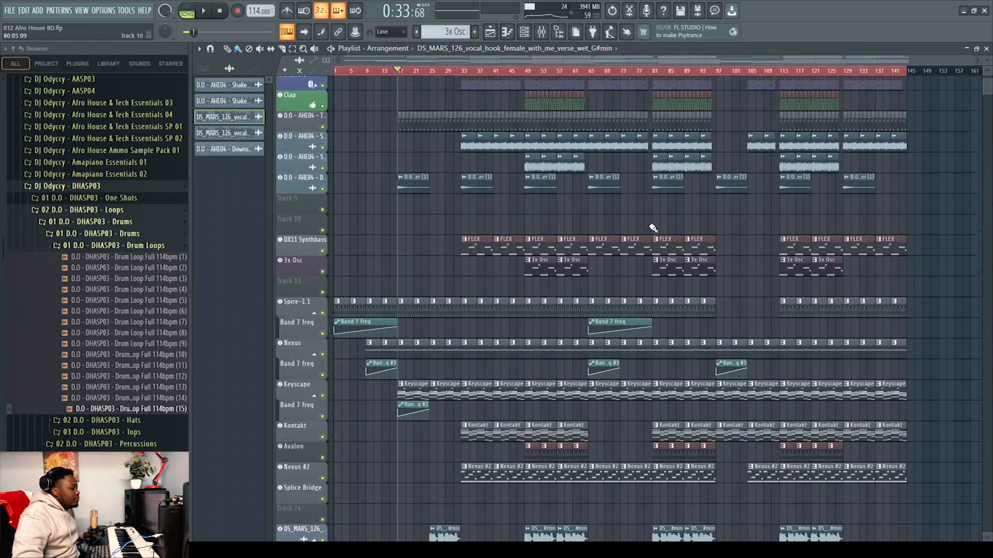
scroll(653, 227, up, 6)
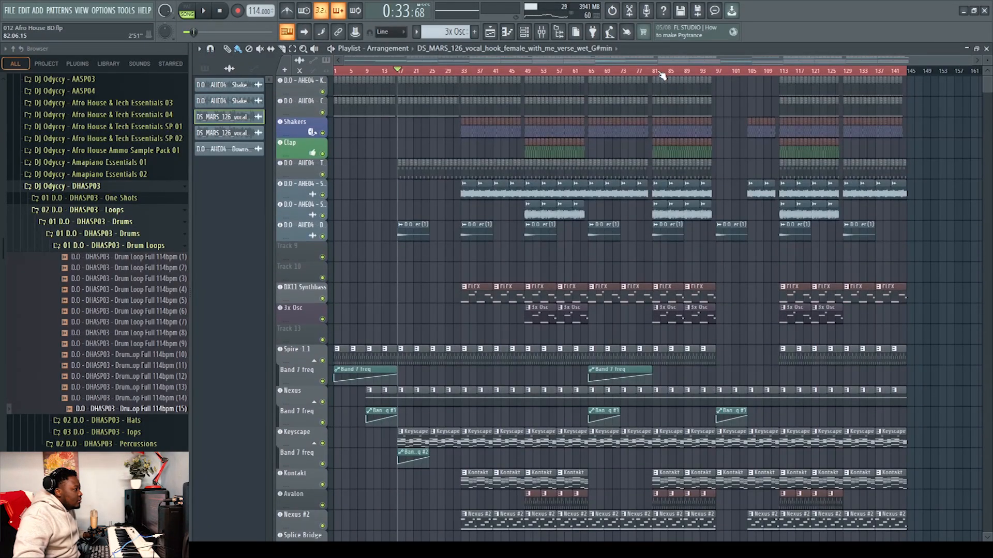
double_click(654, 73)
drag(716, 74, 655, 78)
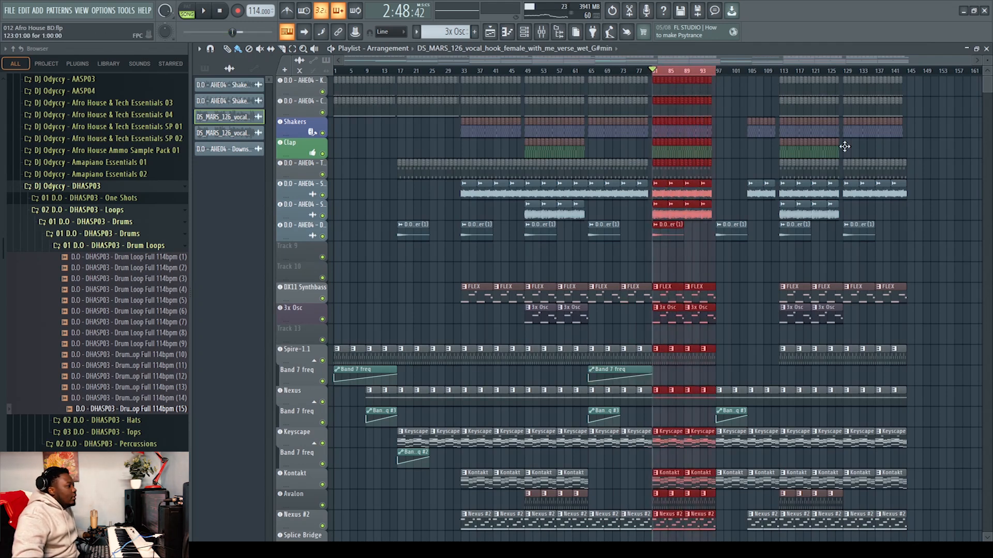
Select all the drum and percussion clips across the arrangement
click(933, 152)
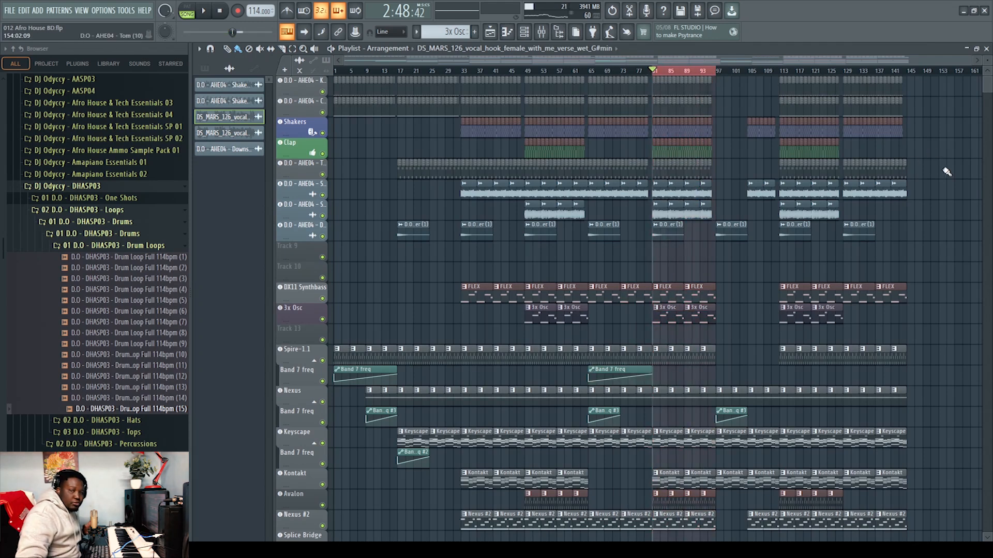
drag(933, 242, 331, 77)
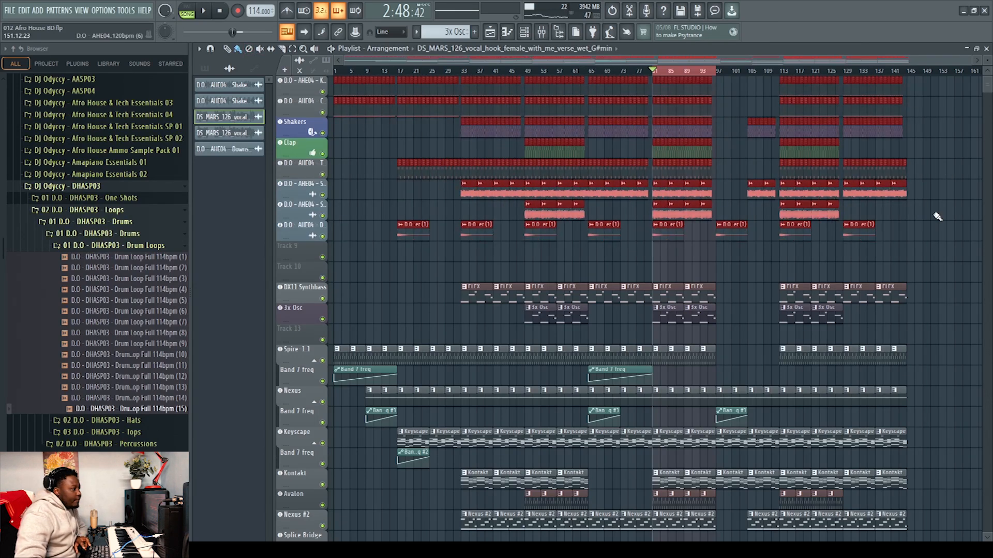
Select the DX11 Synthbass and 3x Osc clips across the arrangement
click(940, 304)
drag(929, 344, 330, 263)
scroll(936, 471, down, 6)
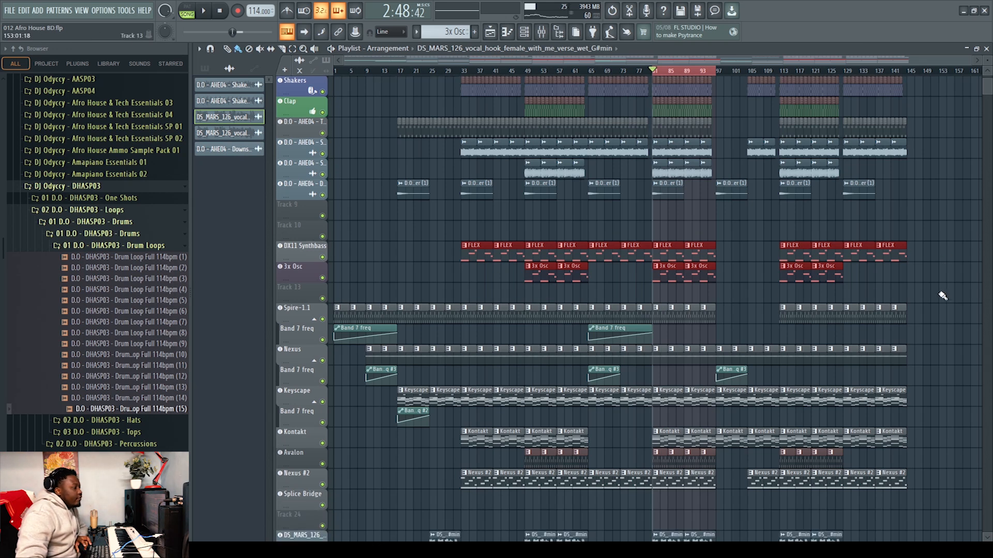
Select the melodic instrument clips from Spire down to Nexus #2 across the arrangement
drag(941, 426, 304, 208)
scroll(724, 315, down, 5)
drag(888, 435, 385, 346)
scroll(299, 355, up, 10)
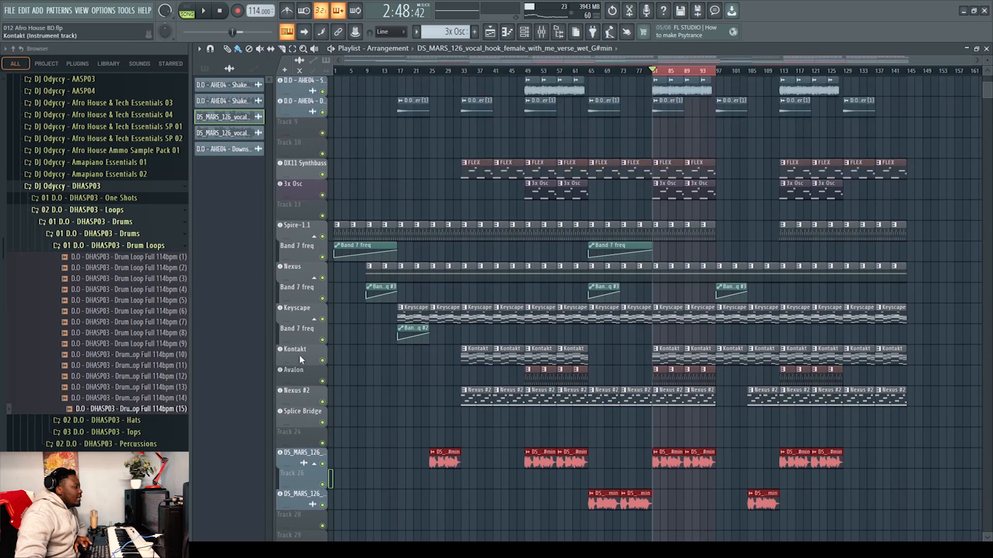
scroll(299, 355, up, 1)
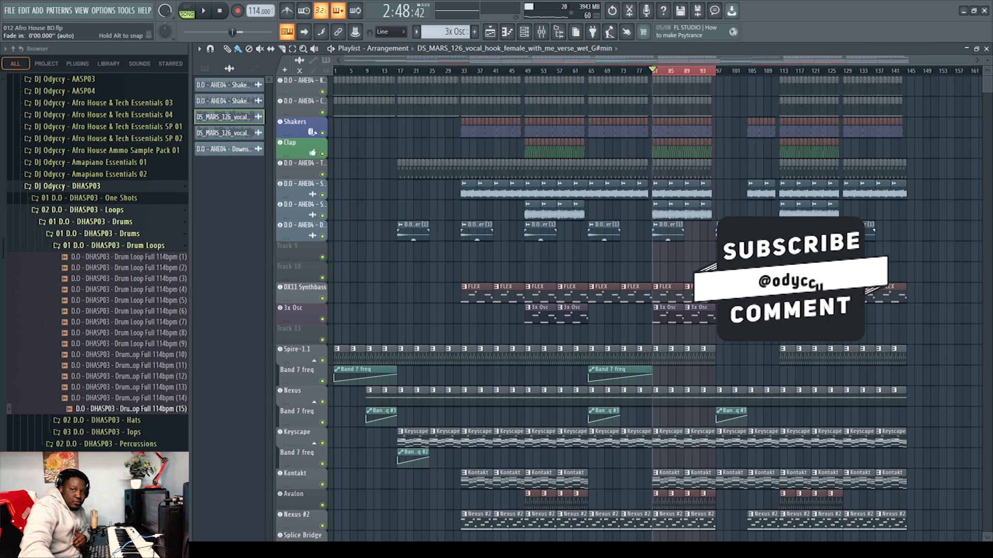
scroll(887, 366, down, 6)
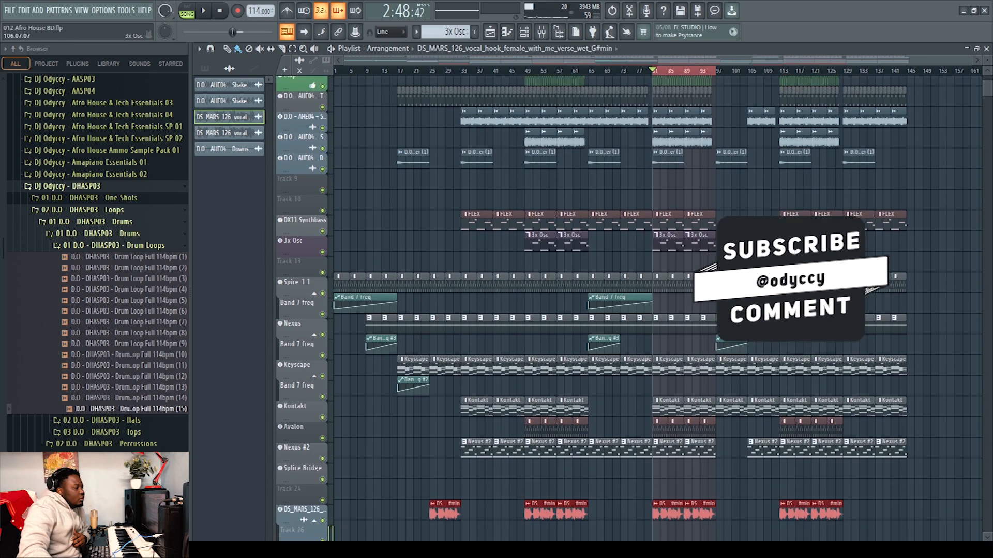
scroll(888, 366, up, 6)
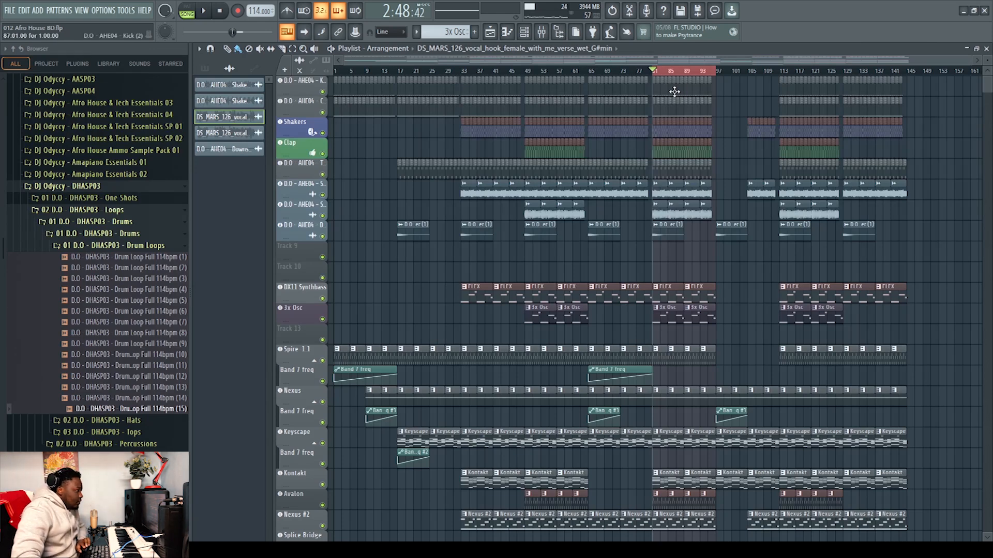
Open the Kick pattern in the piano roll, play it back, and close it
click(655, 92)
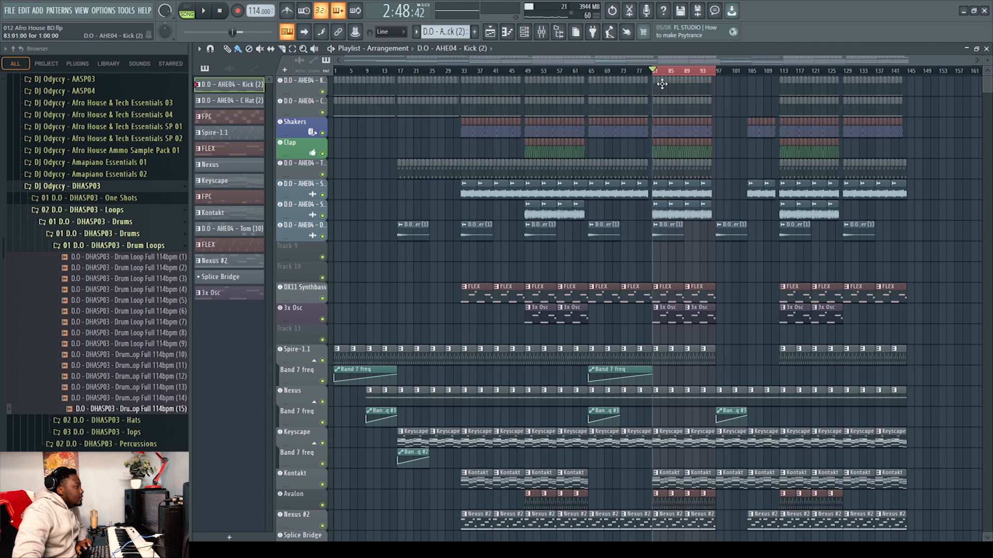
double_click(655, 88)
click(187, 10)
click(207, 10)
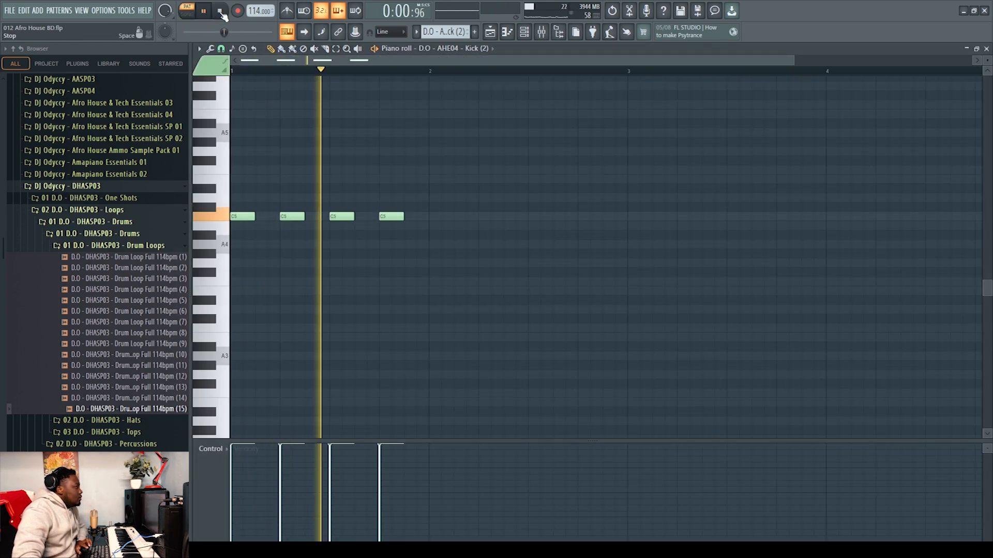
click(221, 11)
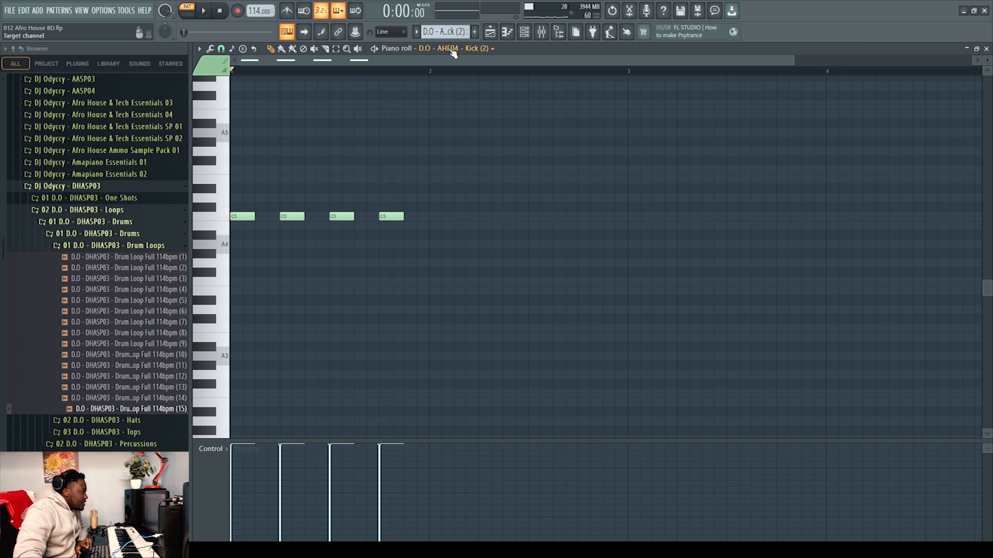
click(206, 12)
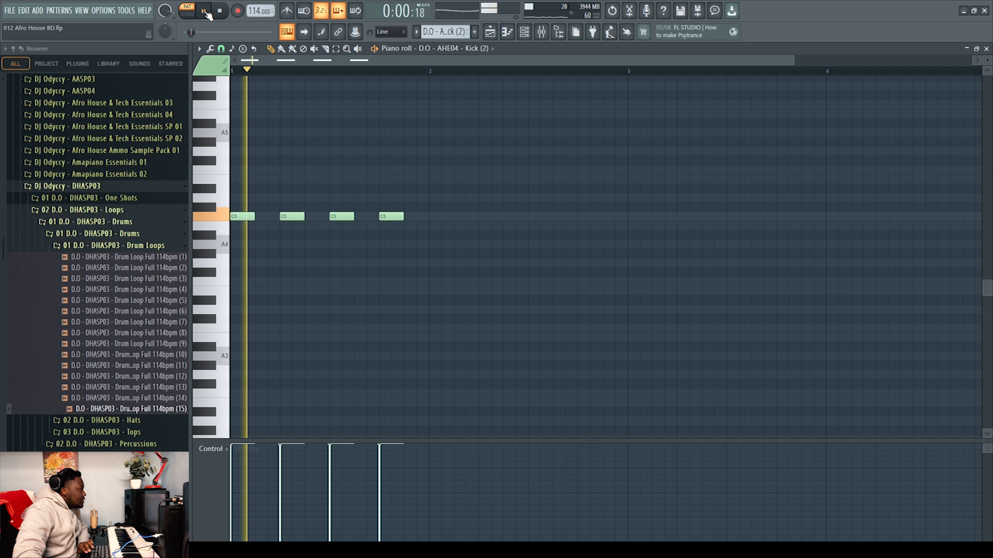
click(986, 48)
key(space)
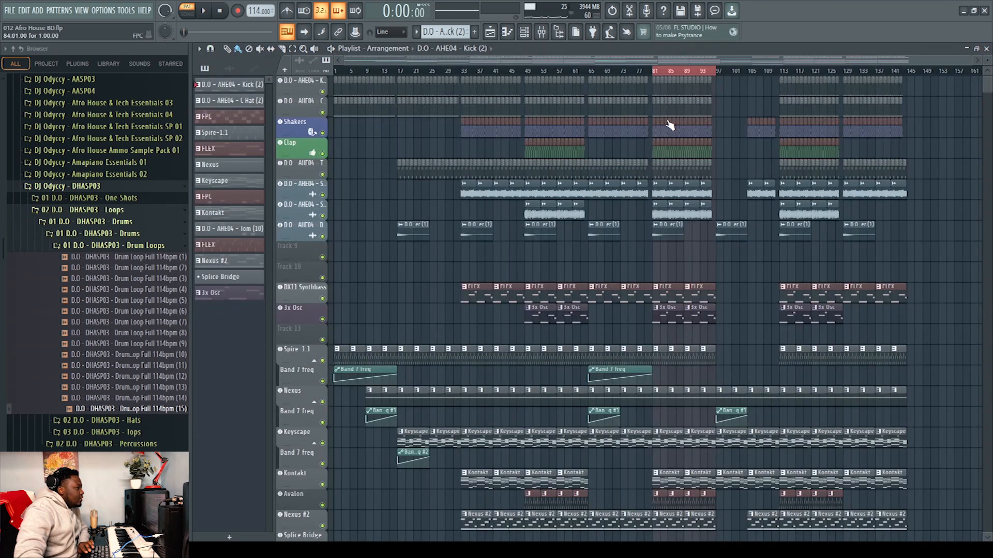
Open the C Hat pattern in the piano roll, play it back, and close it
double_click(653, 110)
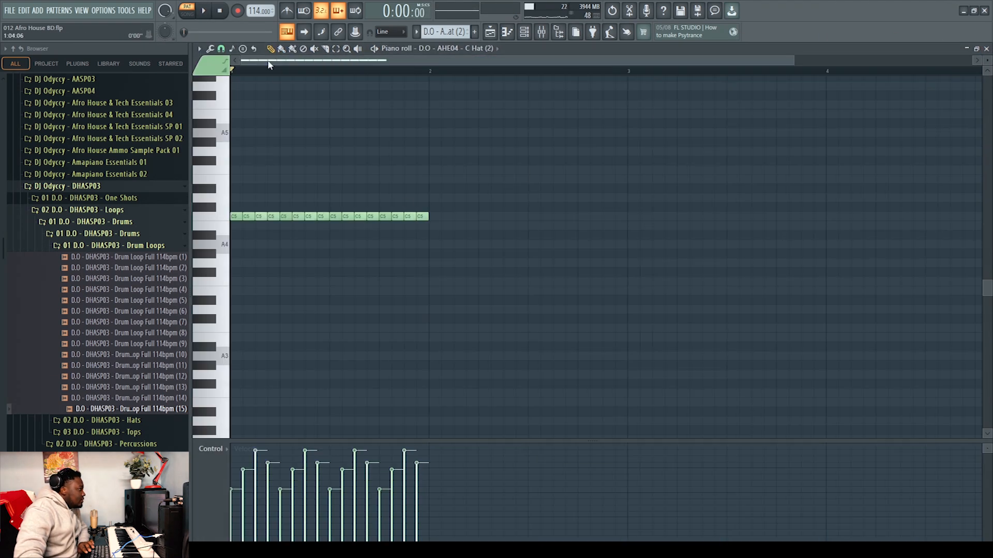
click(205, 11)
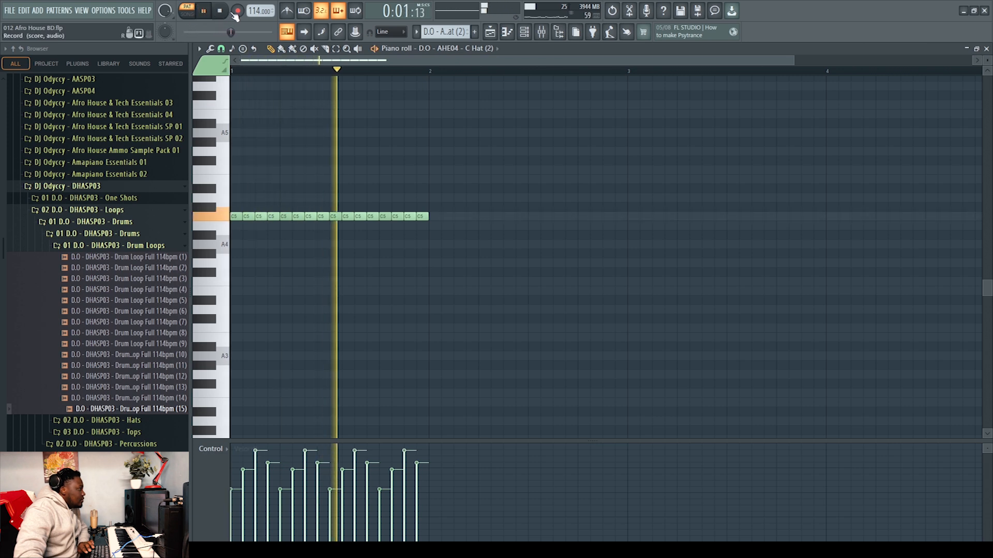
click(222, 10)
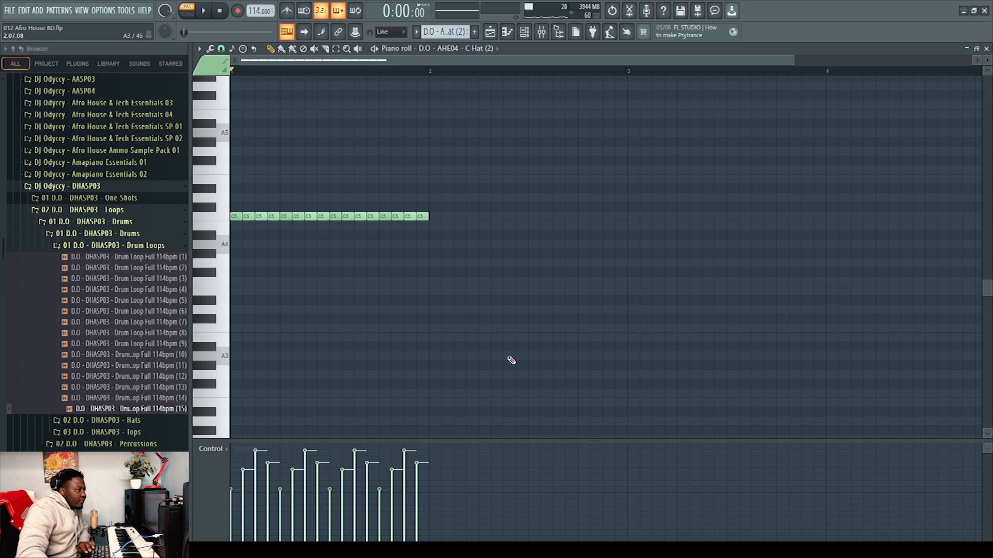
click(986, 48)
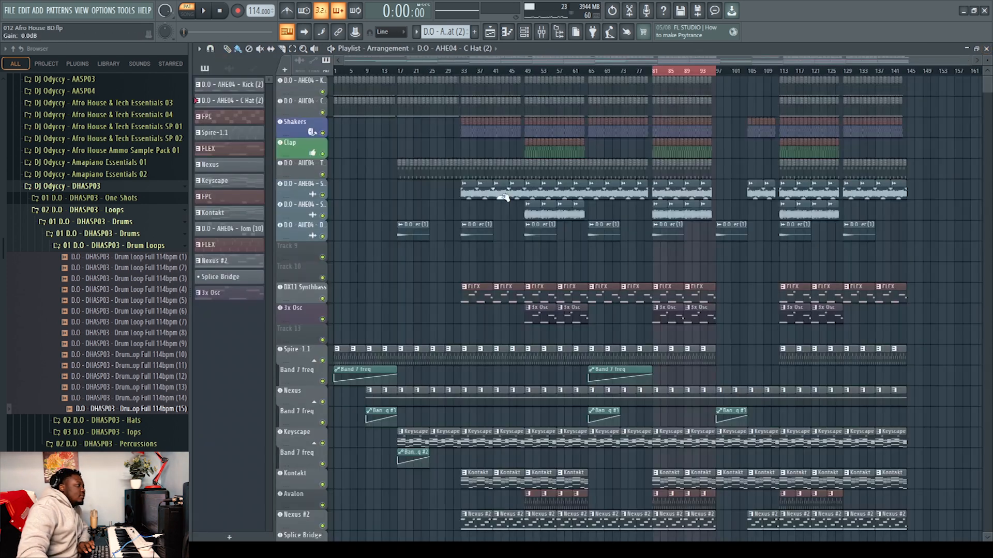
Open the Shakers pattern in the piano roll, play it back, and close it
click(986, 49)
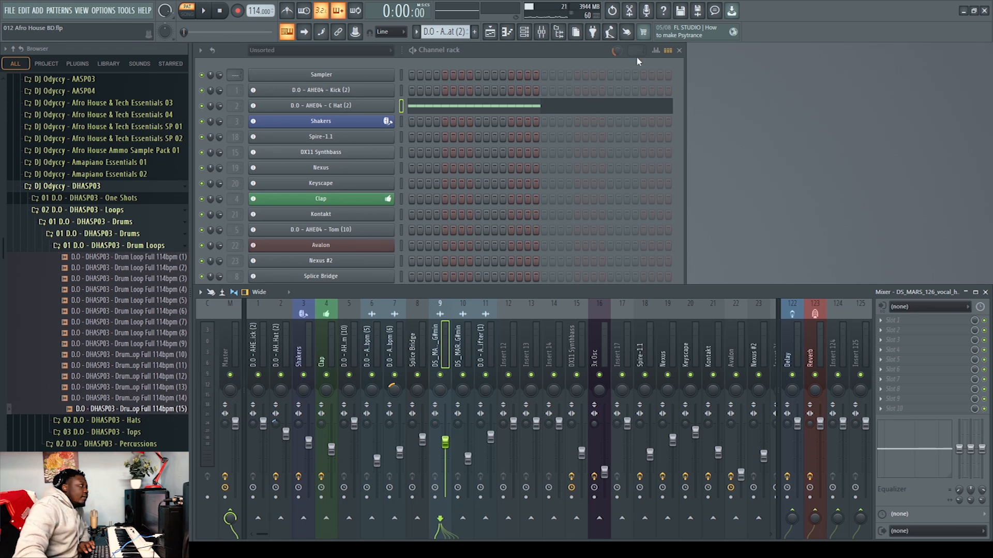
click(491, 32)
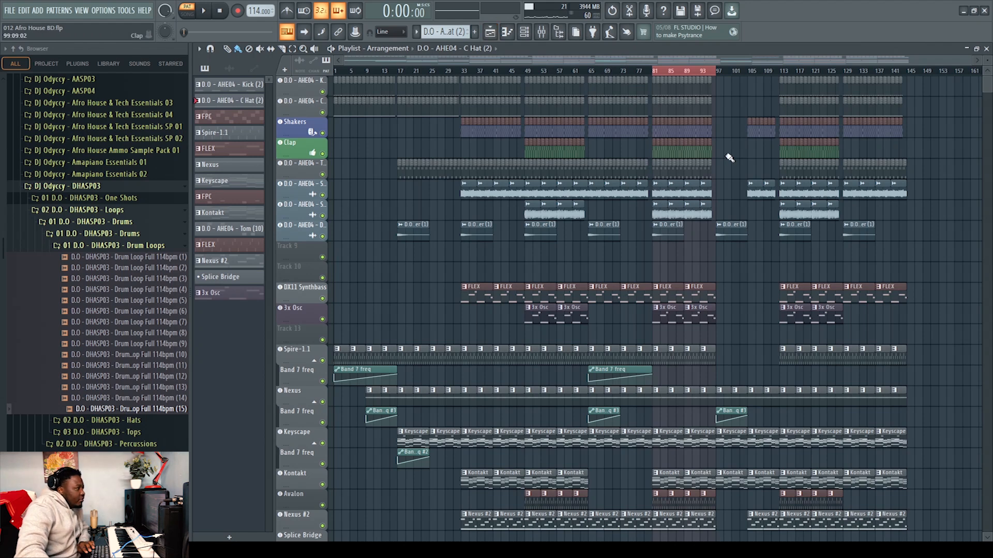
double_click(492, 130)
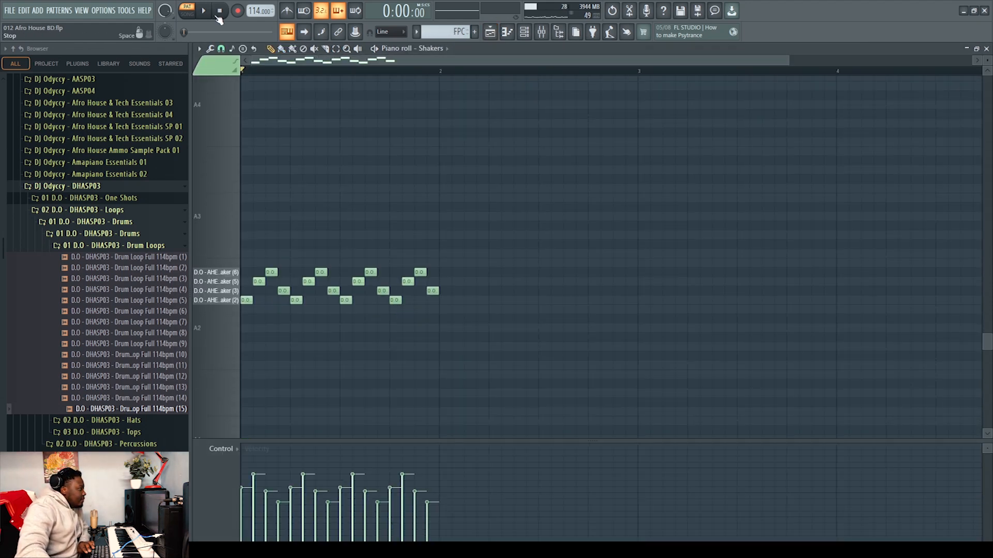
click(203, 11)
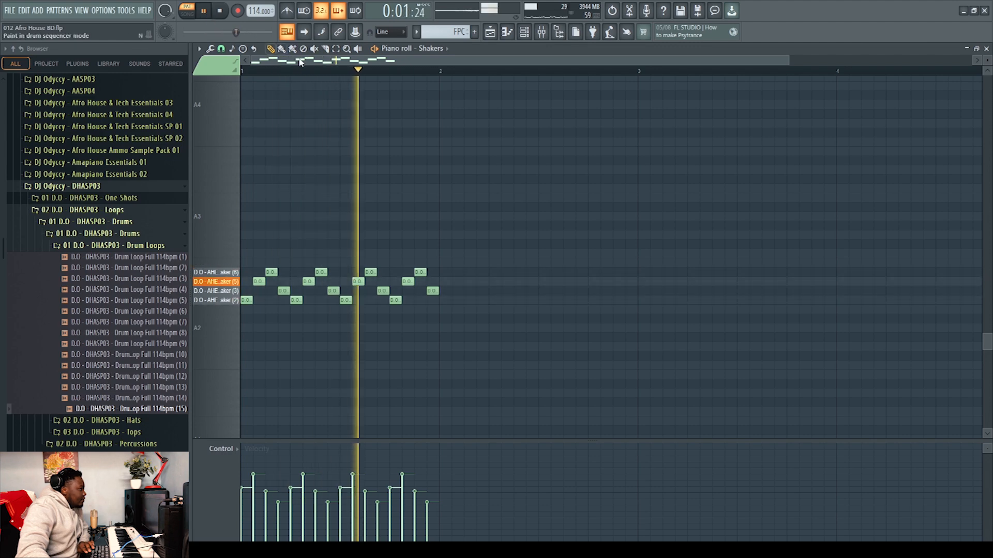
click(988, 49)
key(space)
Open the Shakers FPC instrument and audition its loaded shaker pads
click(295, 128)
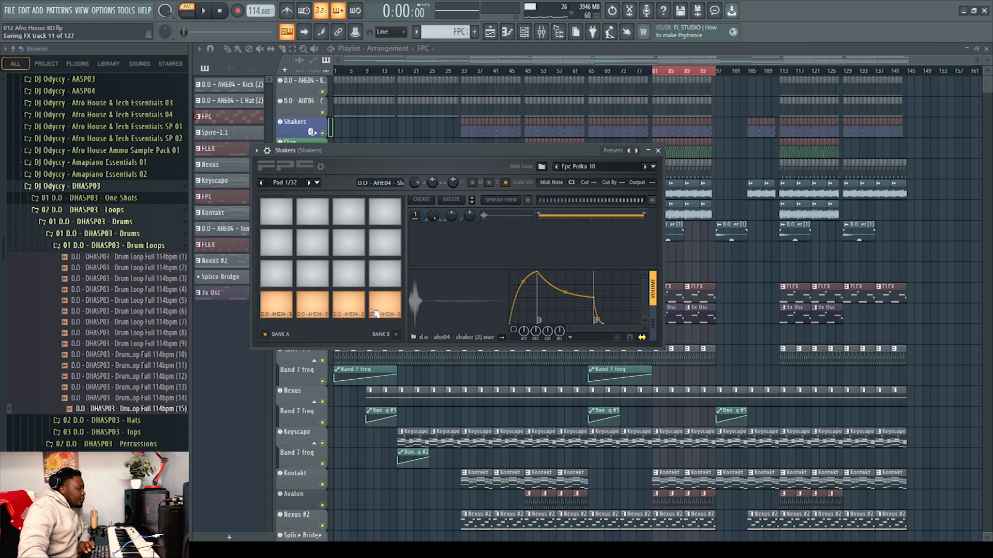
click(312, 306)
click(348, 306)
click(397, 311)
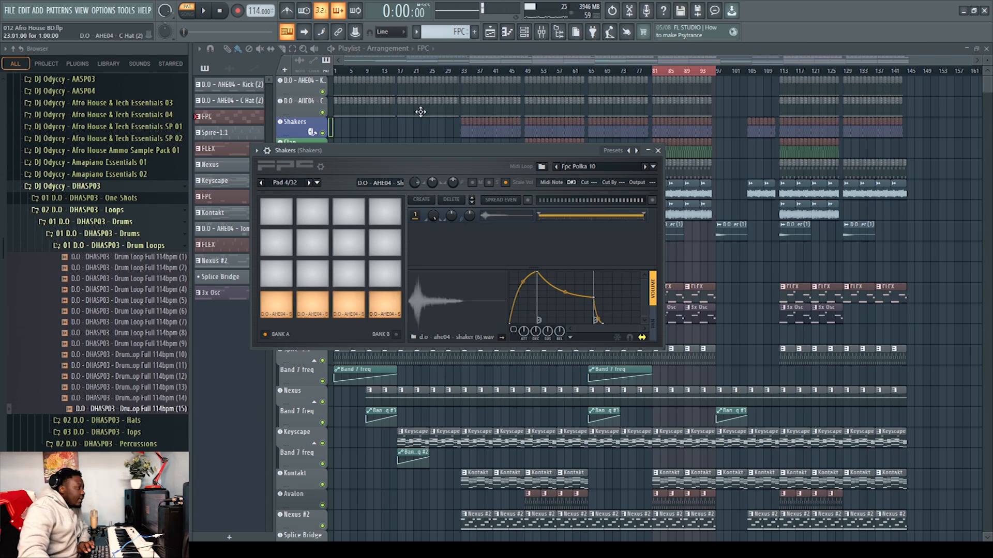
click(658, 150)
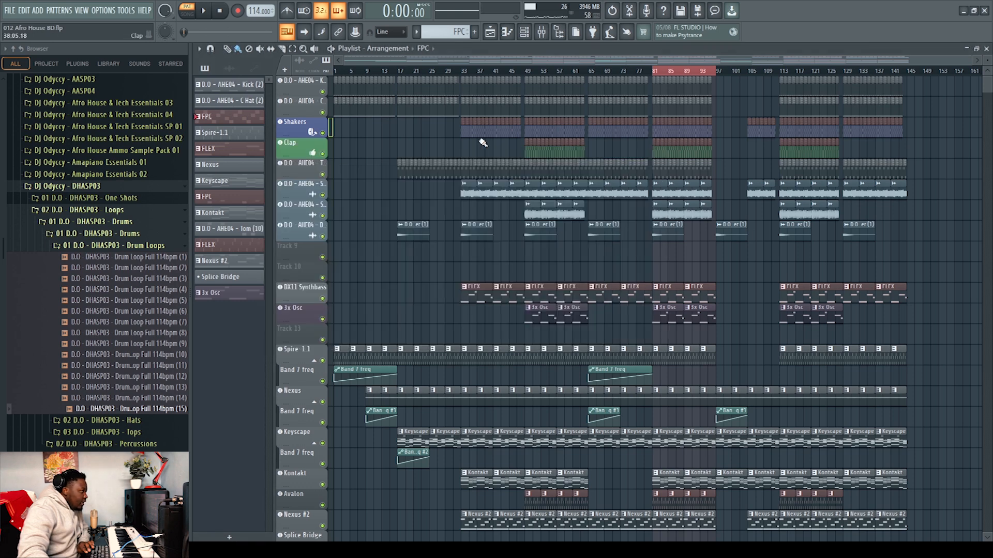
Open the mixer and inspect the Fruity Delay 3 and Kickstart effects on the Shakers channel
click(543, 32)
click(915, 381)
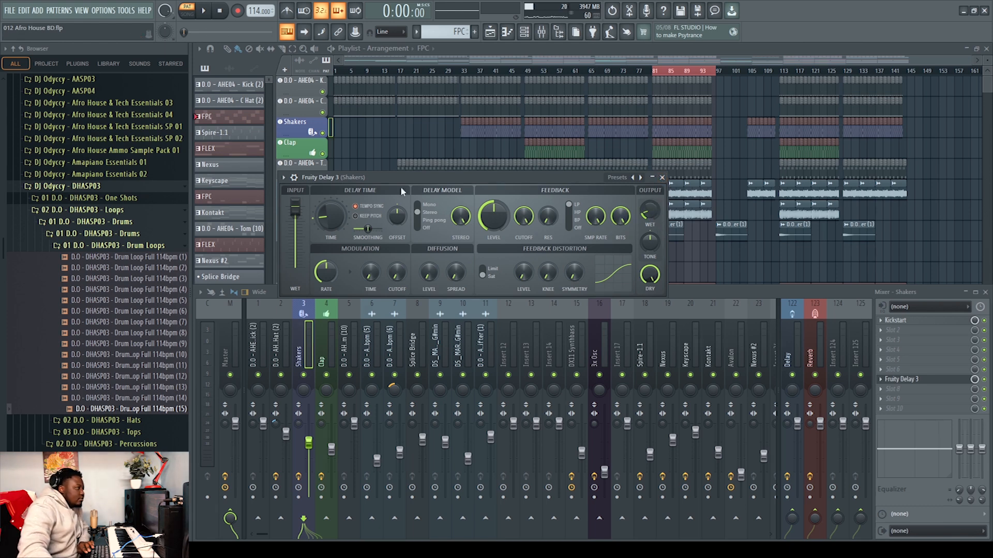
click(662, 177)
click(902, 321)
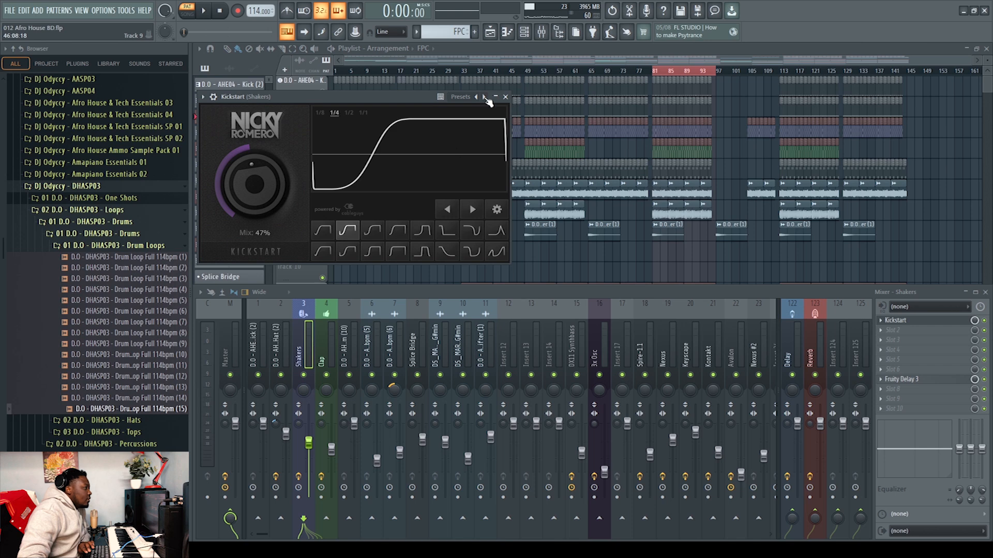
click(506, 97)
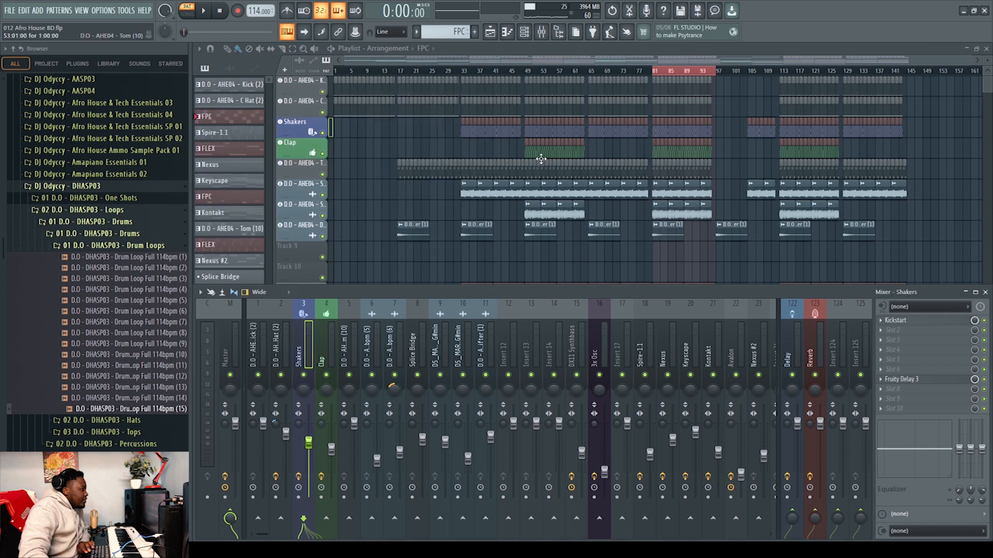
Open the Clap pattern in the piano roll, play it back, and view the Clap FPC pads
key(F9)
double_click(653, 153)
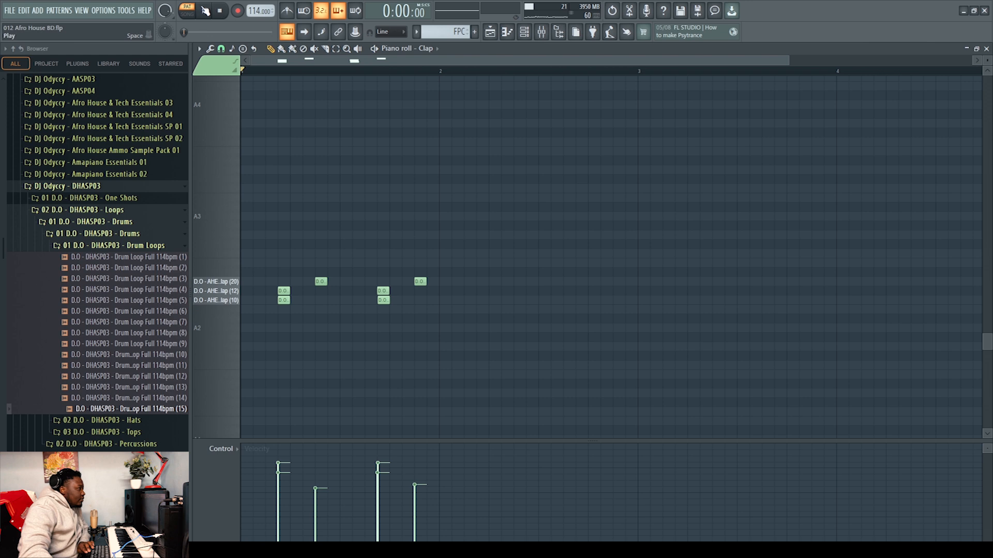
click(205, 14)
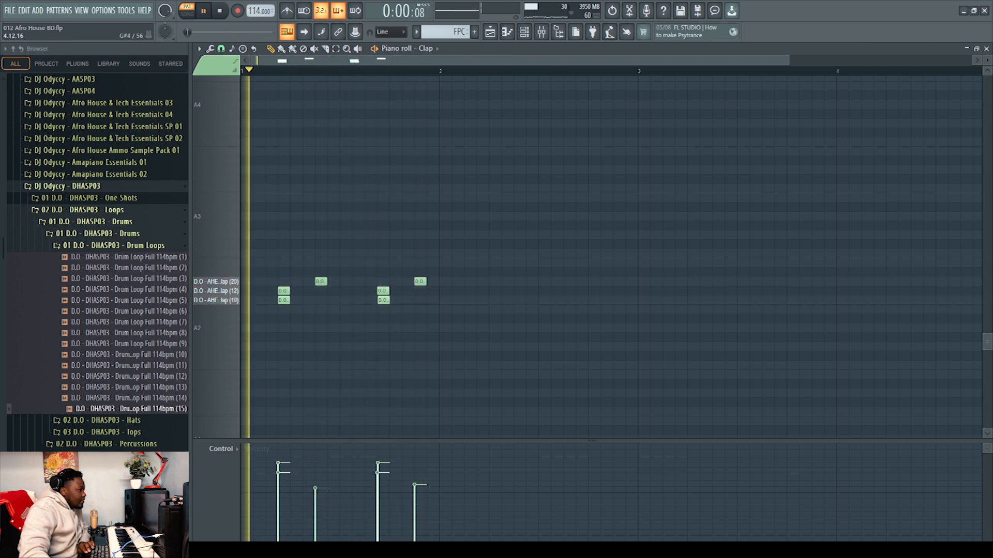
key(F5)
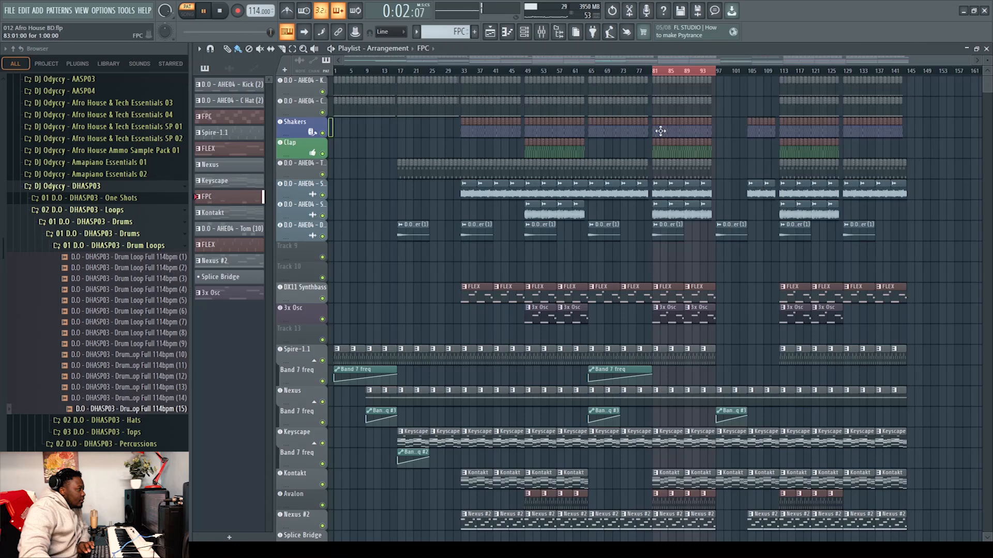
key(space)
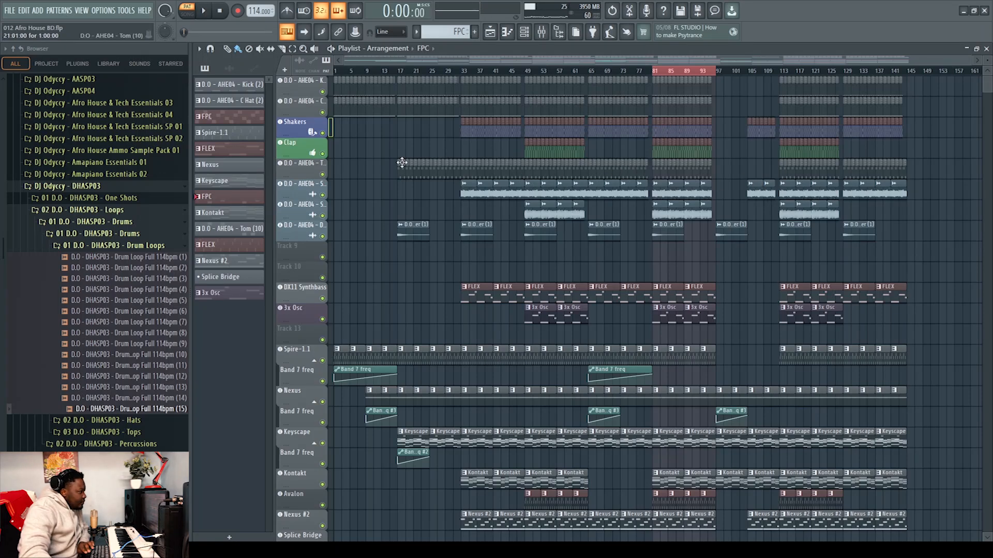
click(295, 146)
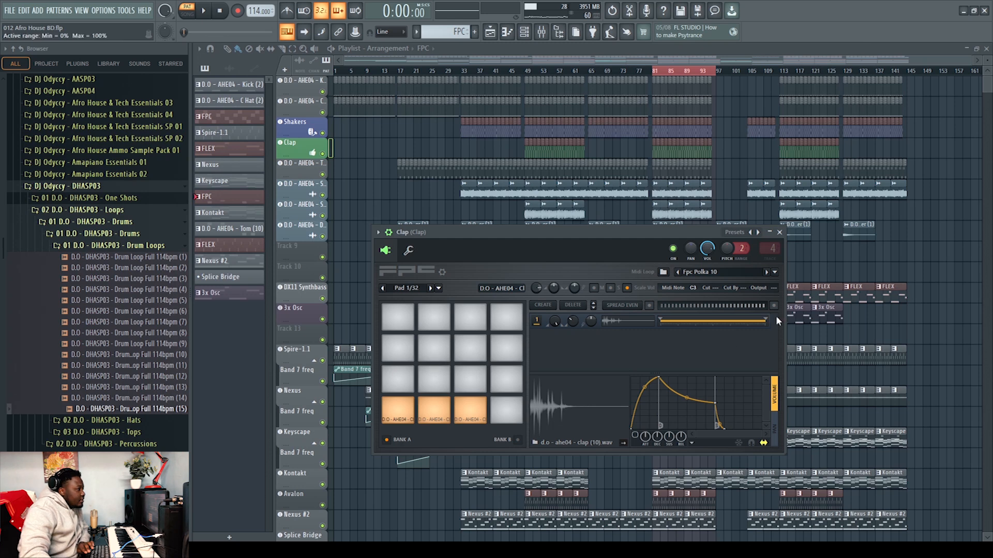
click(780, 233)
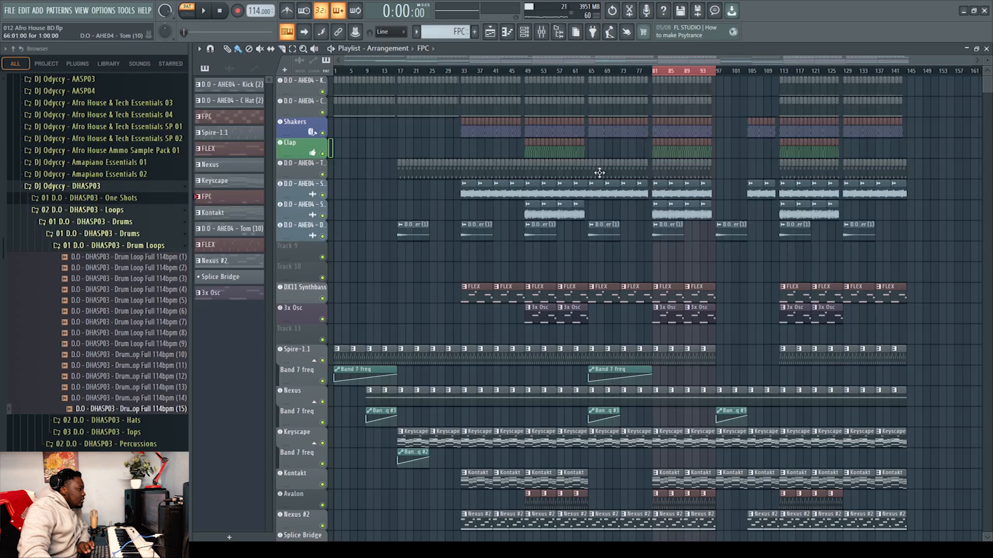
Open the Tom pattern in the piano roll, play it back, and return to the playlist
double_click(658, 170)
scroll(605, 180, up, 4)
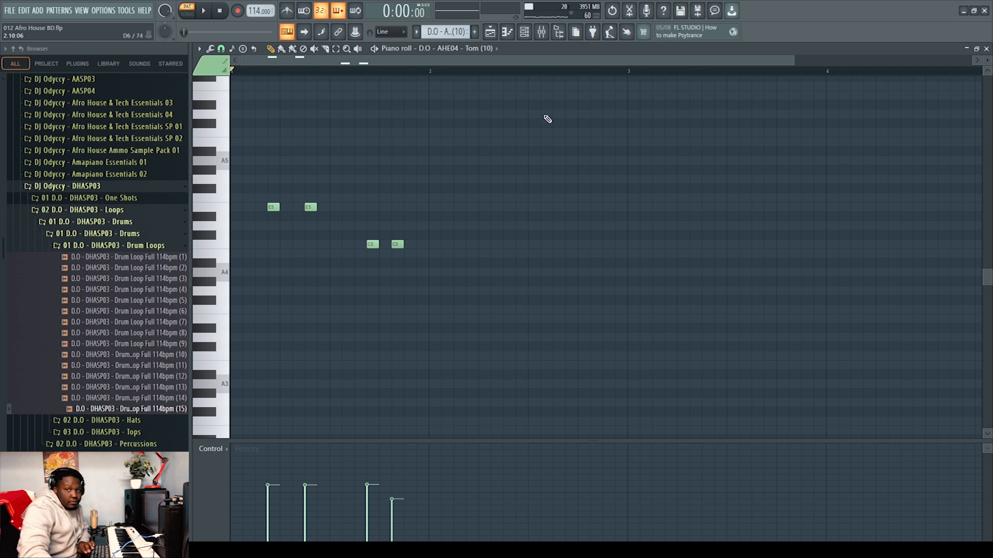
key(space)
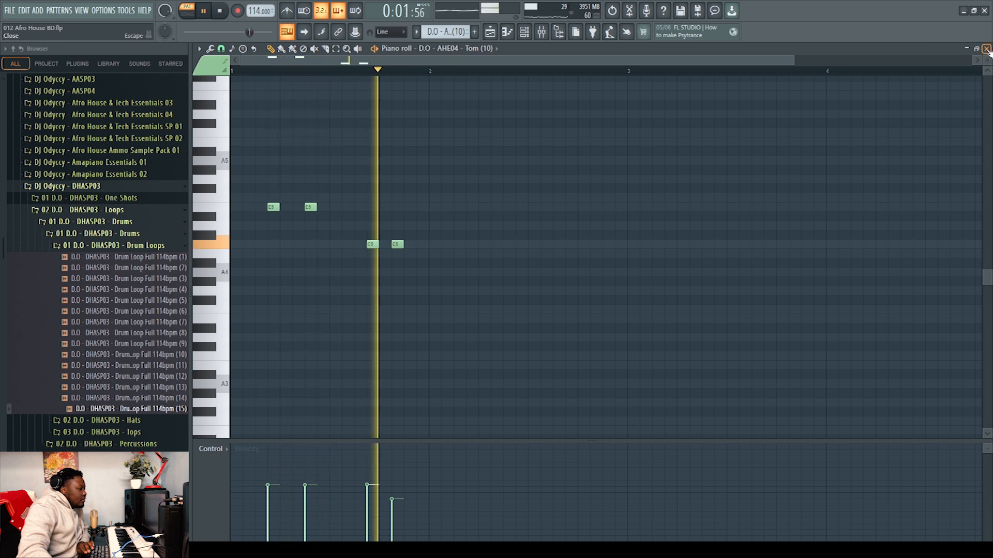
key(F5)
key(space)
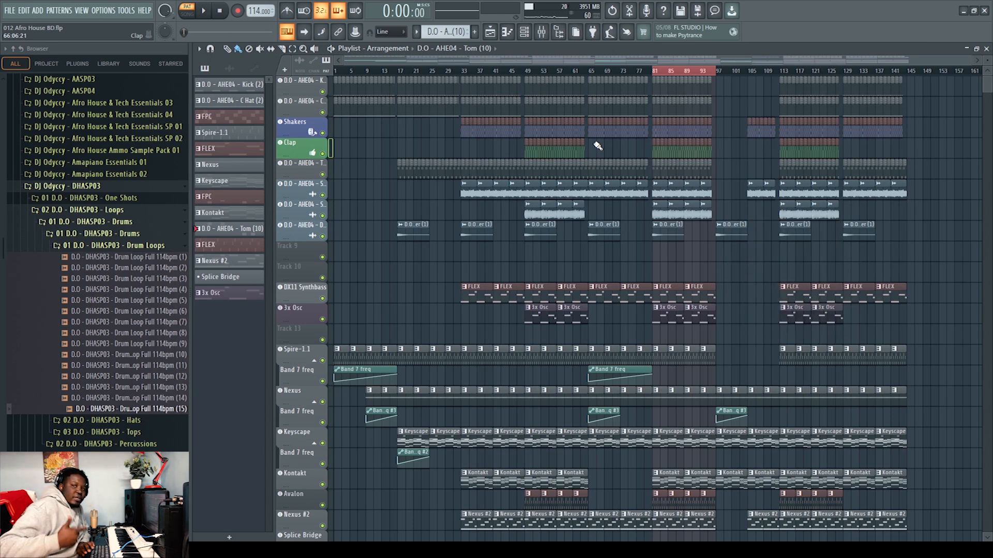
Save the project and inspect the clip properties of the two shaker loops and the Downshifter audio clip
key(ctrl+s)
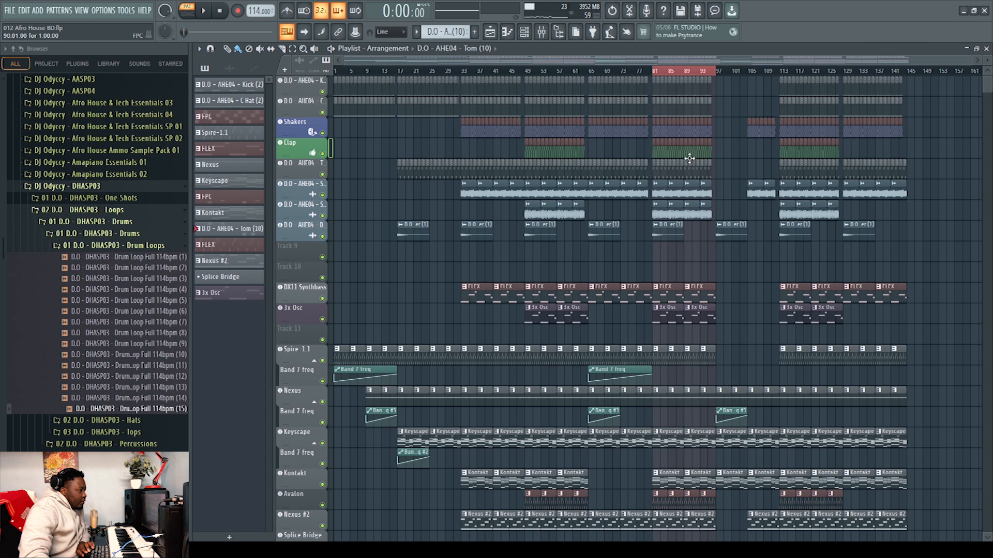
double_click(661, 187)
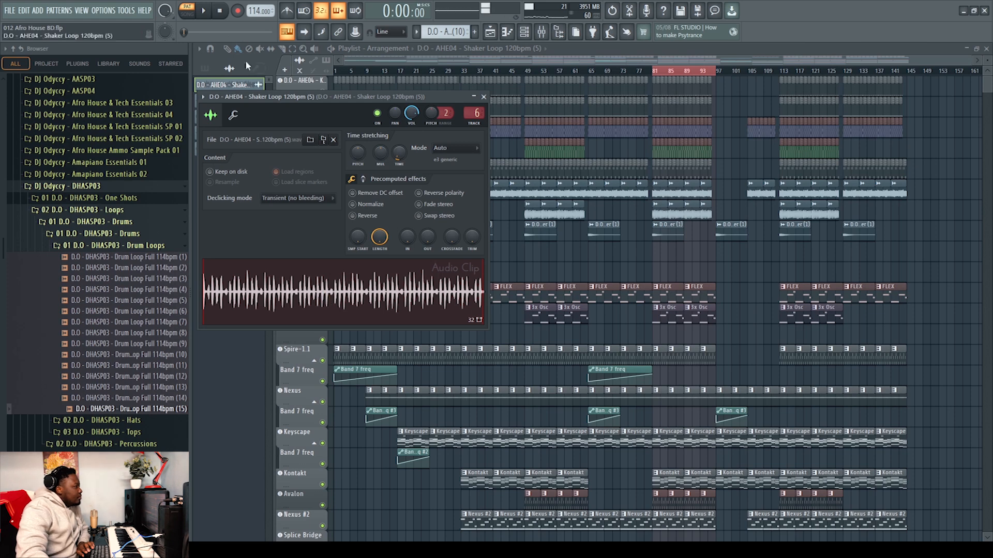
click(483, 97)
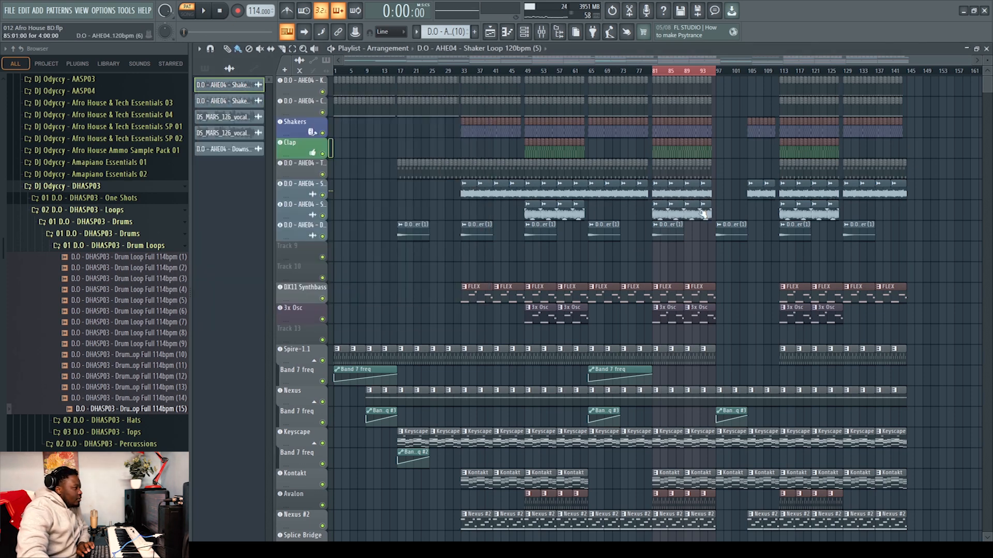
double_click(658, 213)
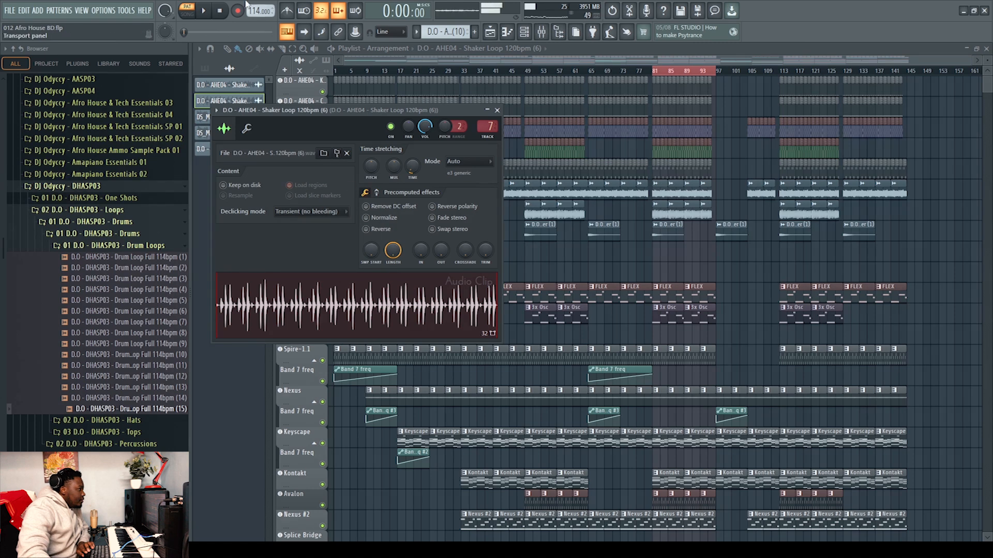
click(497, 111)
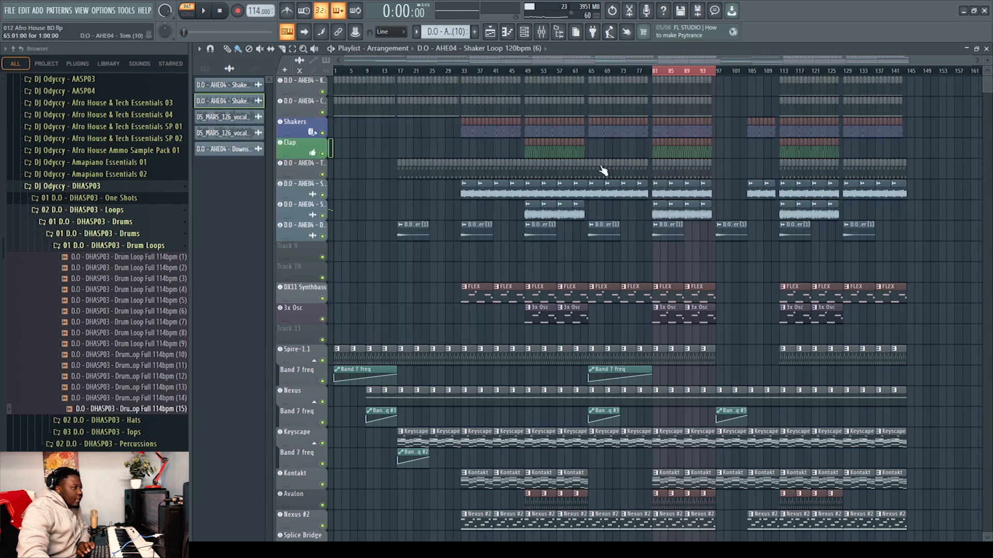
double_click(660, 229)
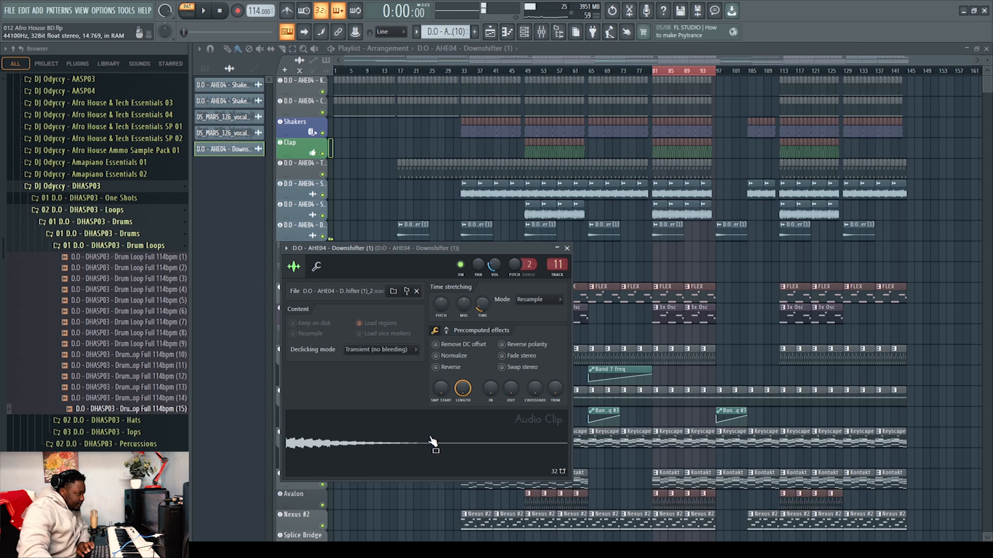
click(568, 249)
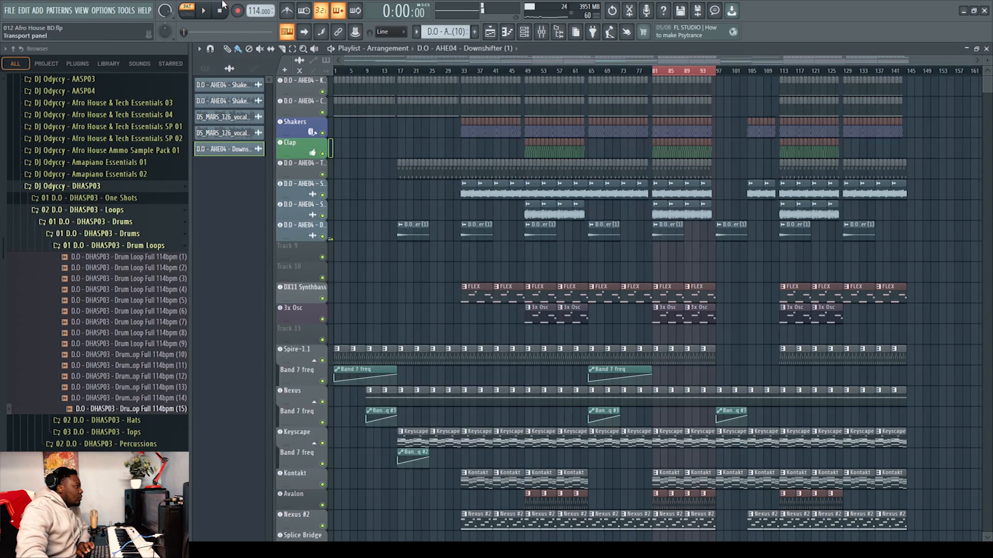
Switch to song mode, solo the top drum tracks, and play them back from bar 81
click(220, 13)
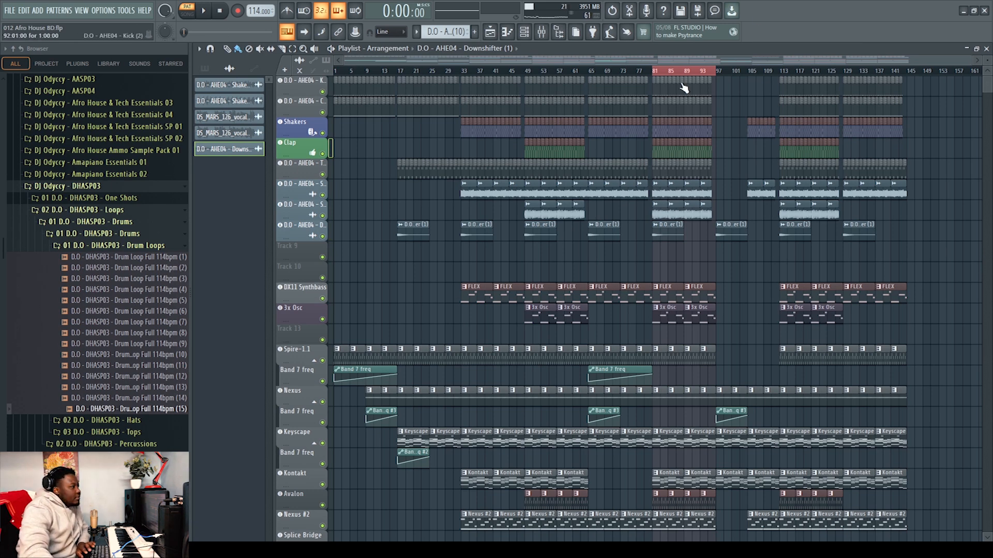
click(654, 72)
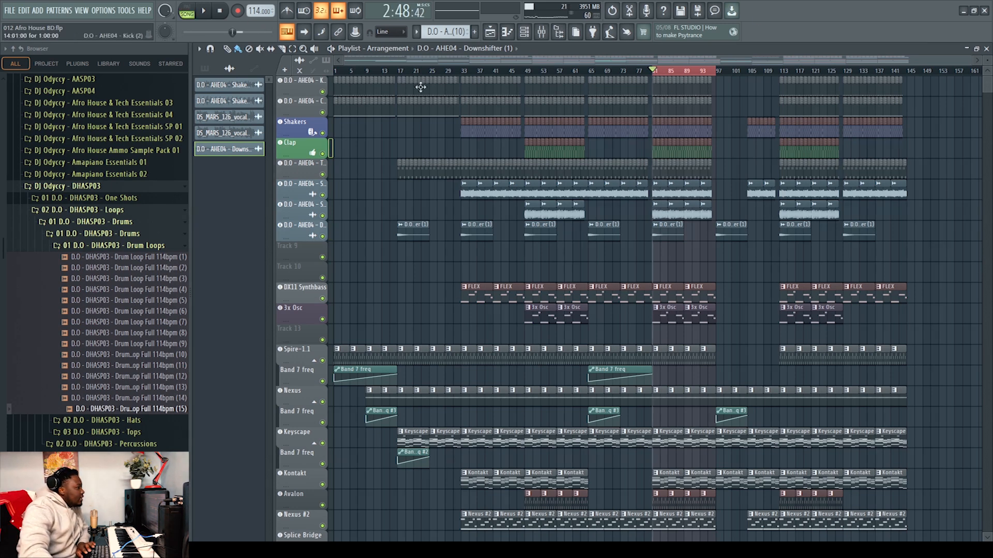
ctrl+click(322, 92)
click(323, 112)
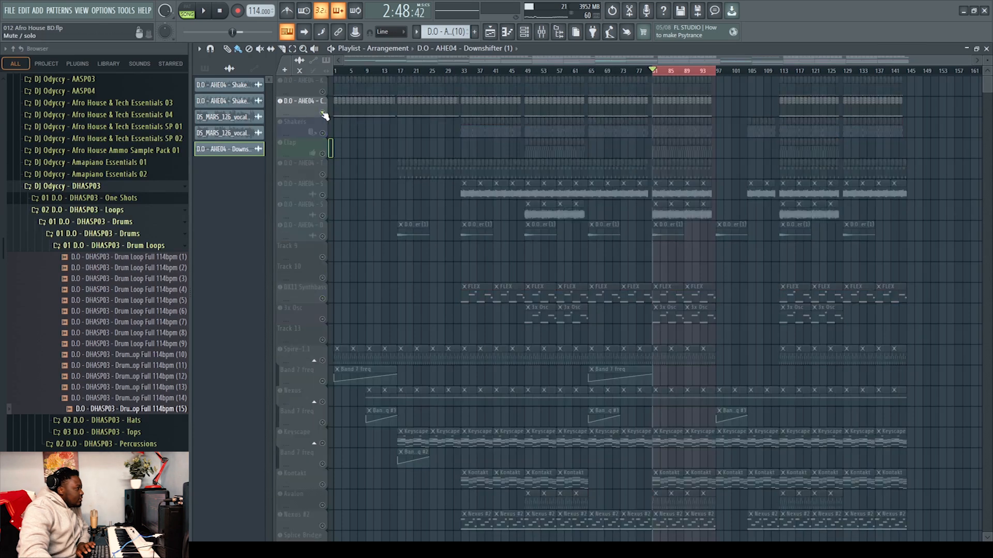
drag(330, 84, 339, 255)
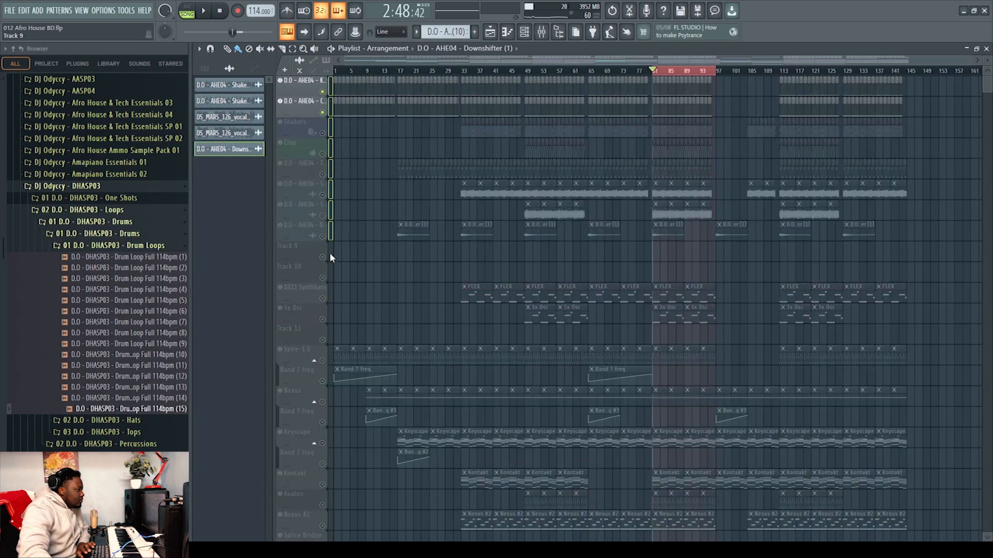
click(322, 236)
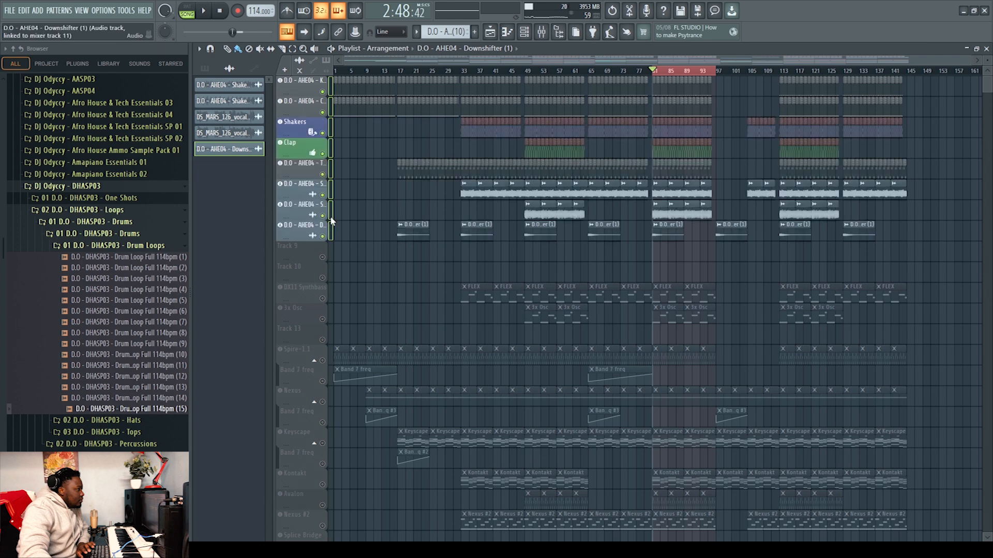
key(space)
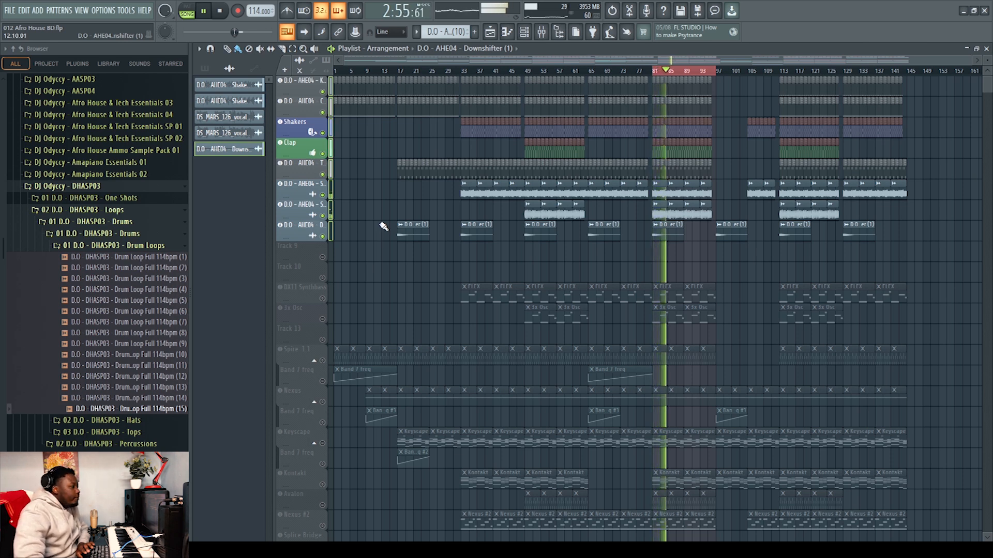
key(space)
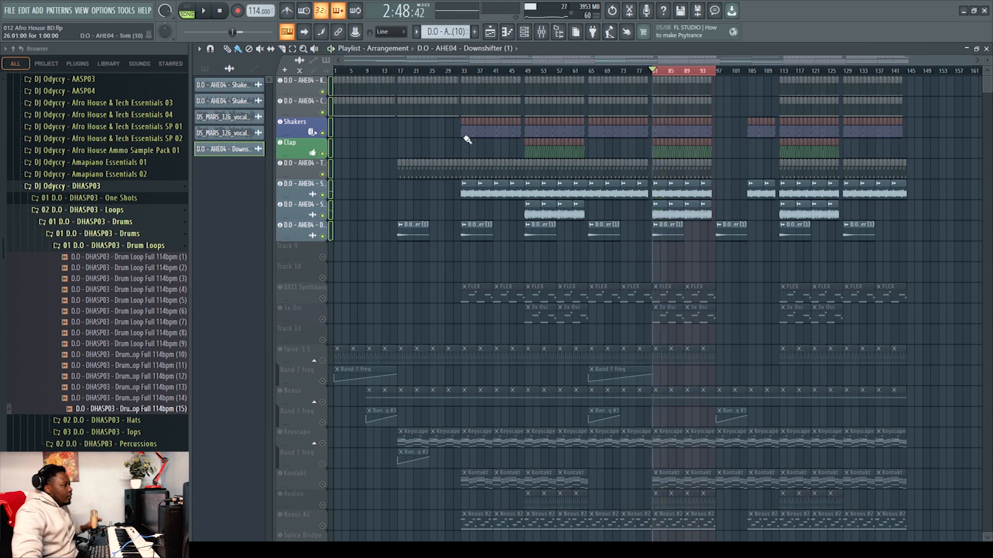
Solo the Spire-1.1 track and open its Spire synth window
click(551, 36)
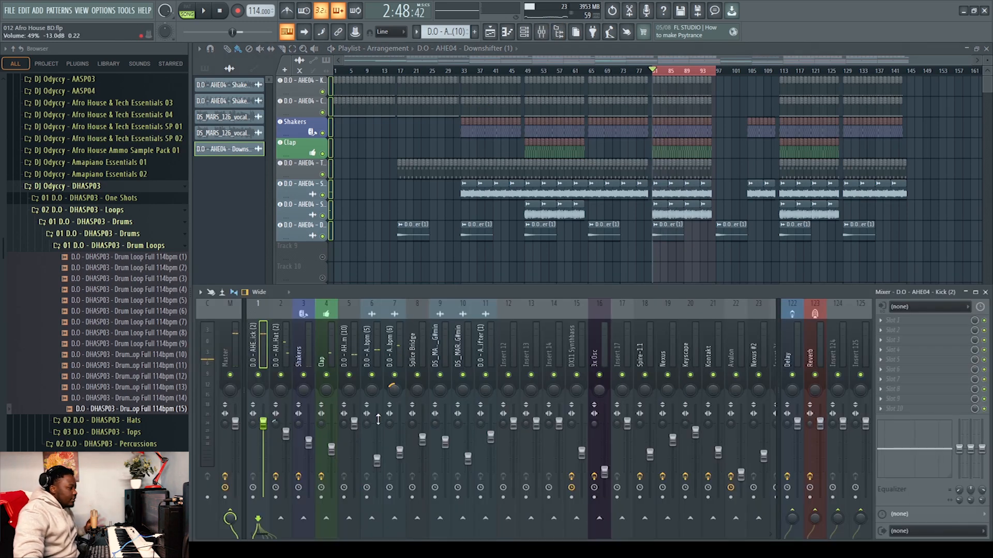
key(F9)
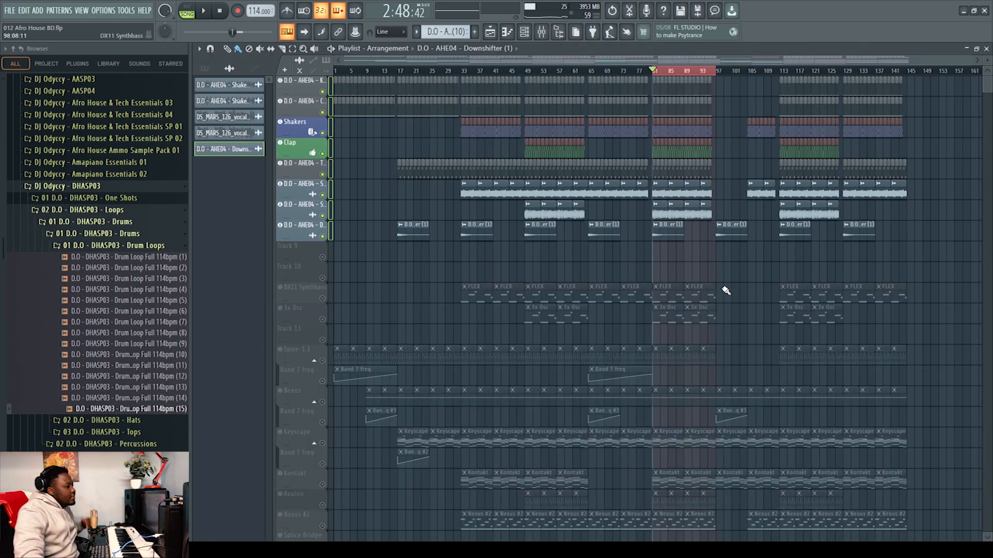
scroll(717, 310, down, 4)
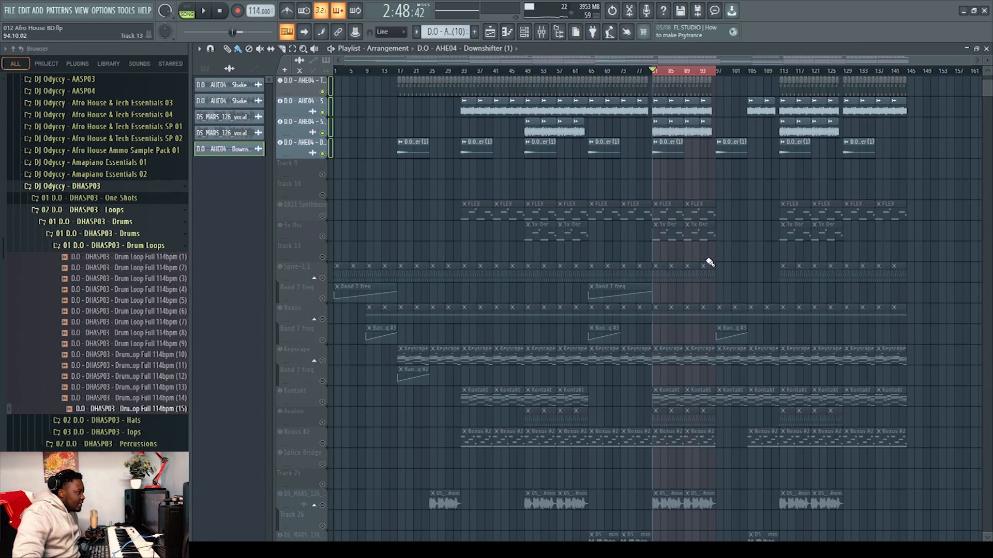
right_click(323, 278)
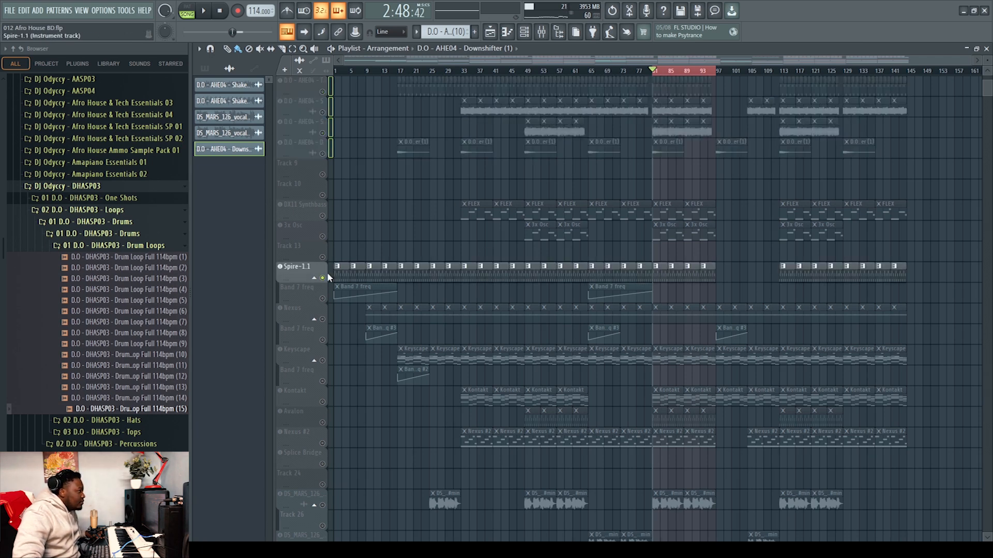
click(311, 272)
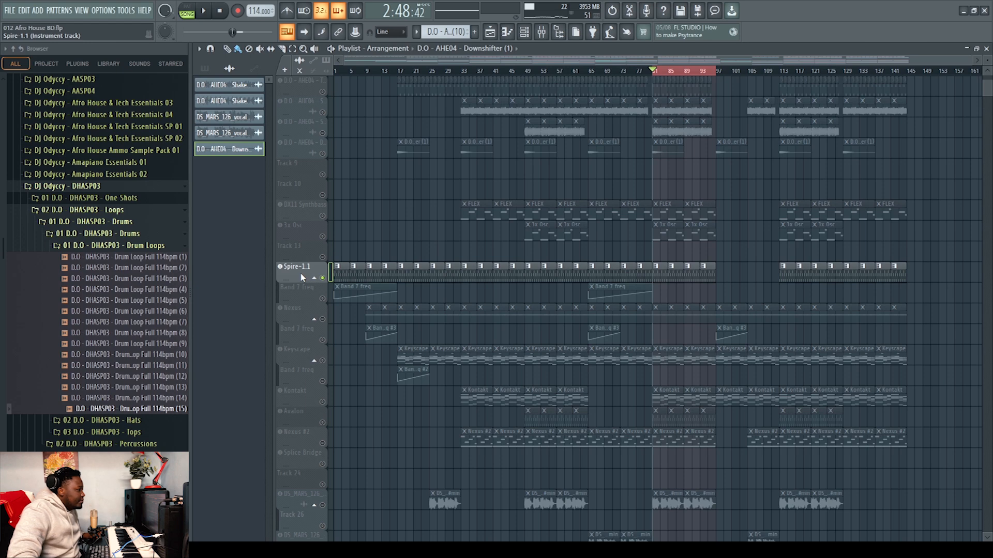
click(300, 272)
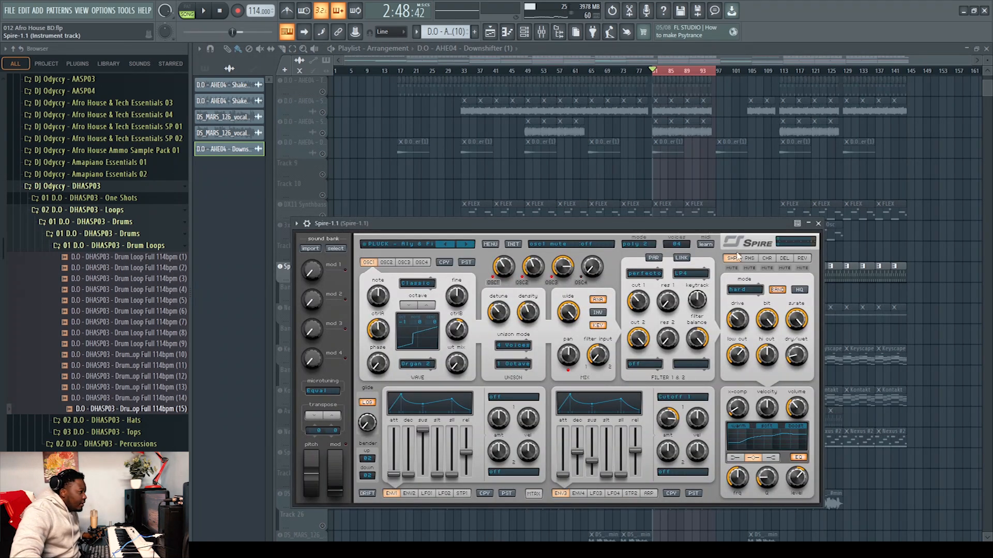
click(818, 223)
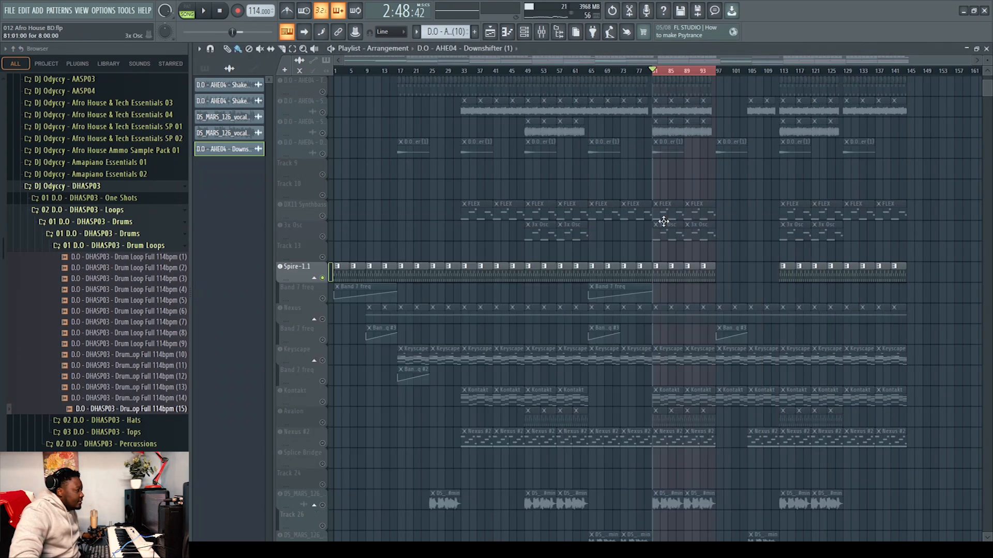
Open the Spire-1.1 pattern in the piano roll, play it back, and close it
double_click(666, 273)
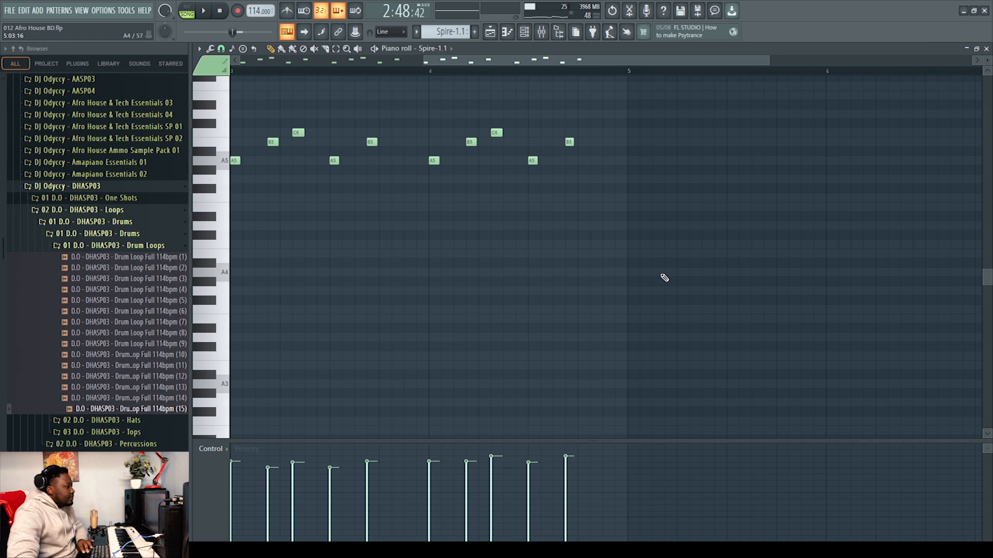
key(space)
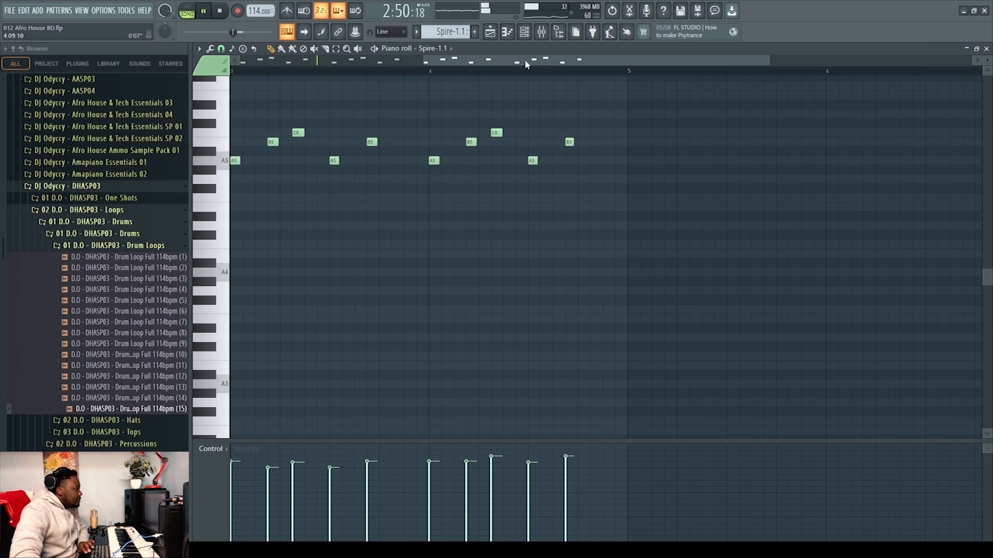
scroll(567, 228, up, 3)
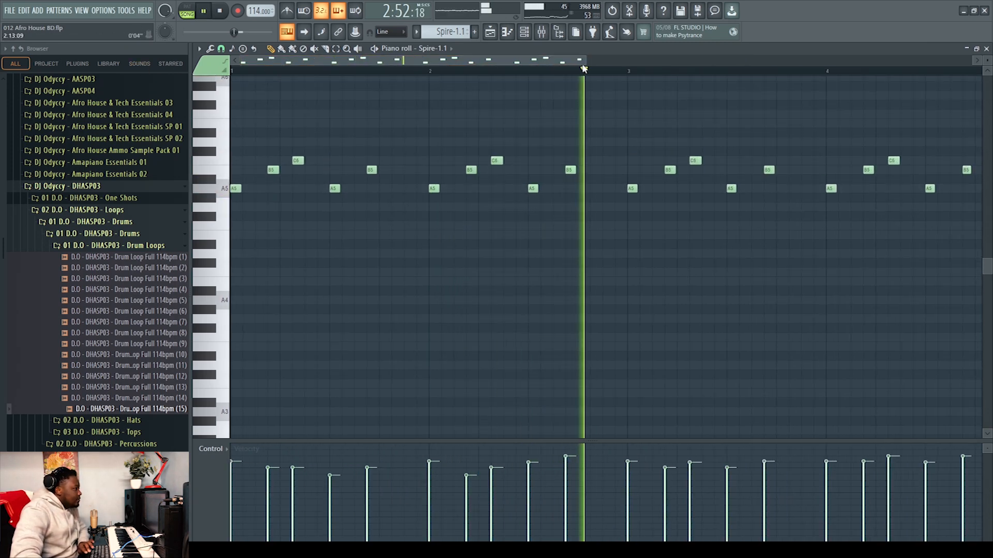
drag(584, 61, 874, 61)
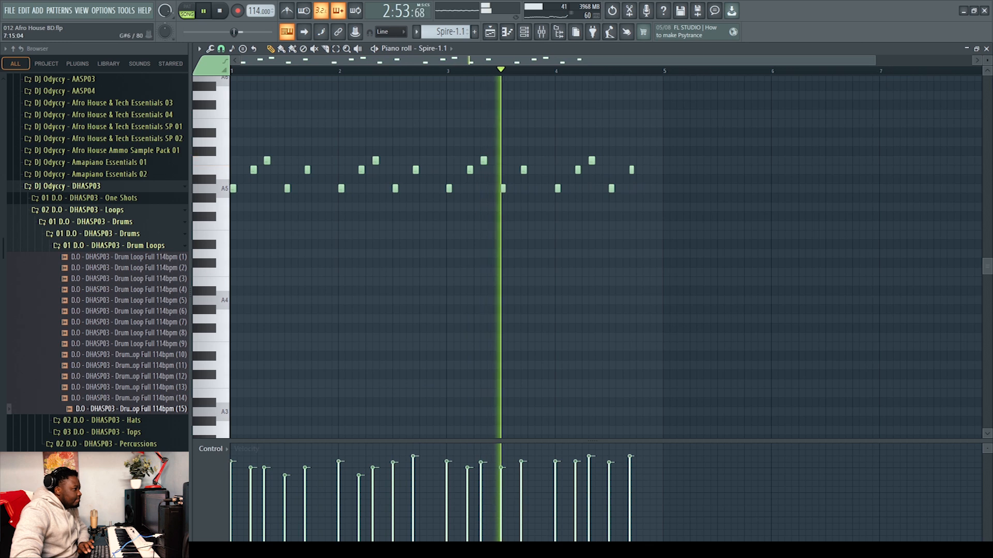
click(986, 48)
key(space)
Open the mixer and inspect the Fruity parametric EQ 2 on the Spire-1.1 channel
click(543, 33)
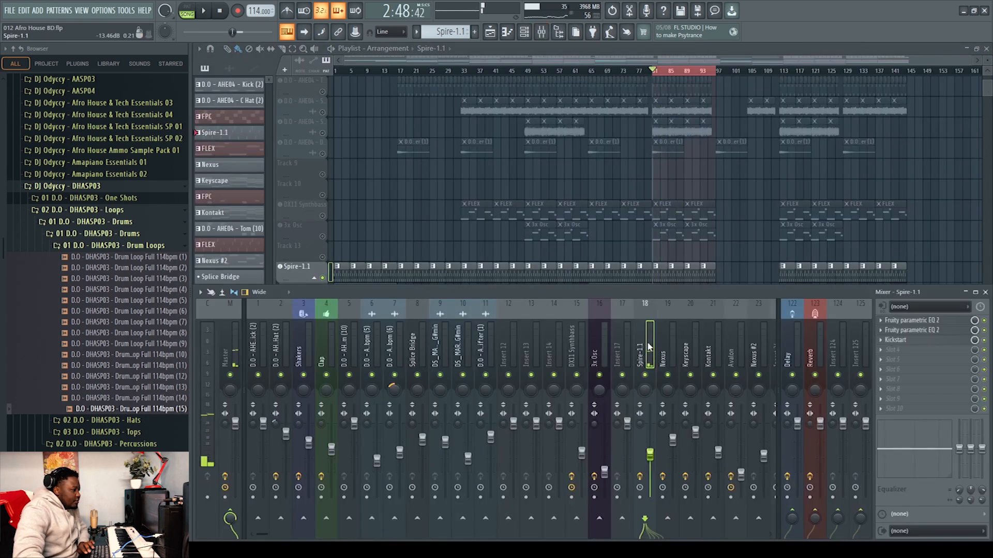
click(913, 321)
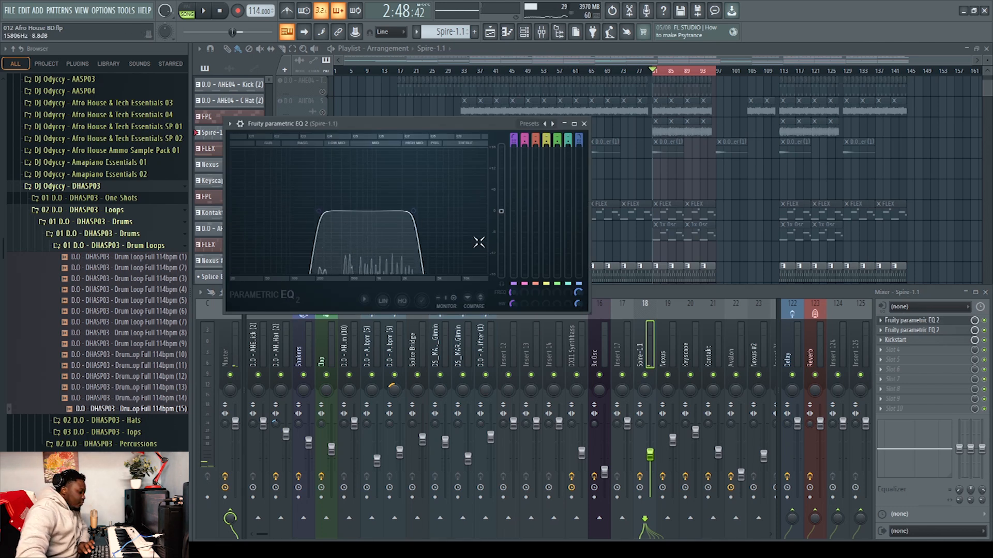
click(585, 124)
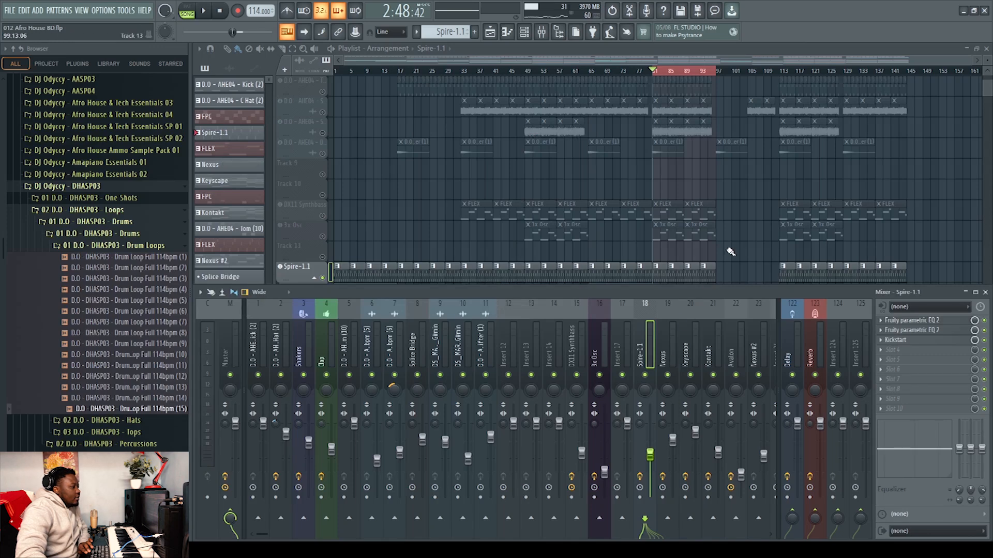
key(F9)
Solo the Nexus track with its Band 7 freq automation, view the Nexus plugin, and play back
click(323, 320)
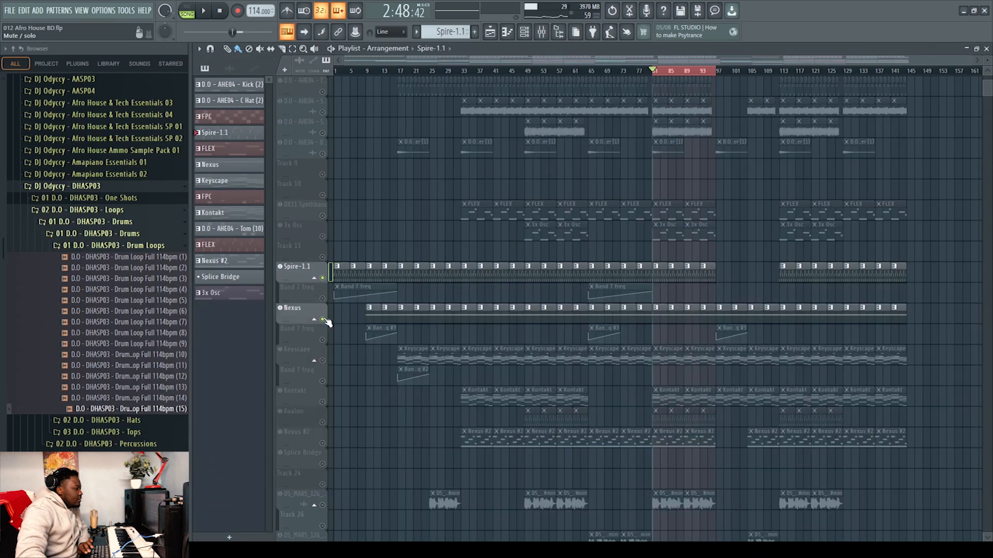
click(323, 299)
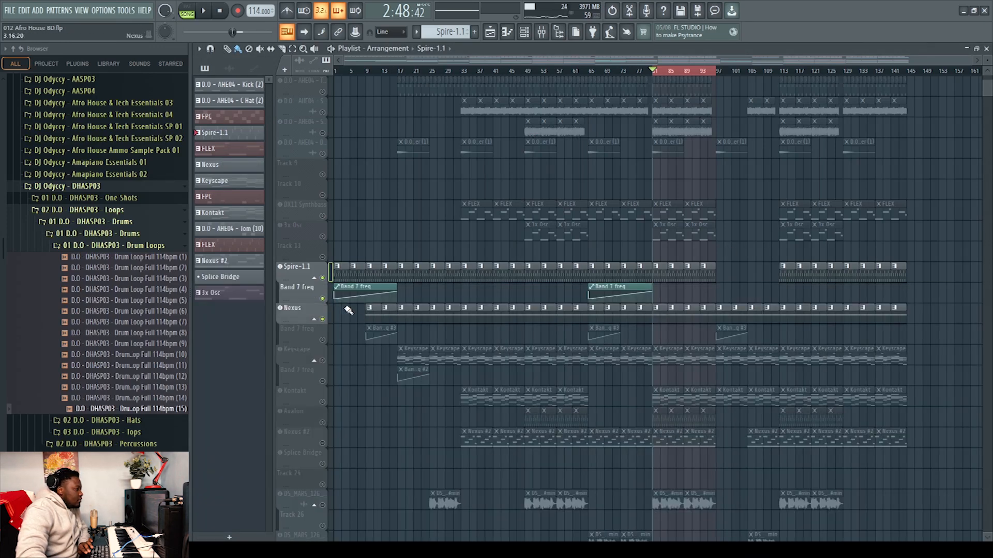
click(308, 305)
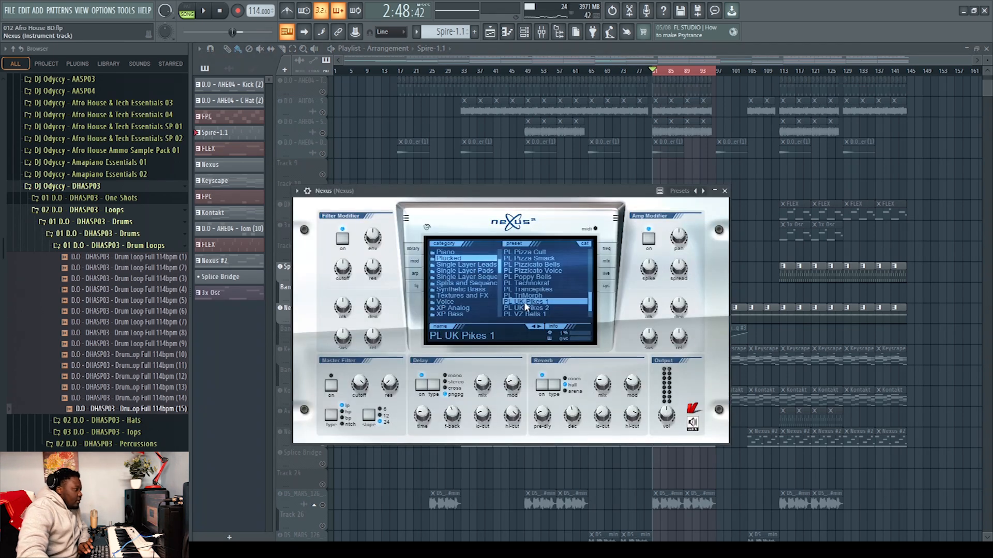
click(724, 190)
key(space)
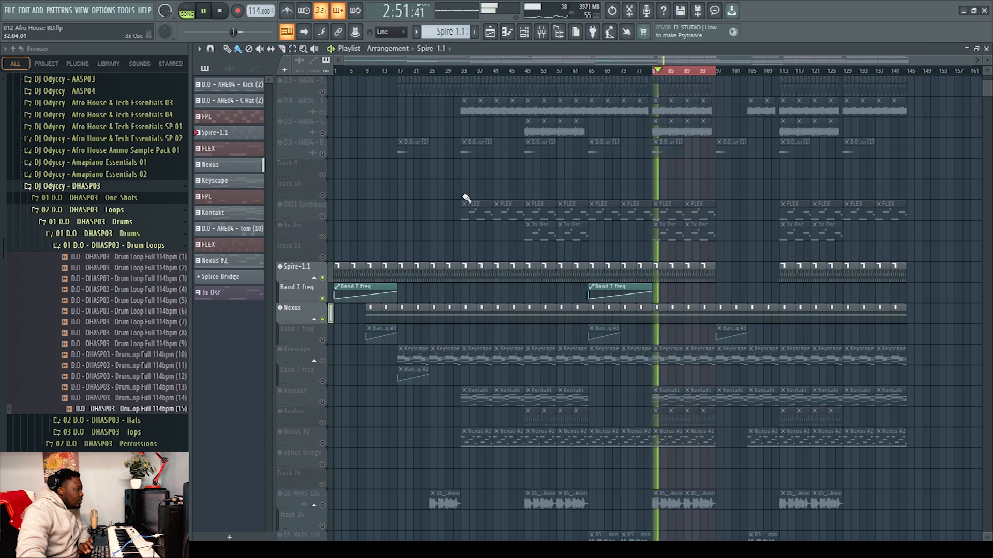
Open the mixer, stop playback, and inspect the first Fruity parametric EQ 2 on the Nexus channel
click(541, 32)
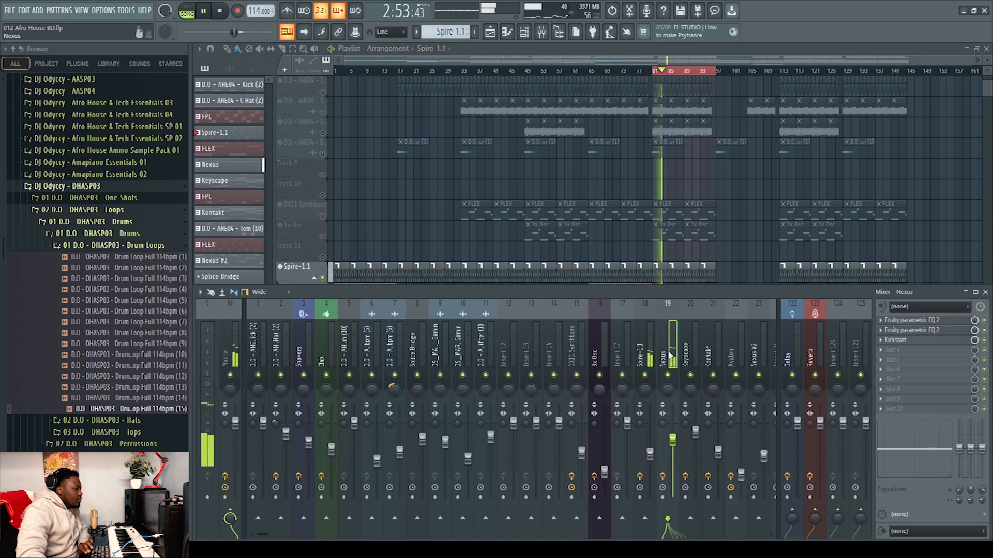
key(space)
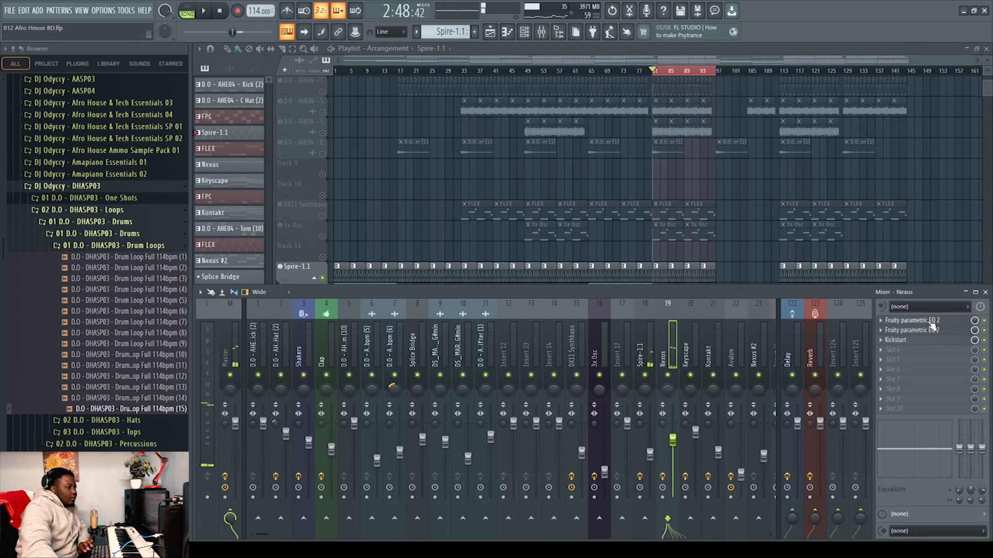
click(931, 322)
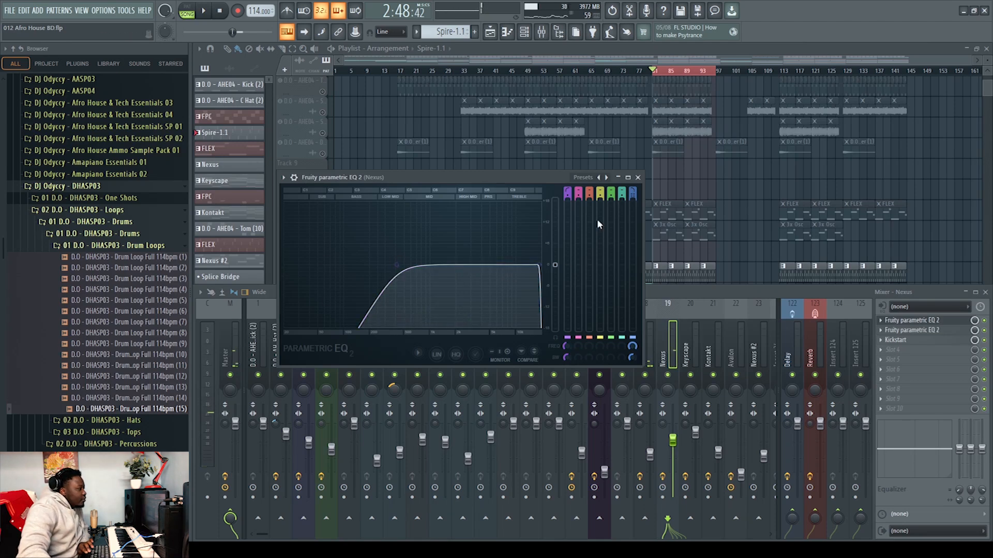
click(639, 178)
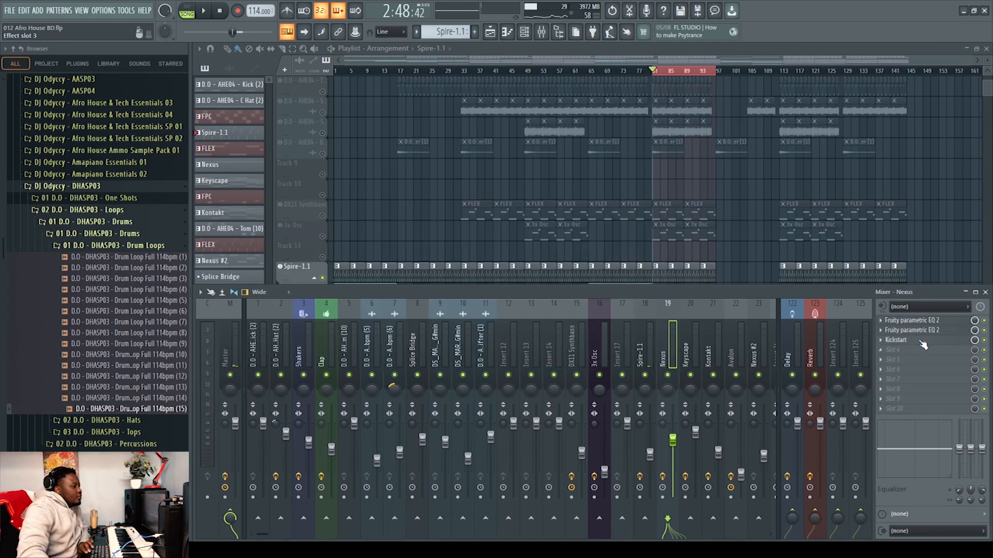
Inspect the Kickstart plugin on the Nexus channel, then close it and hide the mixer
click(921, 341)
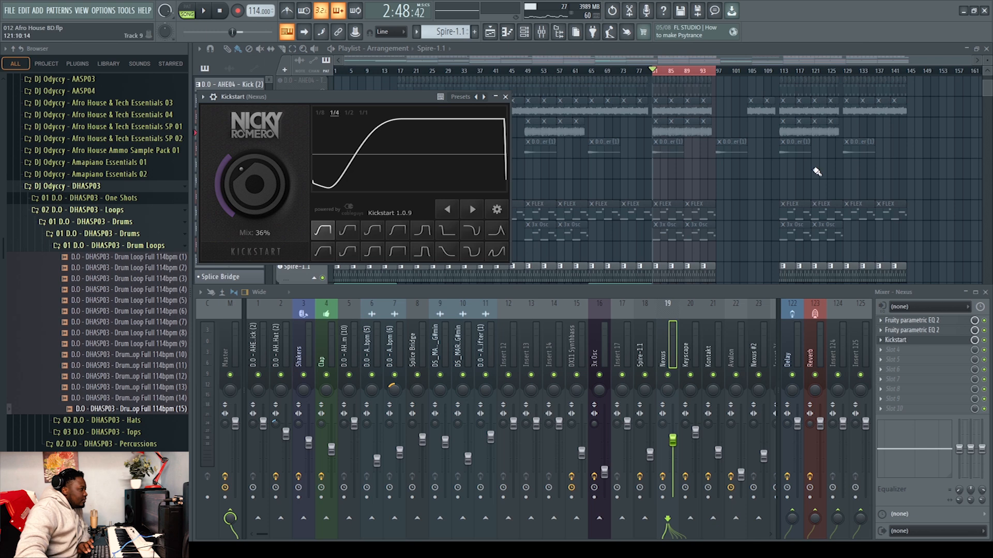
click(506, 97)
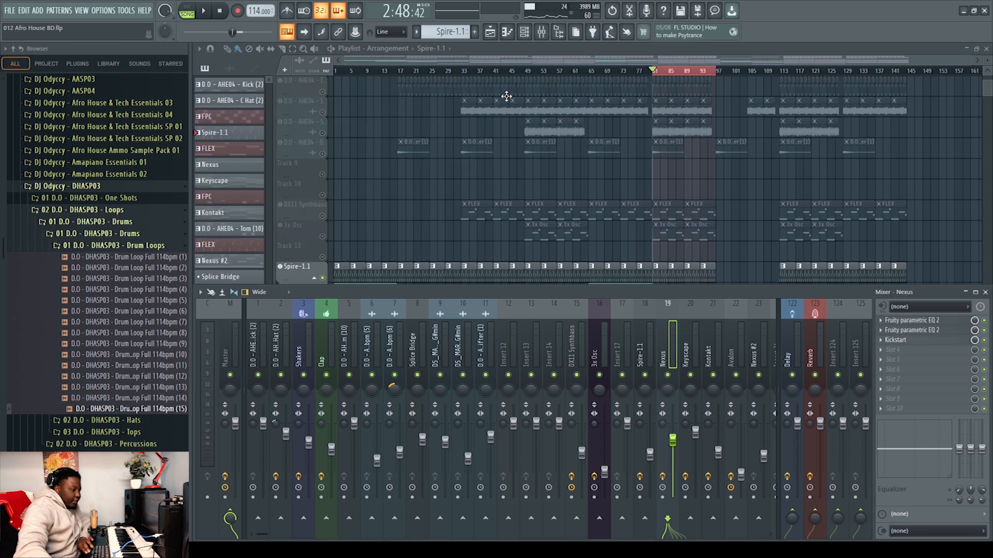
key(F9)
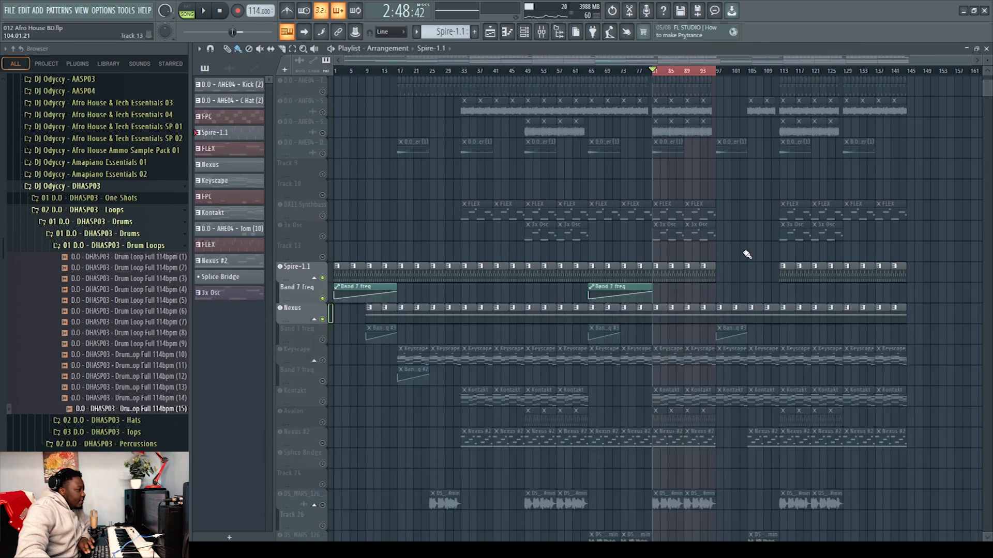
Open the Nexus pattern in the piano roll and close it again
double_click(659, 317)
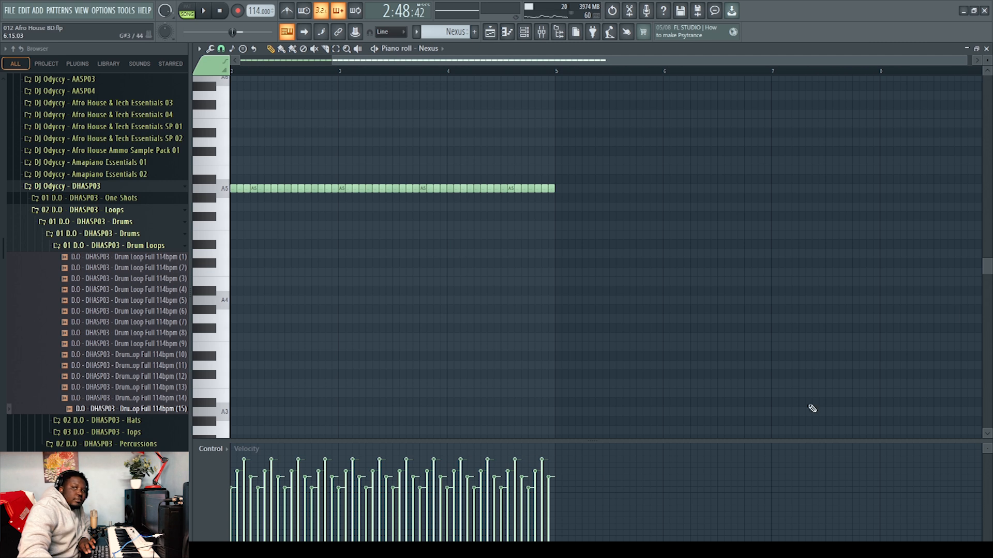
click(986, 48)
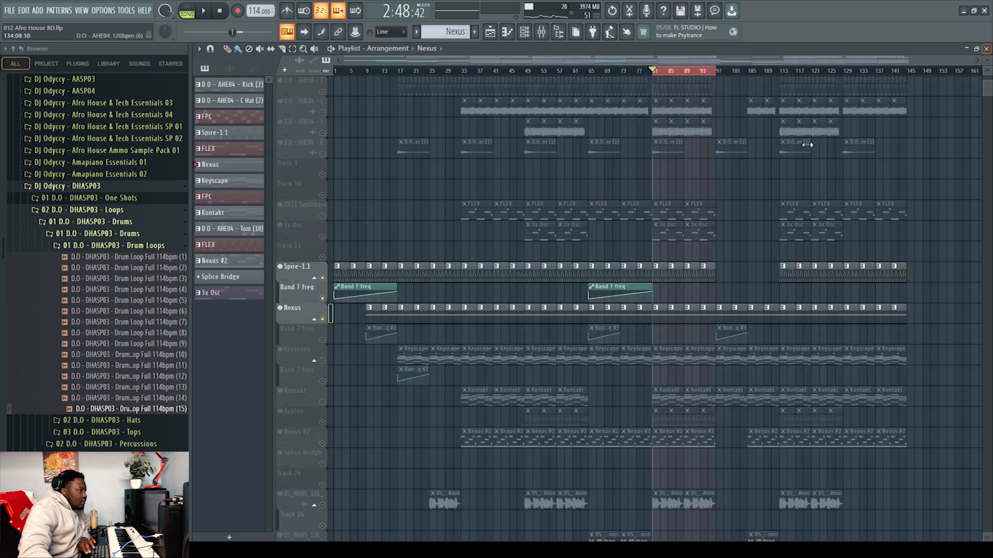
Solo the Spire-1.1 track, then unmute both Band 7 freq automation tracks, the Nexus track and the Keyscape track
right_click(323, 360)
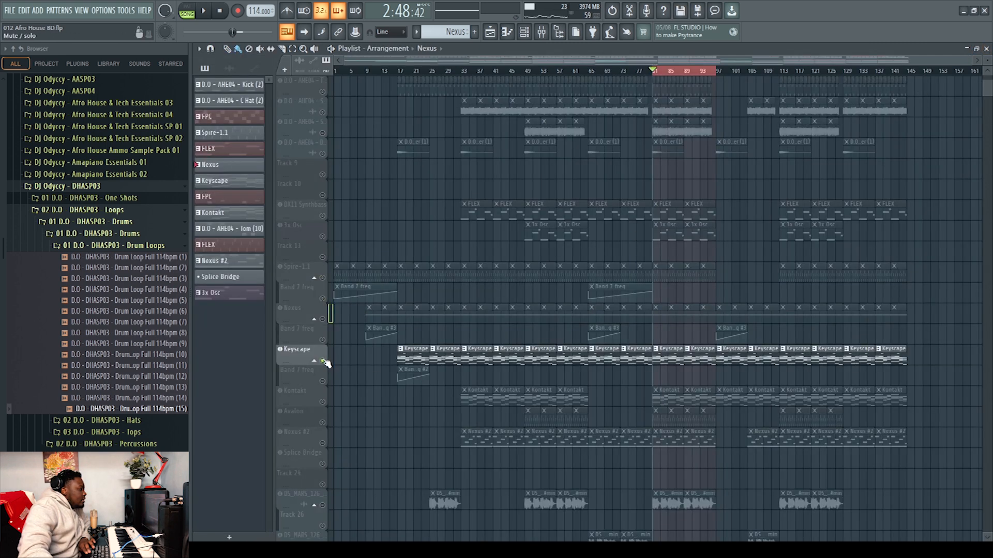
right_click(322, 279)
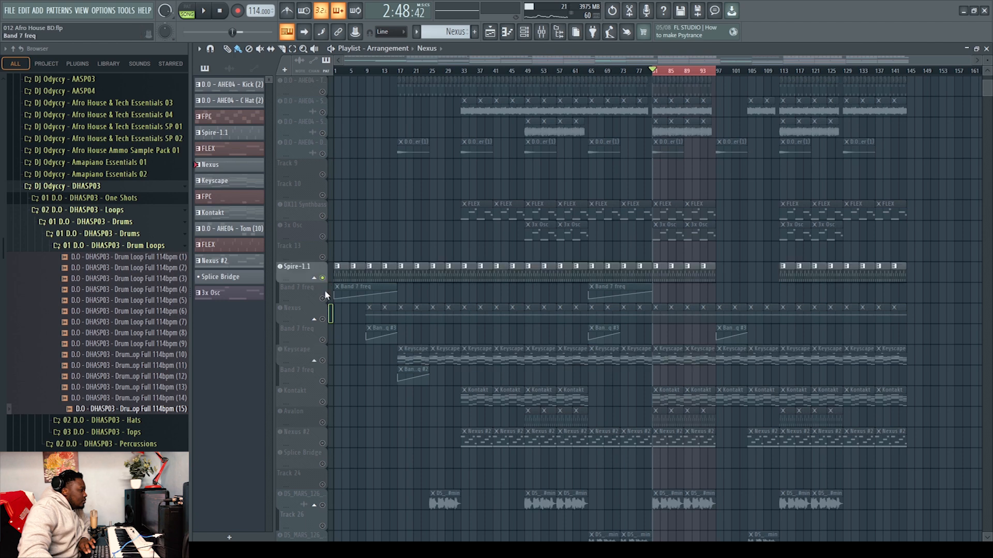
click(322, 299)
click(324, 319)
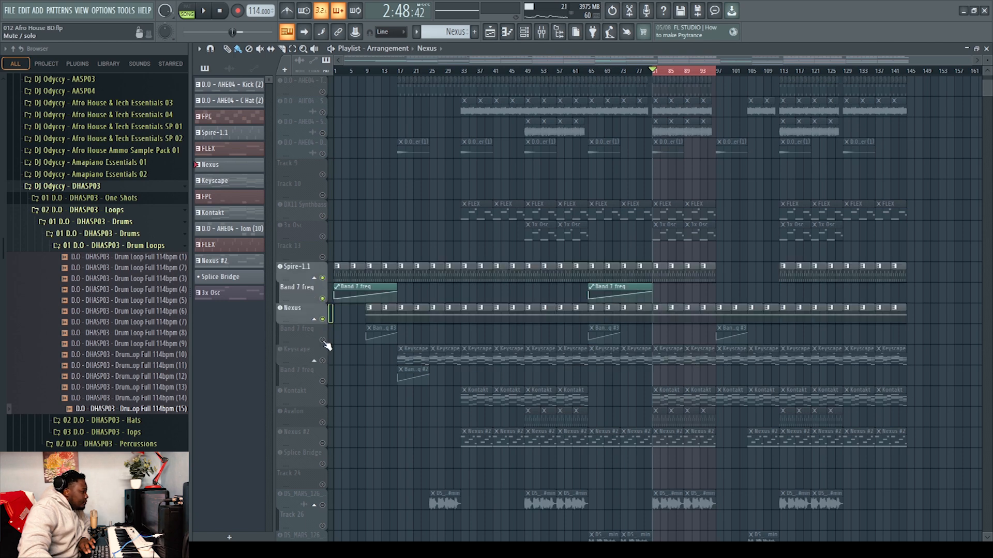
click(323, 340)
click(323, 361)
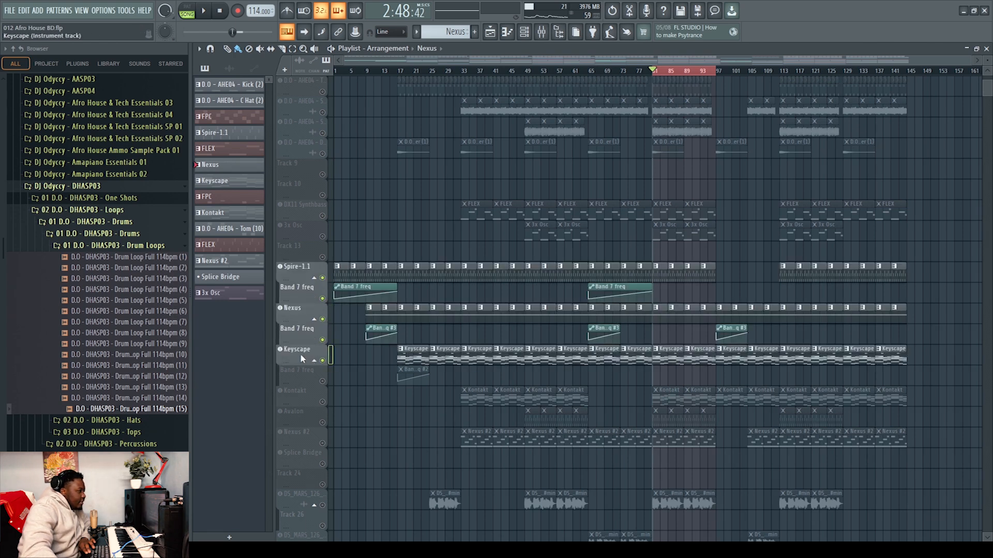
Open the Keyscape plugin window from its track and close it
click(300, 353)
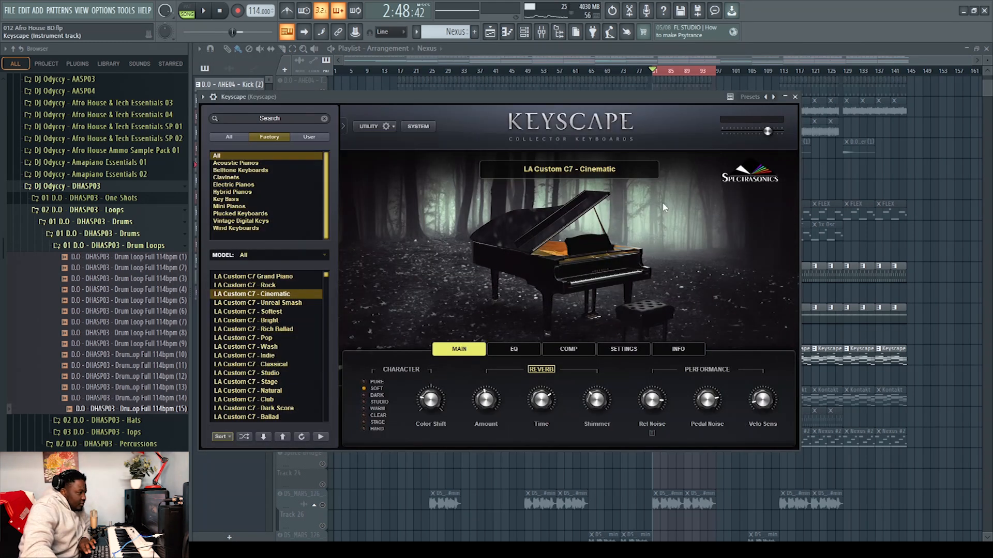
click(795, 97)
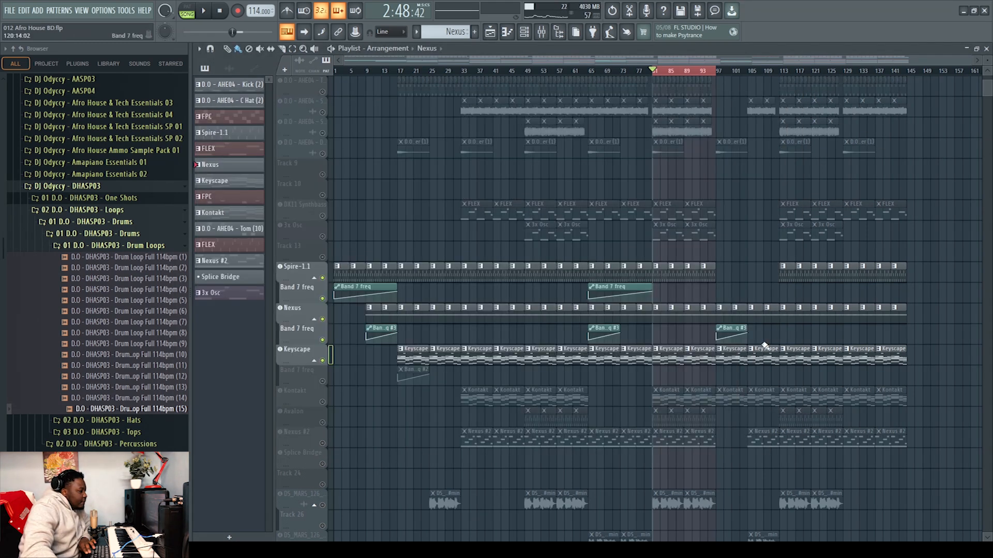
Open the Keyscape pattern in the piano roll, play it back while zooming and scrolling through the notes, and close it
double_click(673, 362)
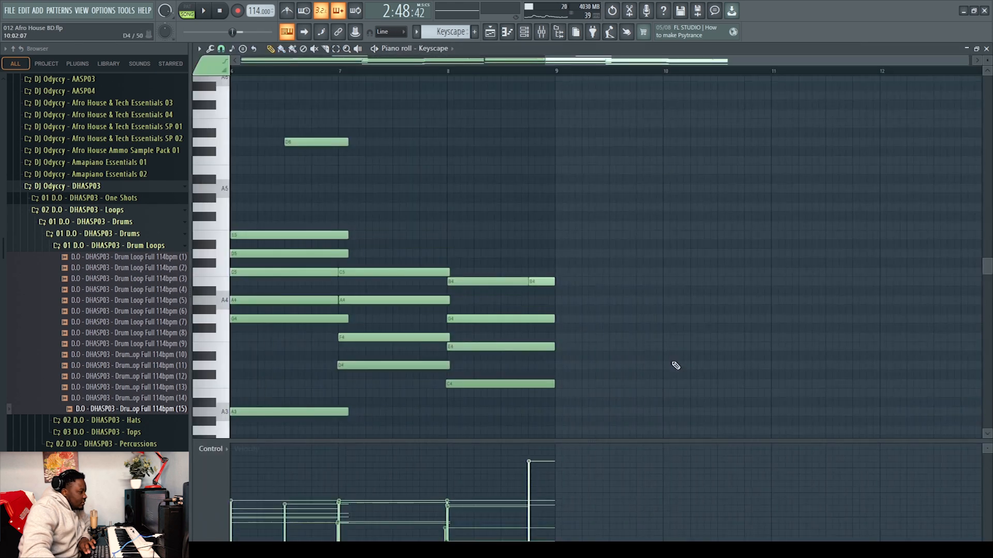
key(space)
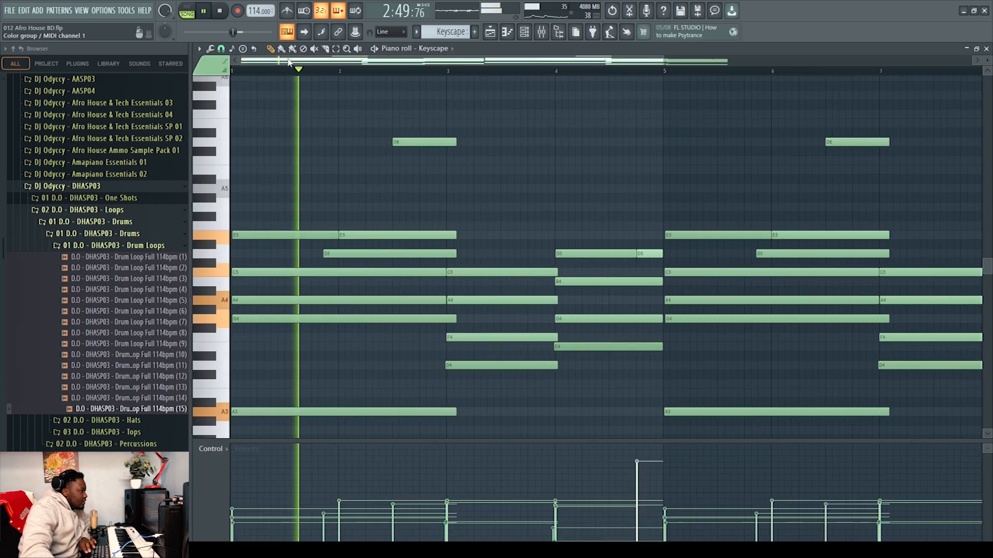
drag(667, 66, 779, 63)
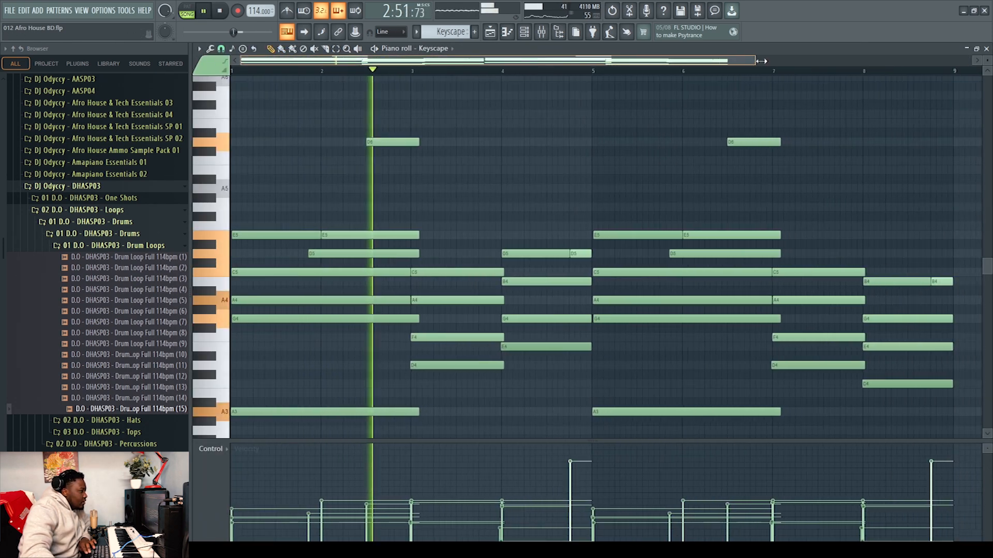
scroll(821, 213, down, 6)
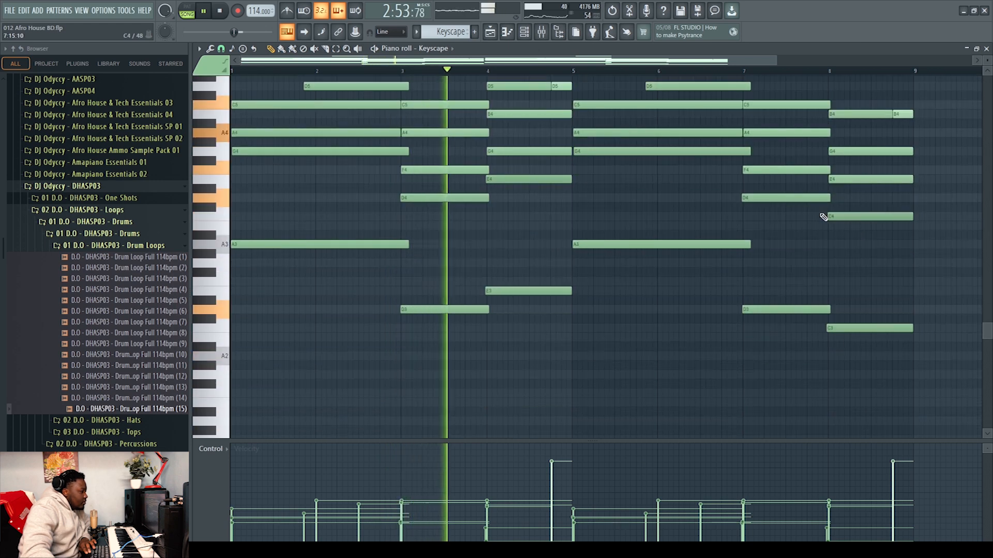
scroll(821, 214, up, 4)
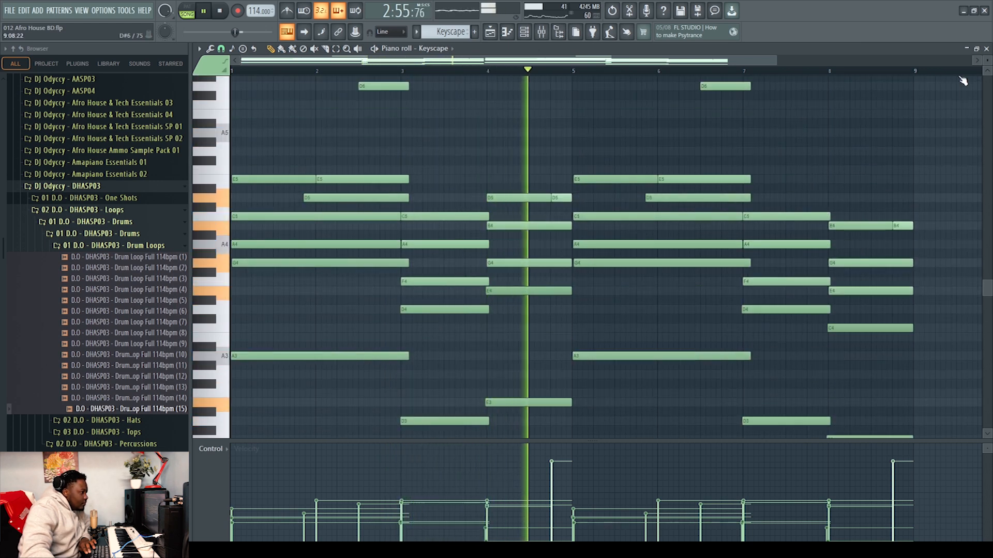
click(987, 50)
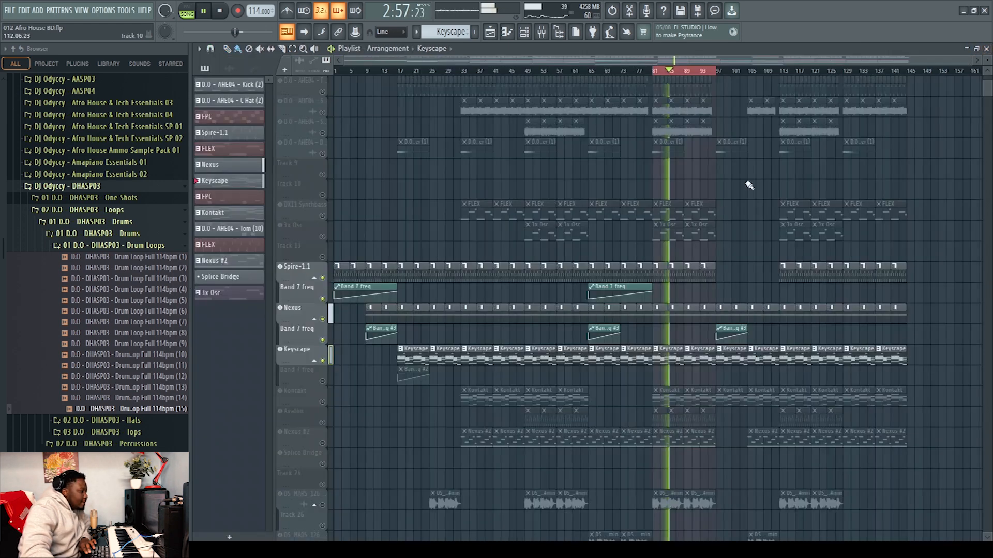
Open the mixer, stop playback, and inspect the first Fruity parametric EQ 2 on the Keyscape channel
click(543, 31)
key(space)
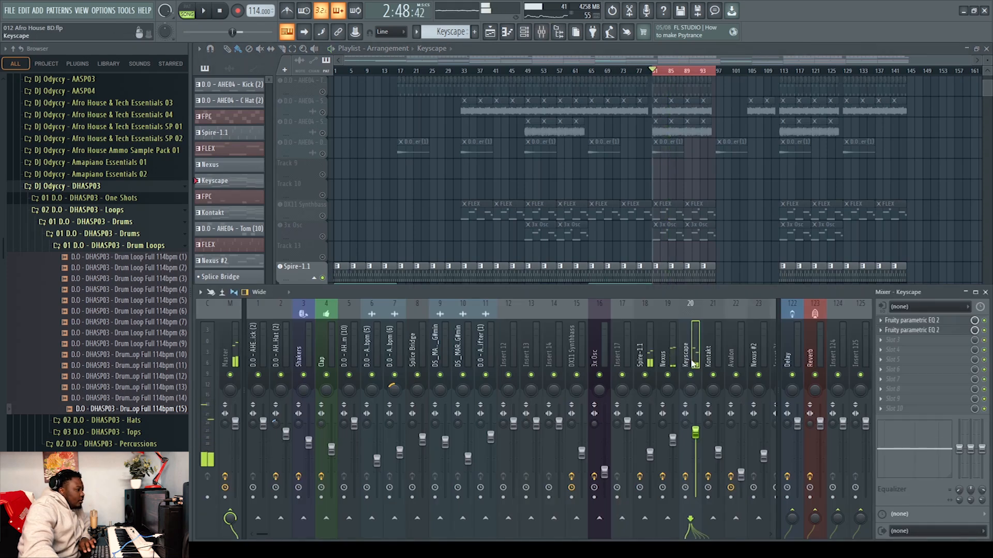
click(925, 322)
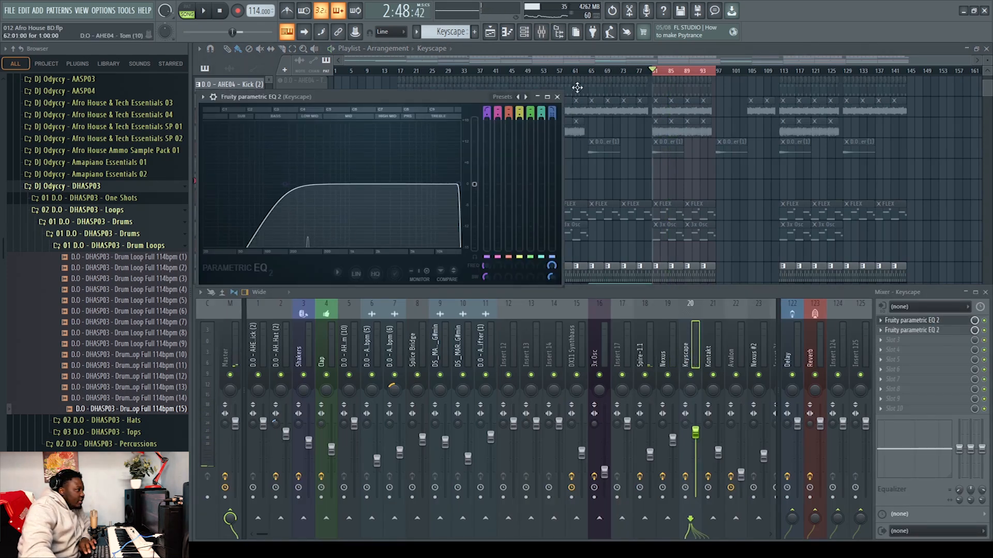
click(557, 97)
Inspect the second Fruity parametric EQ 2 on the Keyscape channel, then close it and hide the mixer
click(928, 331)
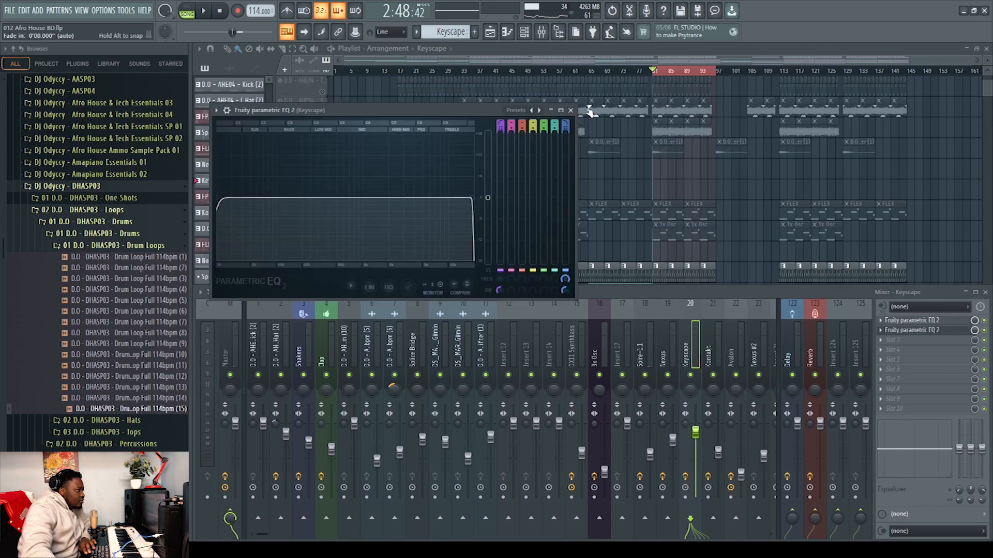
click(570, 110)
key(F9)
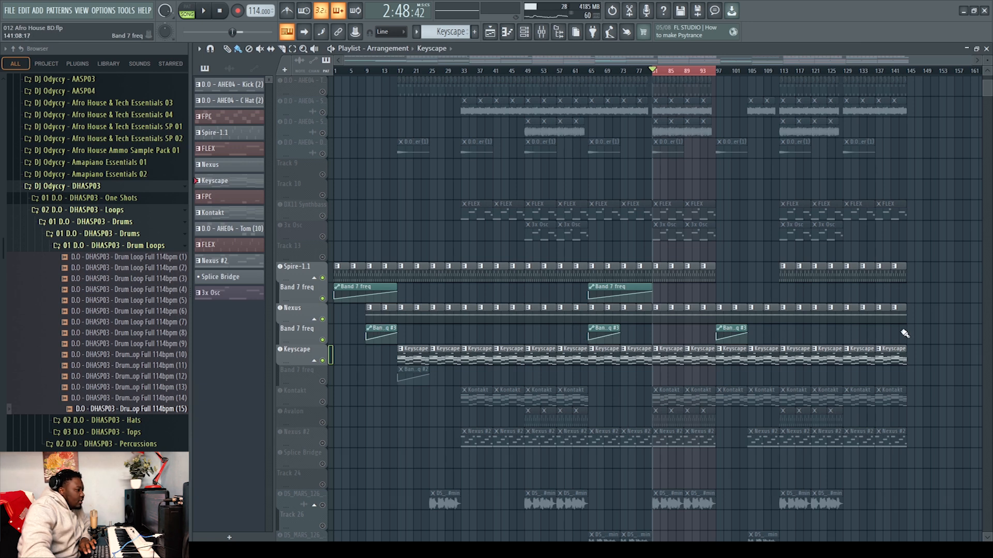
Unmute the Keyscape Band 7 freq automation and Kontakt tracks, and play the Kontakt pattern in the piano roll
click(323, 382)
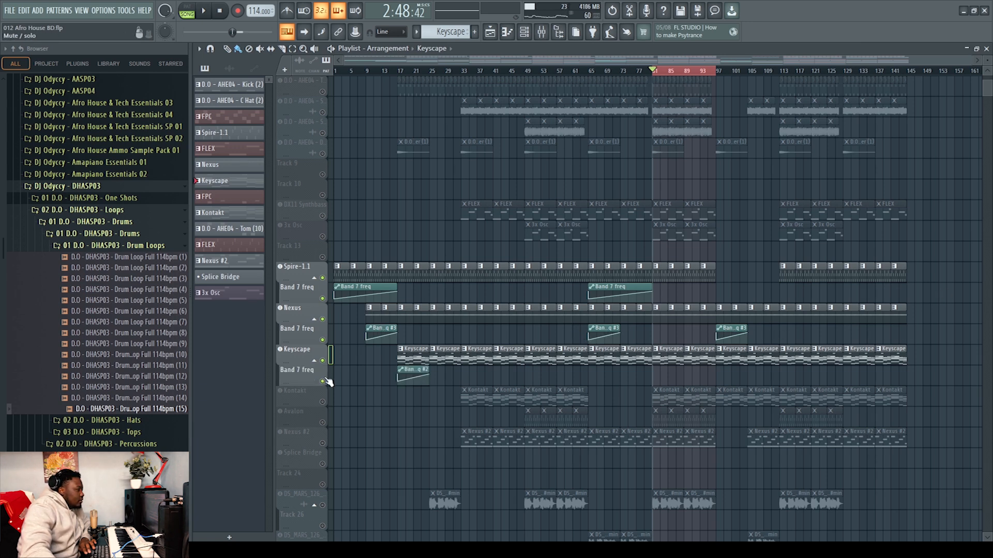
click(323, 402)
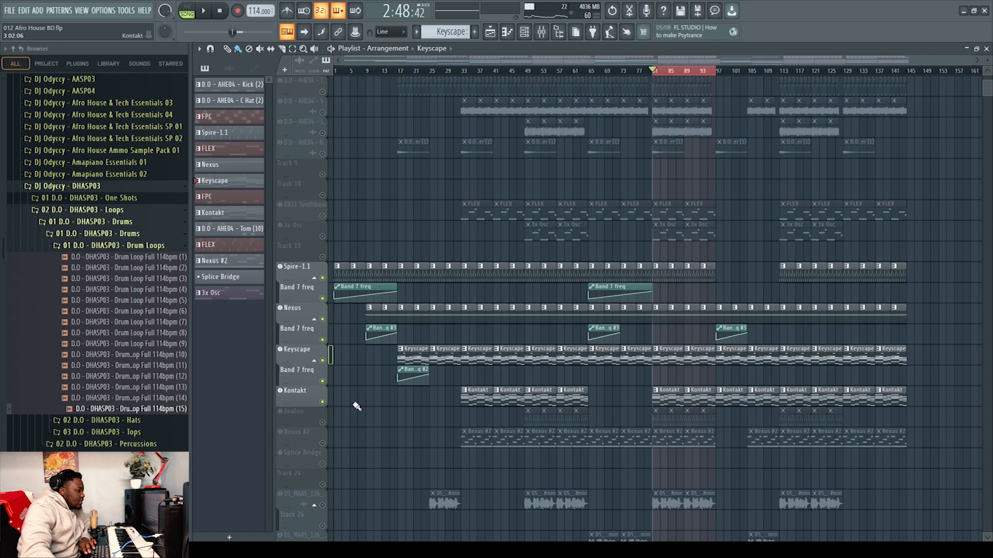
double_click(668, 398)
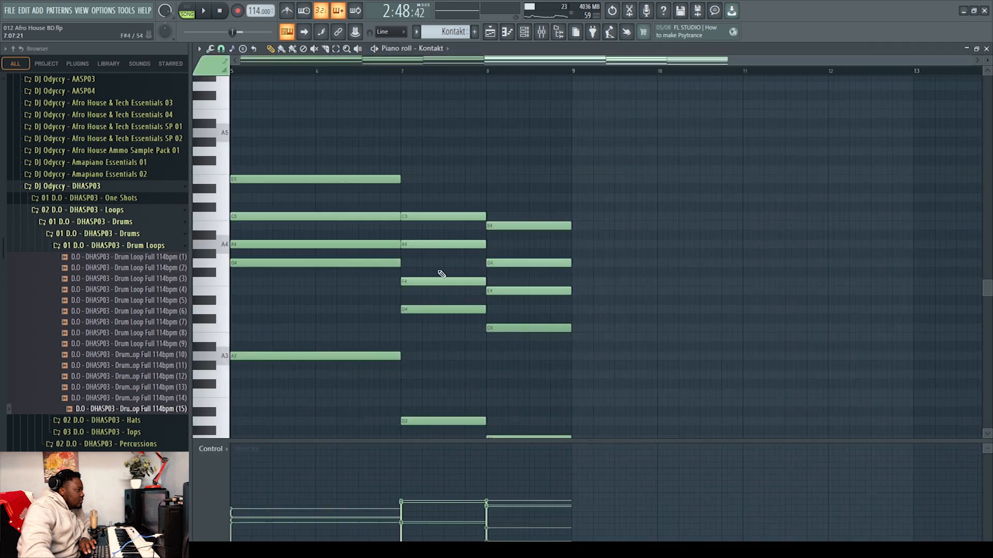
key(space)
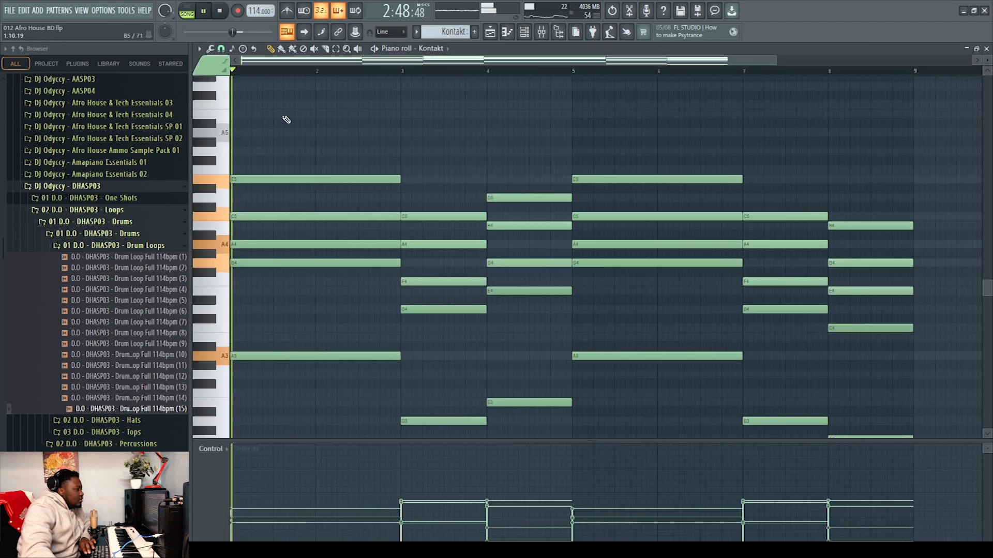
click(986, 49)
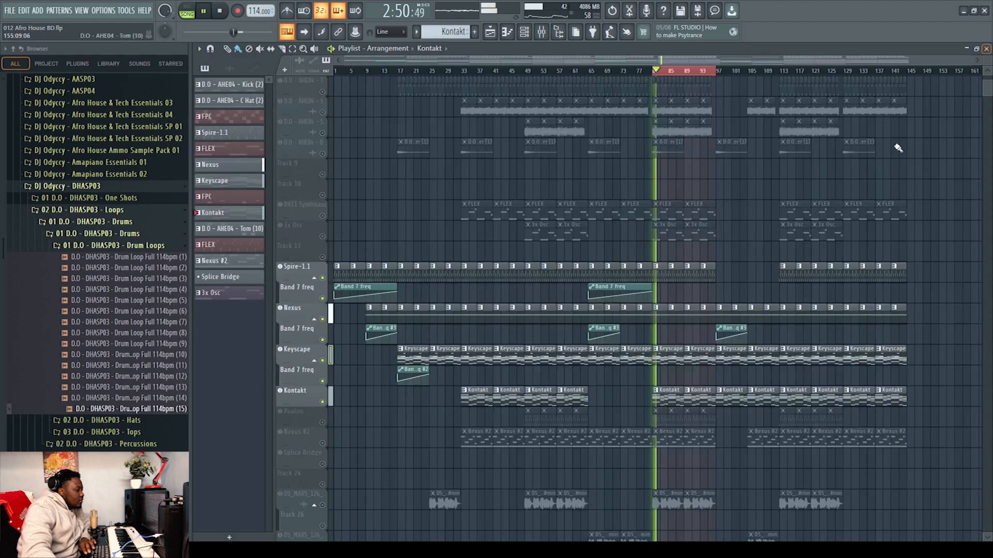
Open the Kontakt plugin window from its track, close it, and stop playback
click(305, 393)
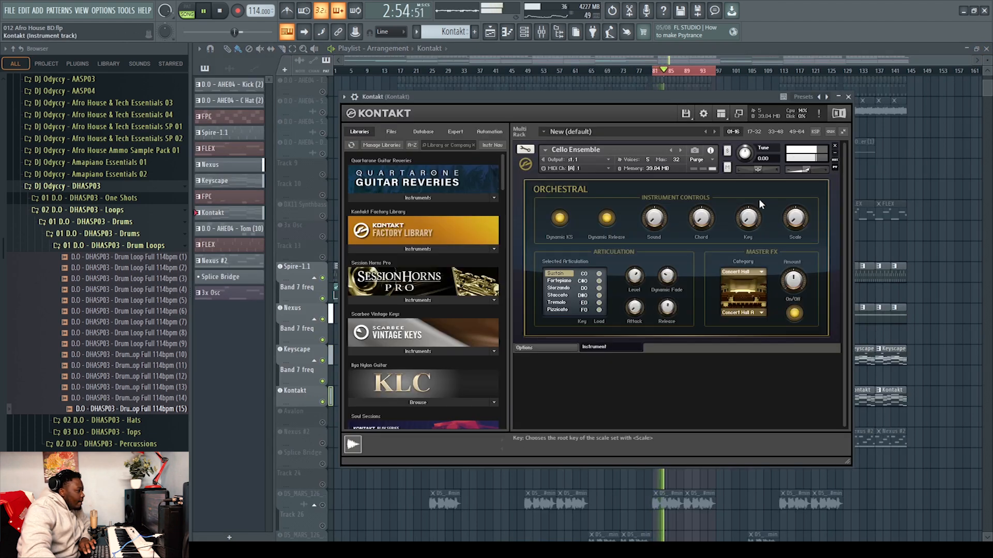
click(849, 97)
key(space)
Open the mixer and inspect the Kickstart and Fruity parametric EQ 2 plugins on the Kontakt channel
key(F9)
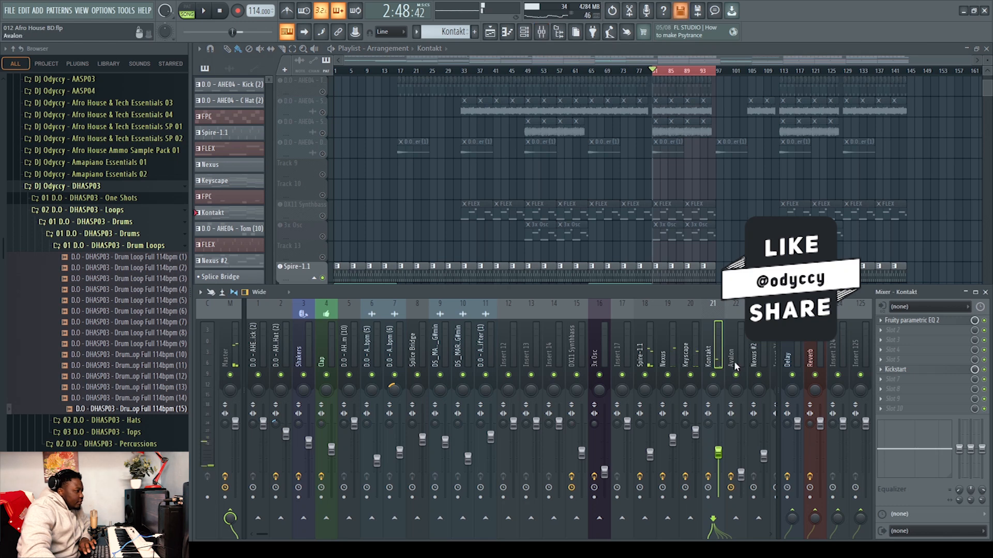
click(900, 370)
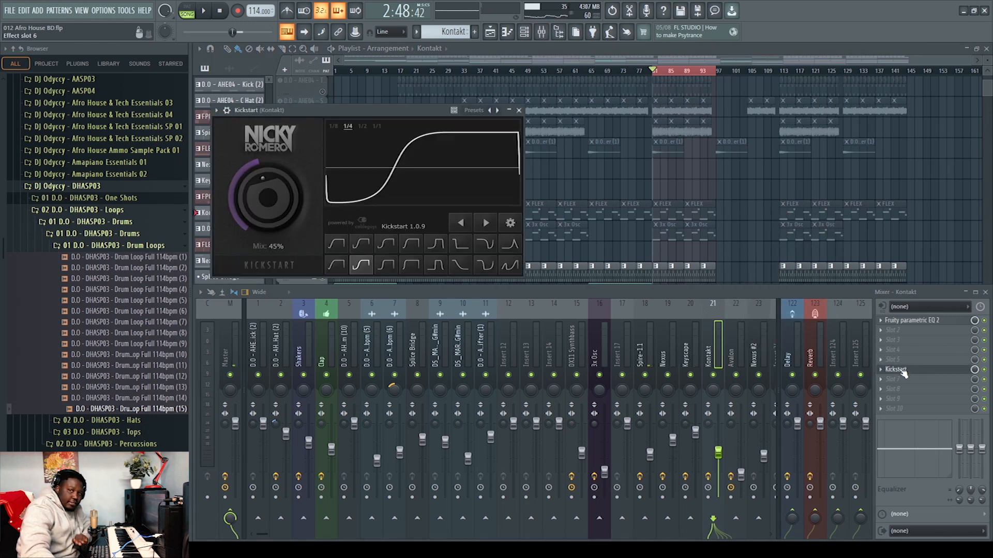
click(518, 110)
click(911, 320)
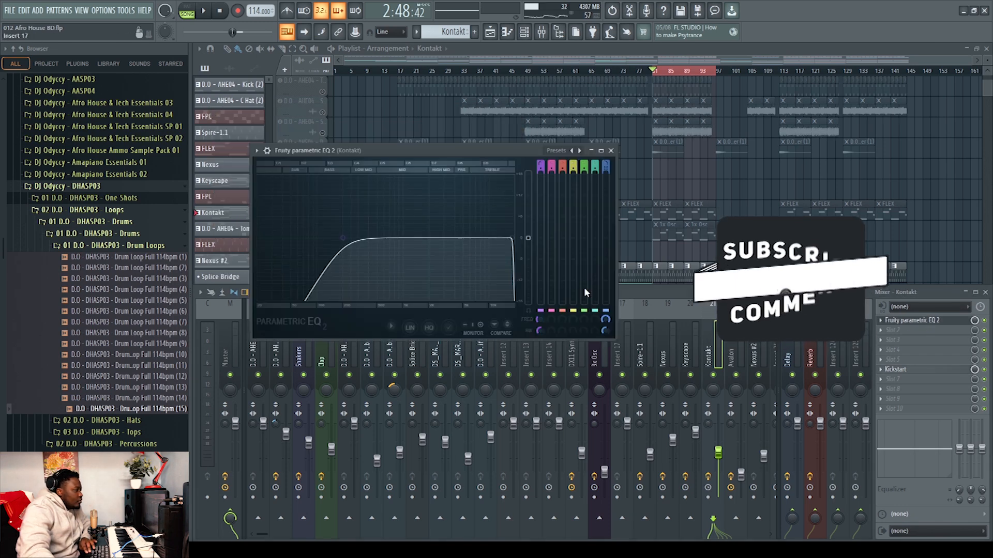
click(611, 150)
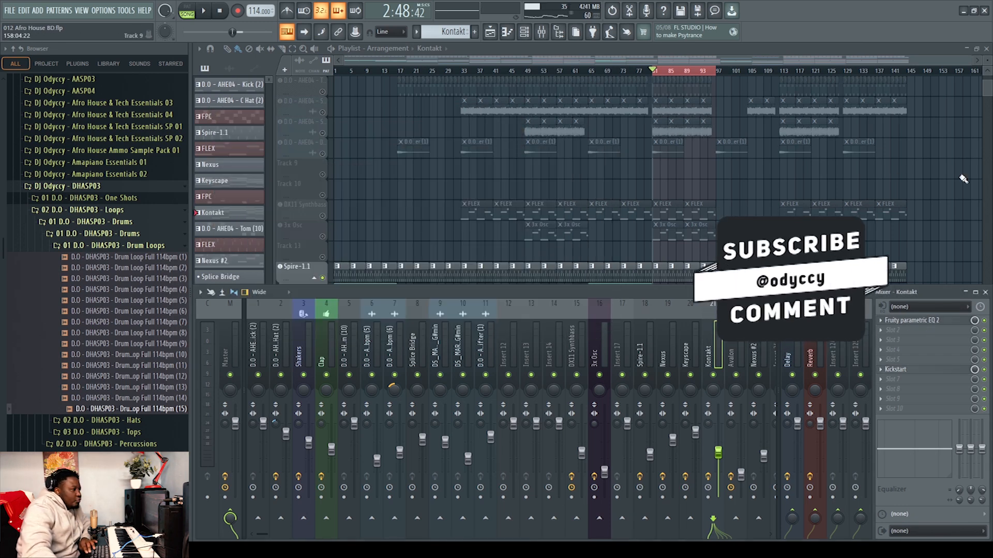
Unmute the Avalon track and open its FLEX plugin to view the preset, then close it
key(F9)
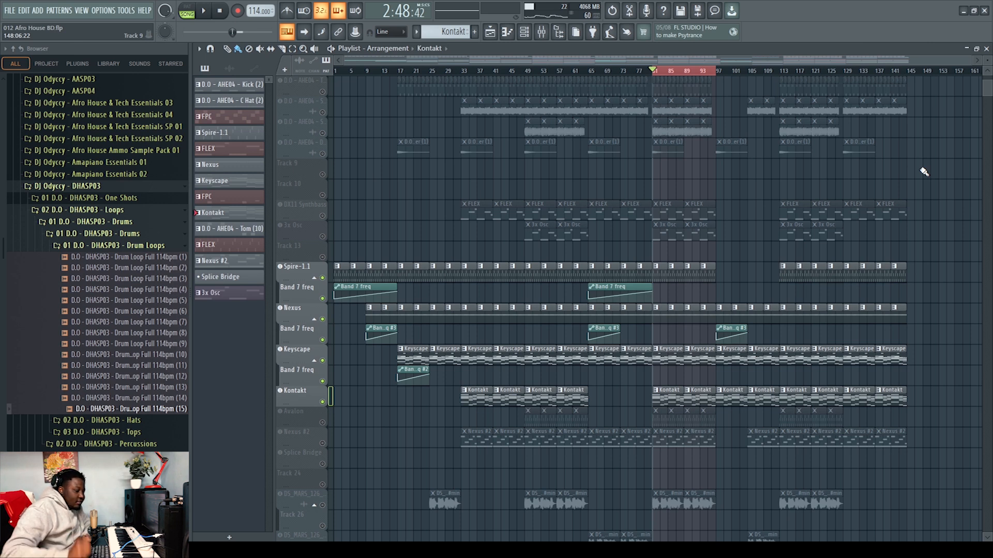
scroll(924, 182, down, 6)
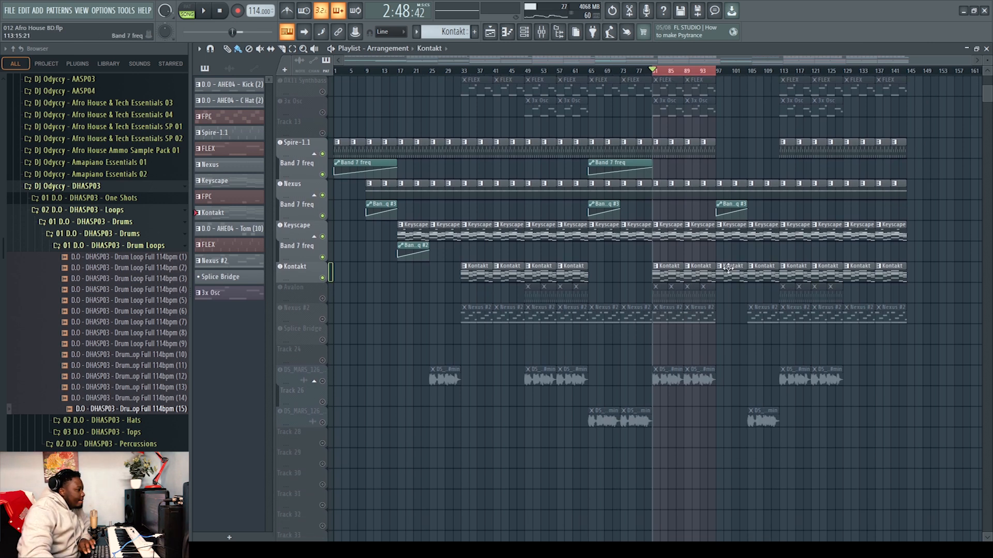
click(323, 299)
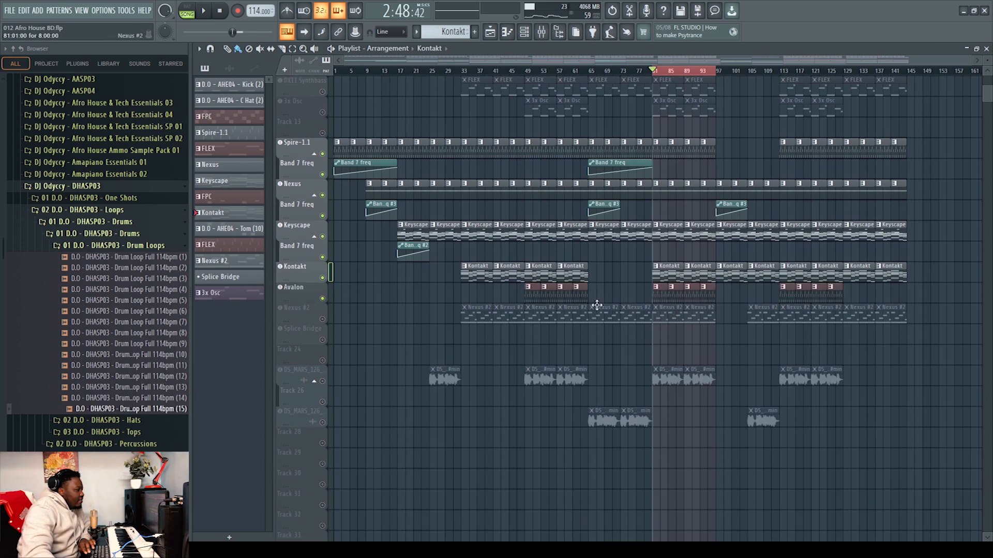
click(300, 286)
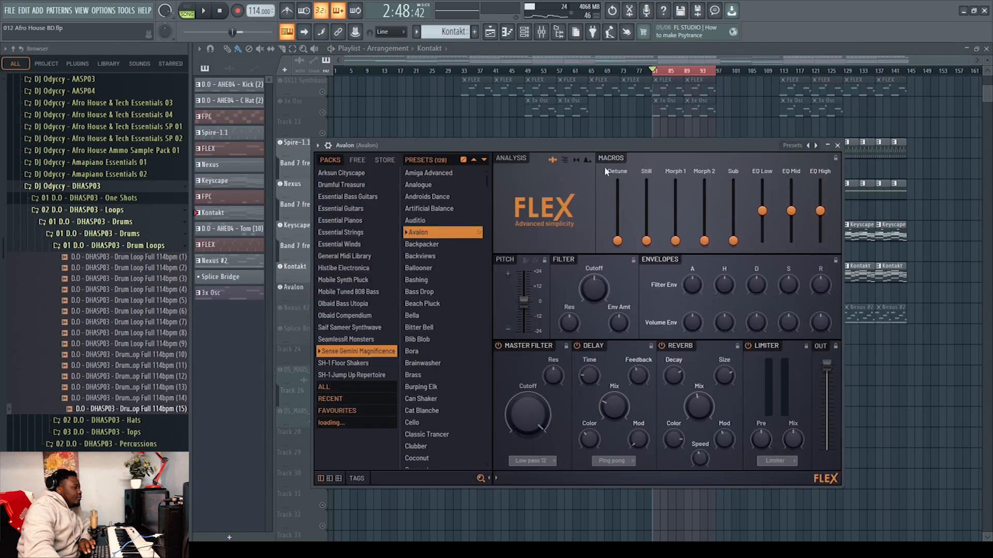
click(838, 145)
Play the Avalon pattern in the piano roll and return to the playlist
key(space)
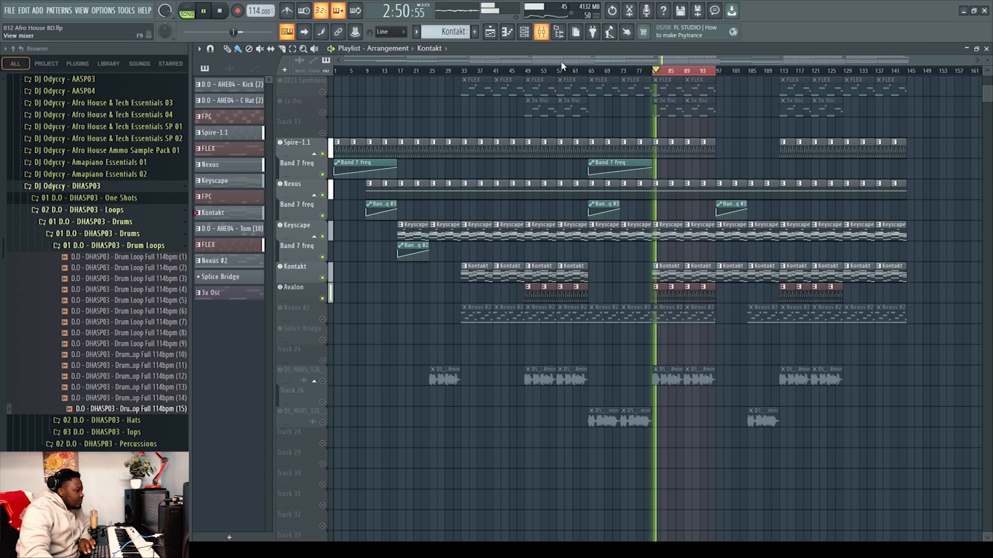
double_click(658, 288)
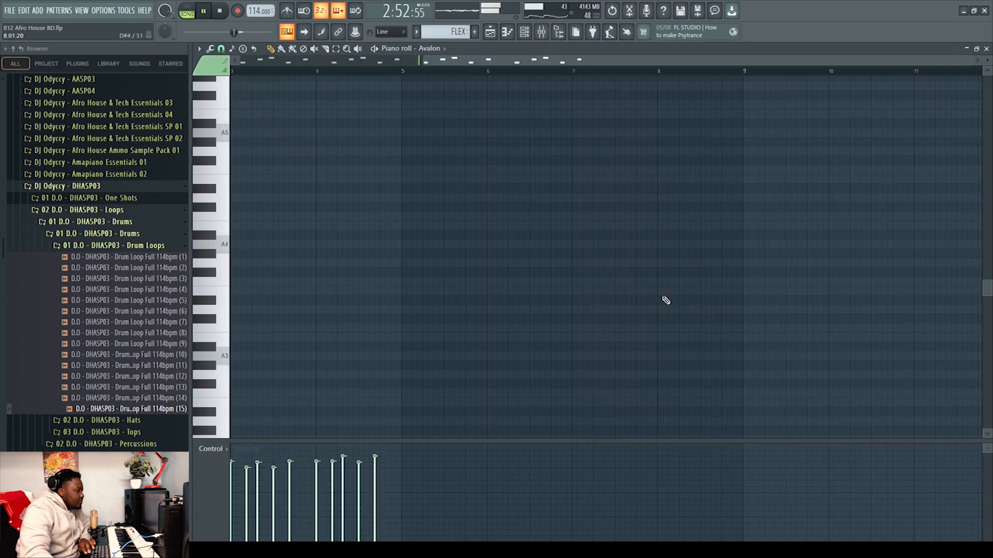
drag(438, 61, 249, 64)
scroll(473, 157, up, 5)
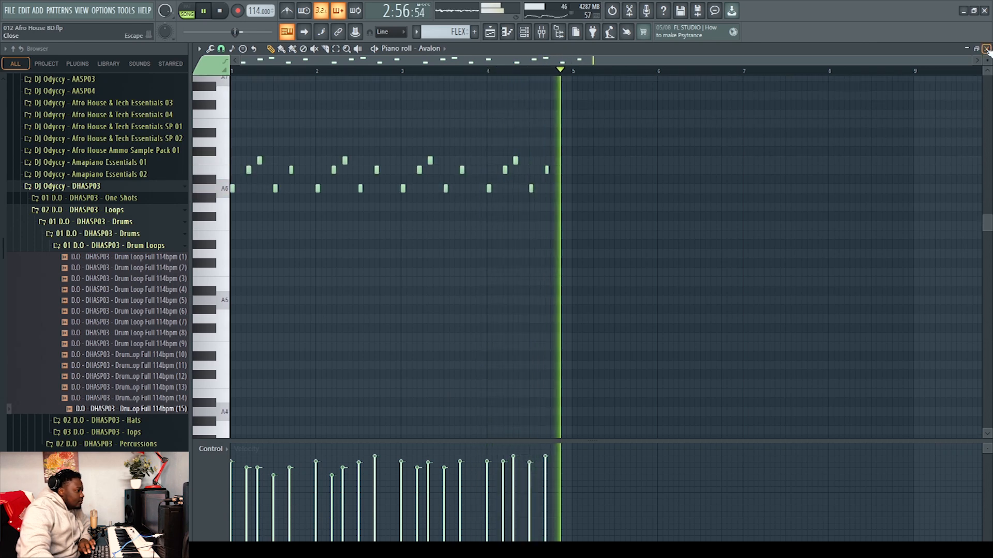
key(F5)
Open the mixer and inspect the Kickstart plugin on the Avalon channel, stop playback, and hide the mixer
key(F9)
key(space)
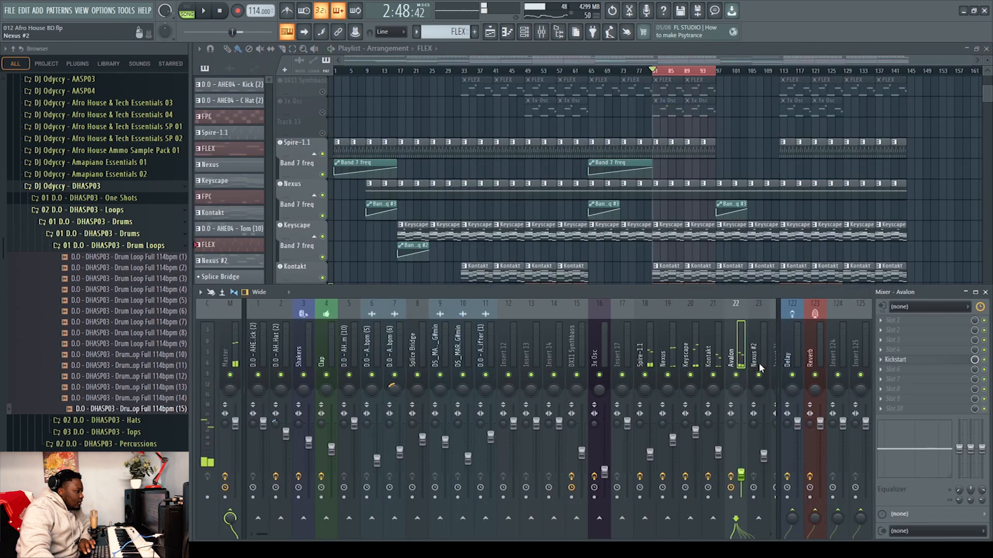
click(926, 364)
click(560, 150)
key(F9)
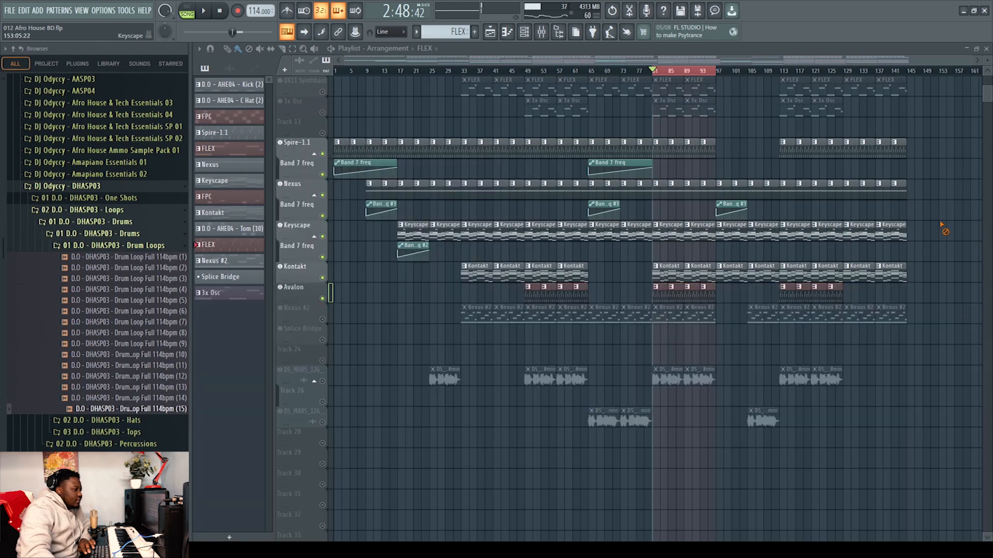
Unmute the Nexus #2 track and open its Nexus plugin to view the preset, then close it
click(322, 319)
click(315, 308)
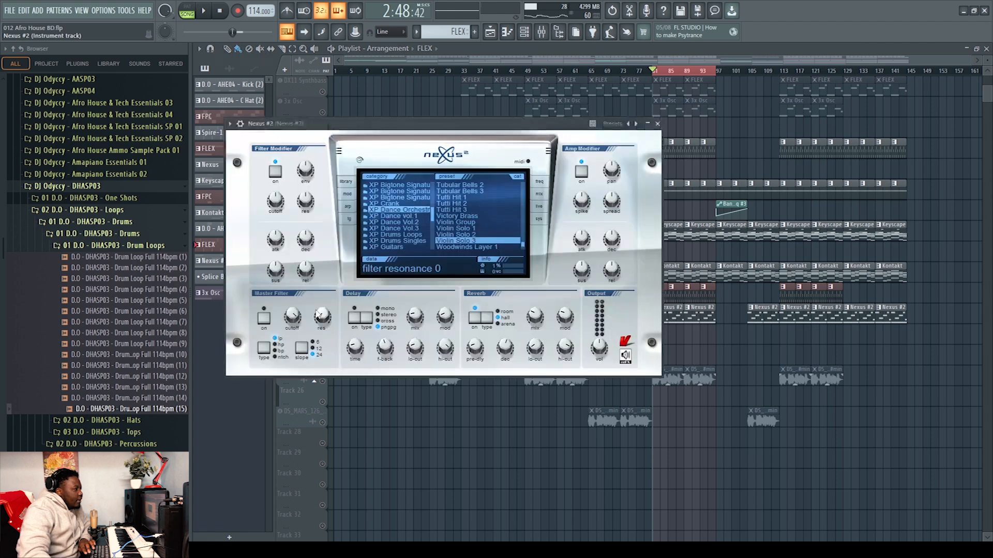
click(657, 123)
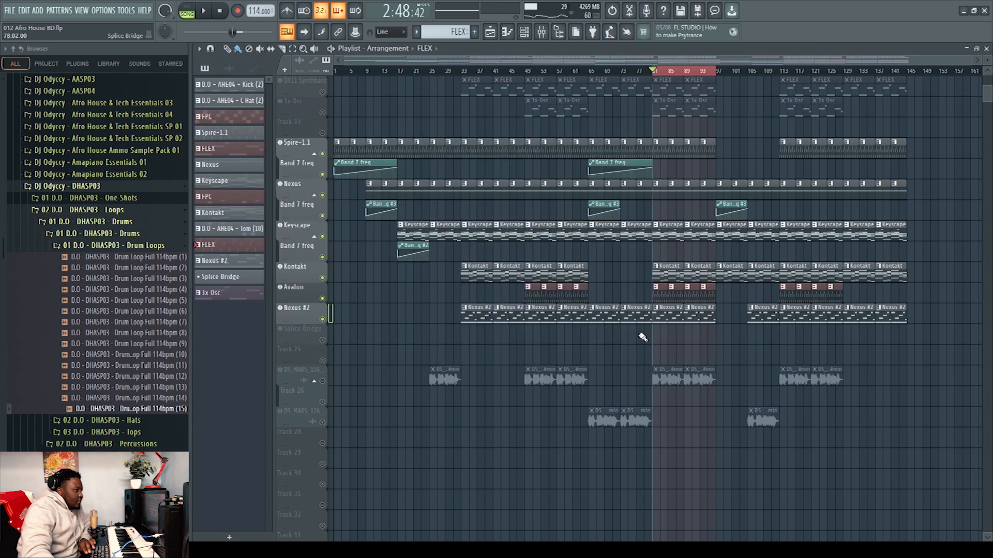
Play the Nexus #2 pattern in the piano roll and return to the playlist
double_click(657, 316)
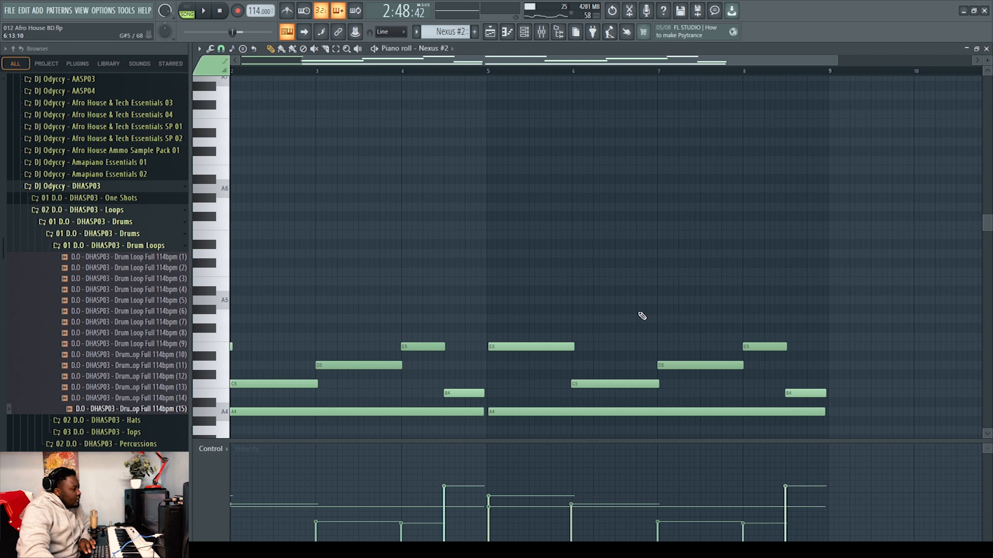
scroll(639, 315, down, 5)
key(space)
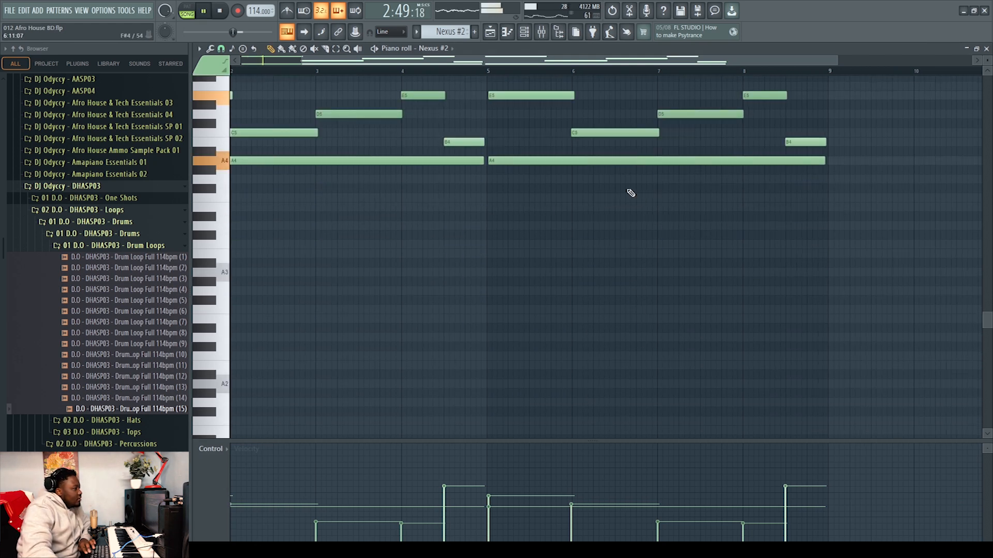
key(l)
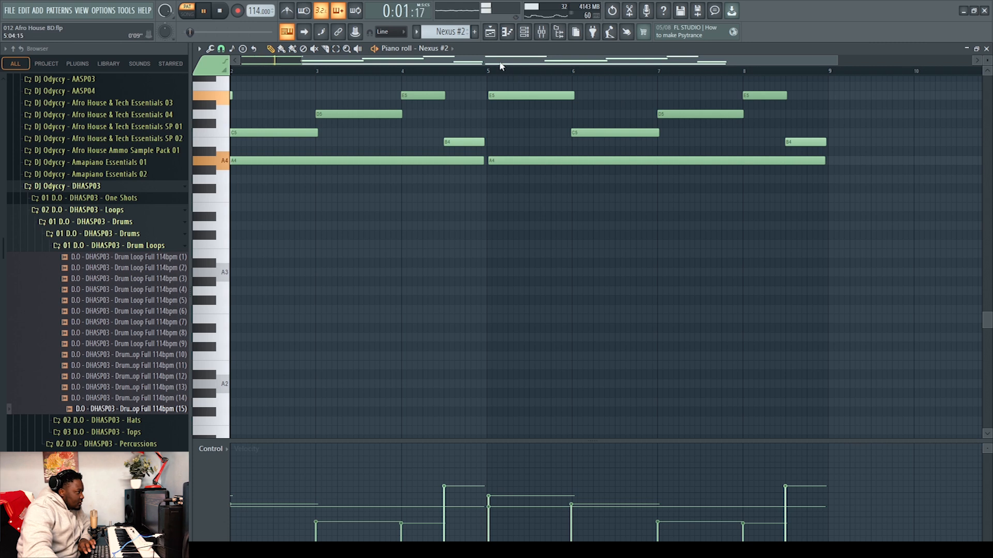
scroll(471, 231, up, 3)
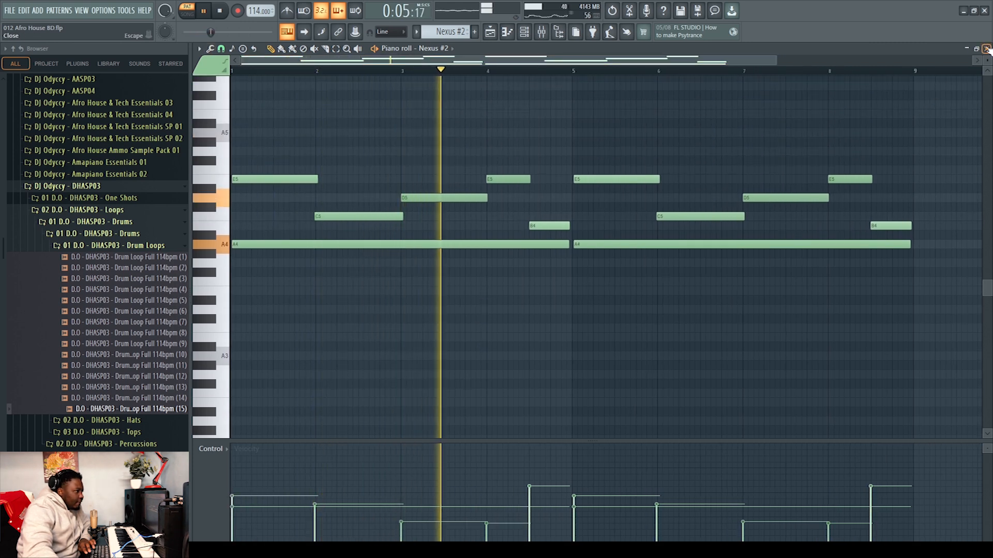
key(F5)
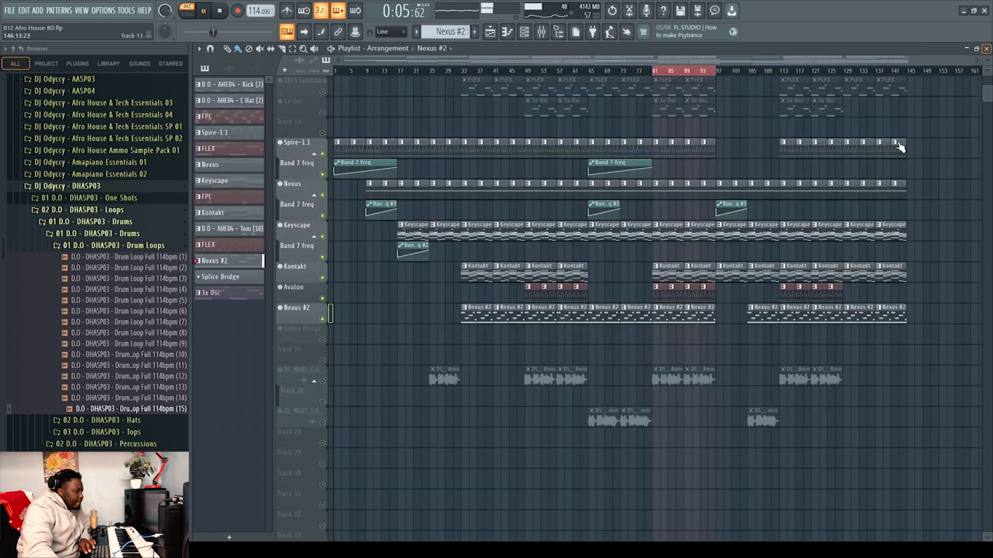
Open the mixer to view the Nexus #2 channel's effects, stop playback, and hide the mixer
click(541, 33)
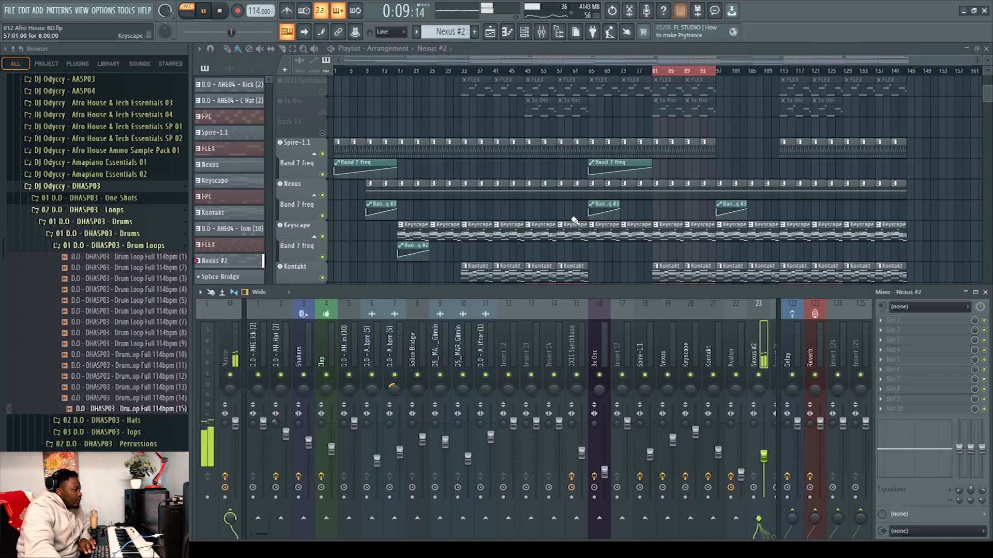
key(space)
click(187, 10)
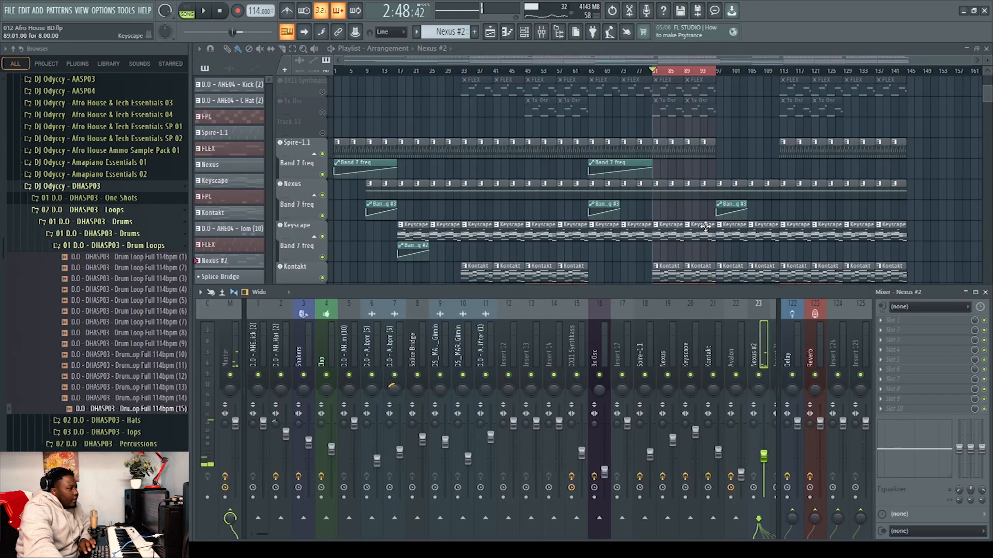
scroll(705, 226, down, 4)
key(F9)
Play the arrangement with the unmuted instrument tracks from the playhead and stop it
scroll(930, 206, up, 4)
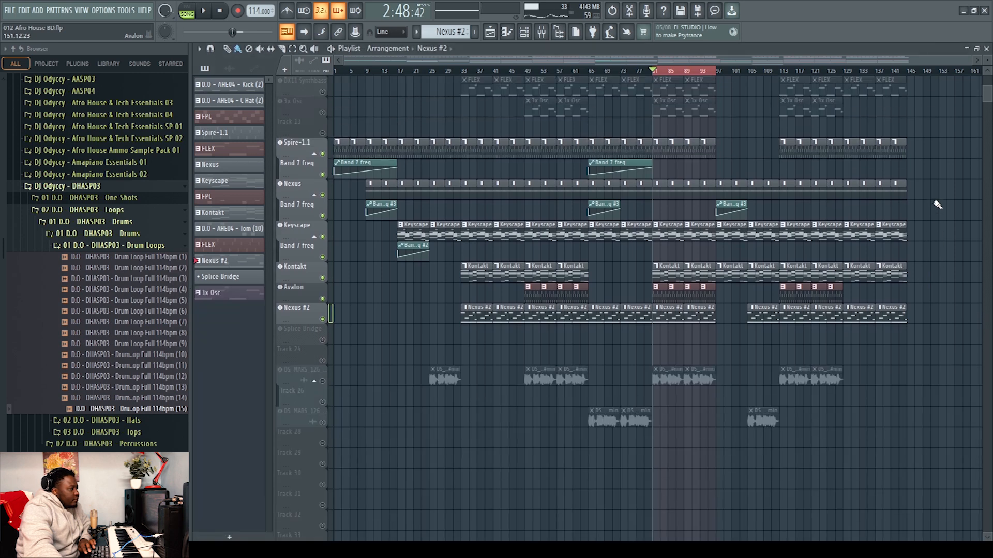
scroll(938, 205, up, 3)
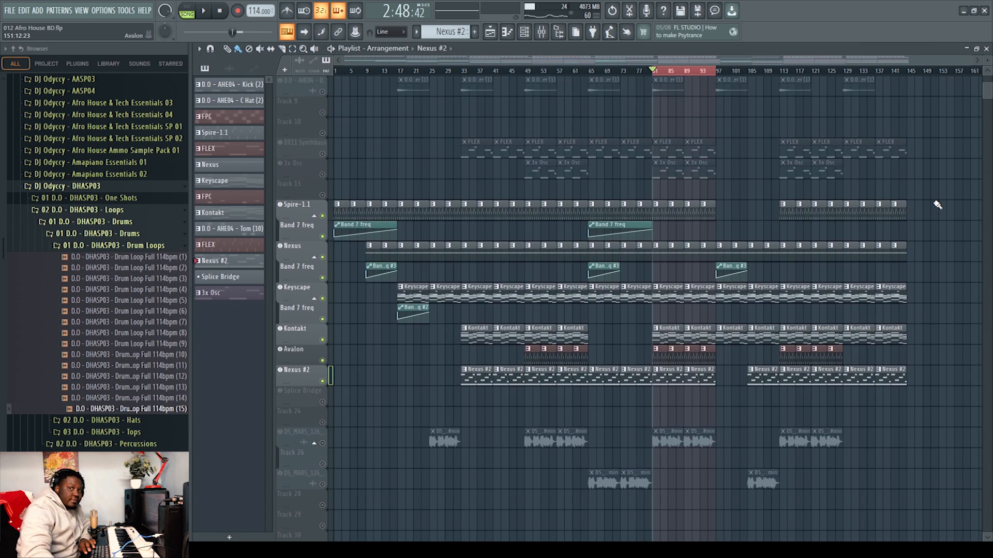
key(space)
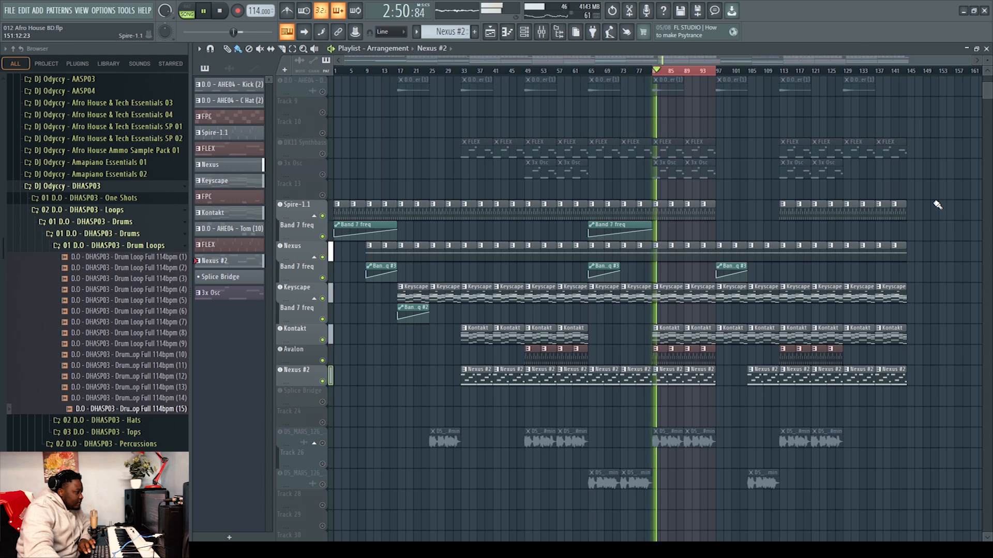
scroll(942, 328, down, 3)
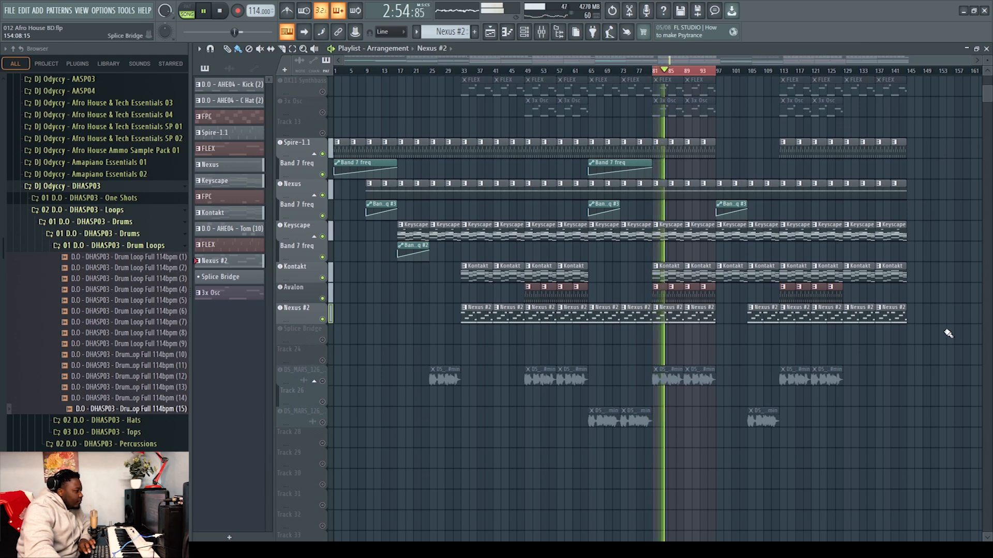
key(space)
scroll(945, 334, up, 4)
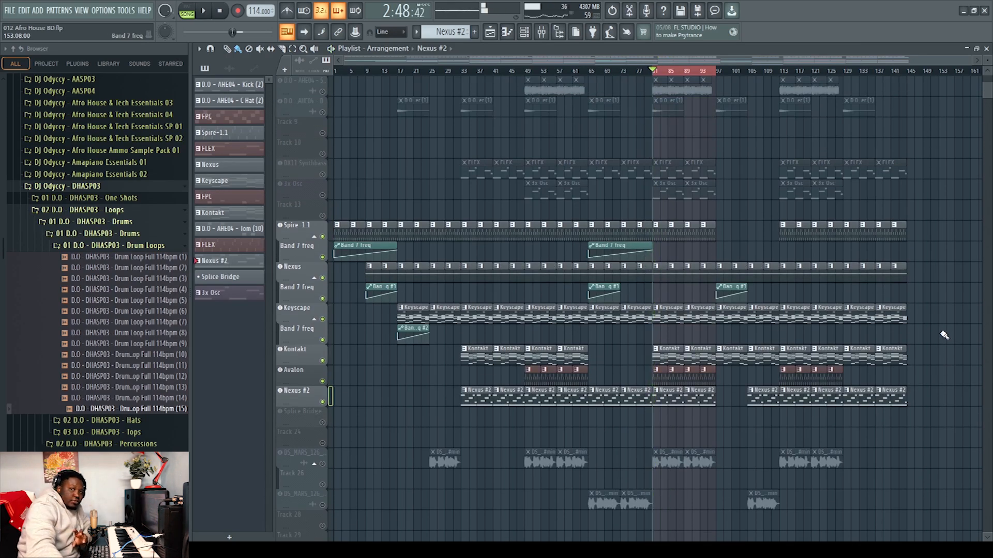
scroll(944, 336, up, 3)
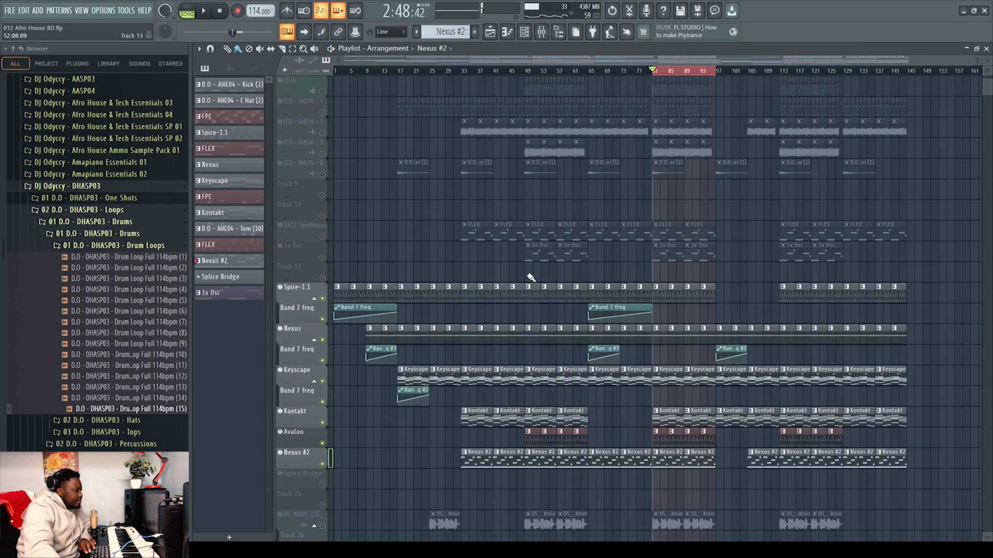
Unmute the DX11 Synthbass track and open its FLEX plugin to view the preset, then close it
click(322, 237)
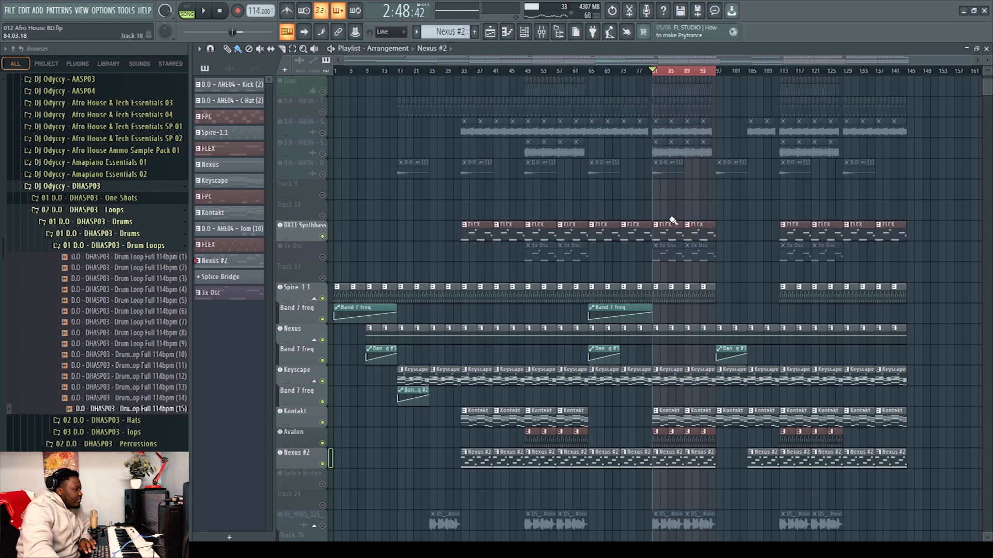
click(306, 228)
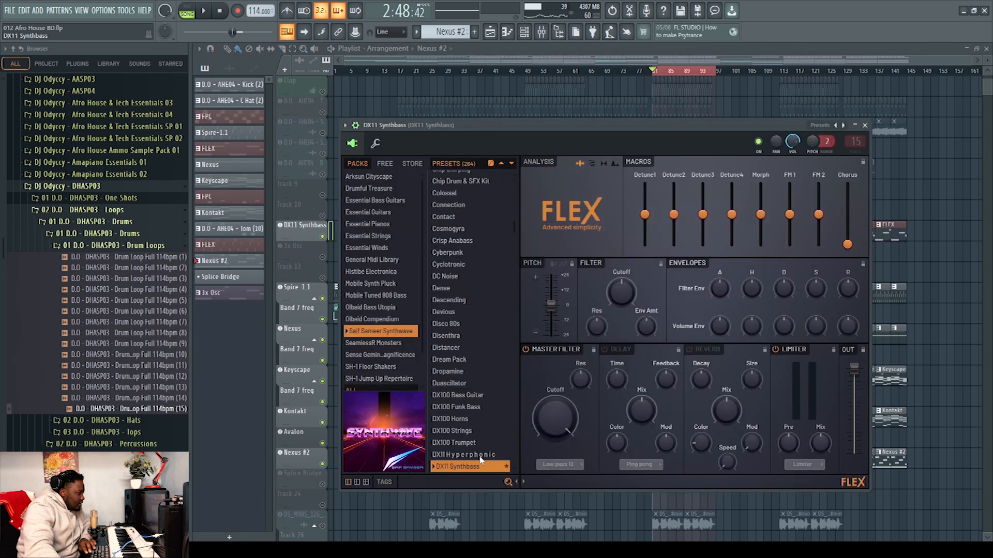
click(865, 125)
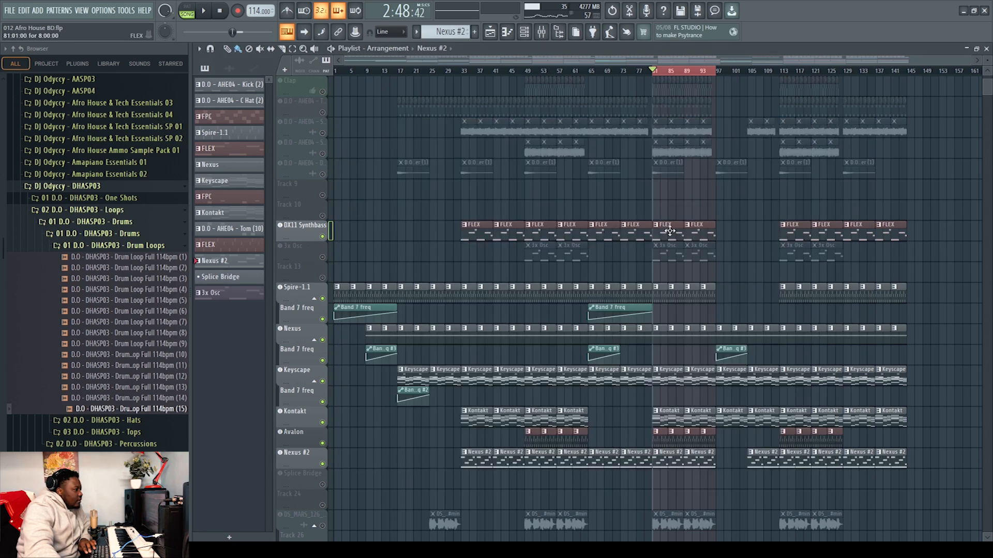
Solo the DX11 Synthbass track, play its pattern in the piano roll, and stop playback
ctrl+click(322, 236)
key(space)
double_click(672, 235)
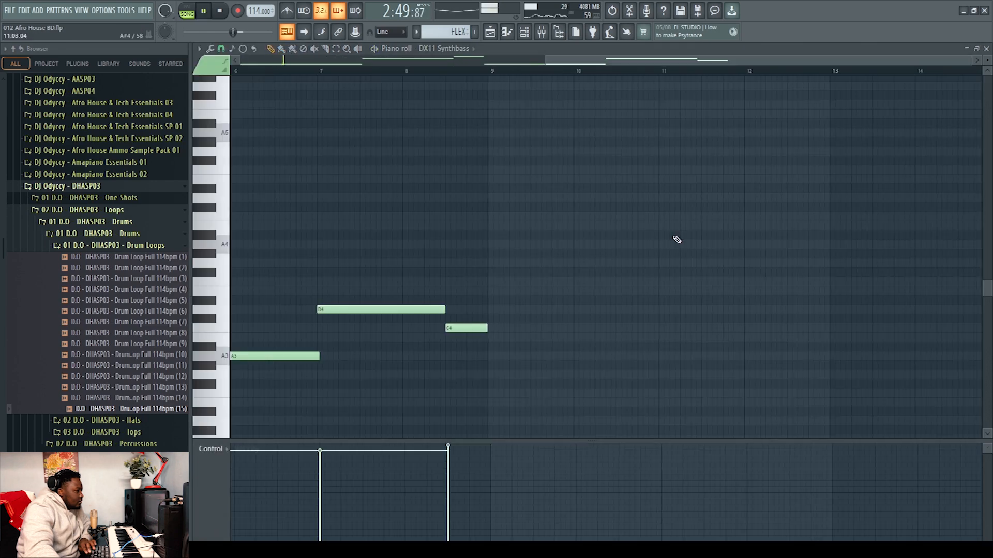
drag(595, 66, 168, 60)
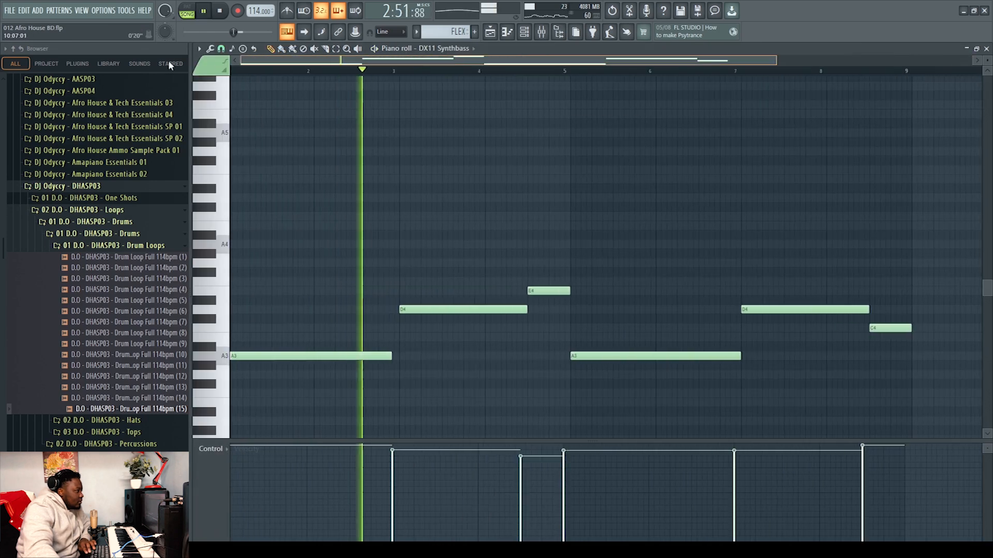
scroll(519, 245, down, 3)
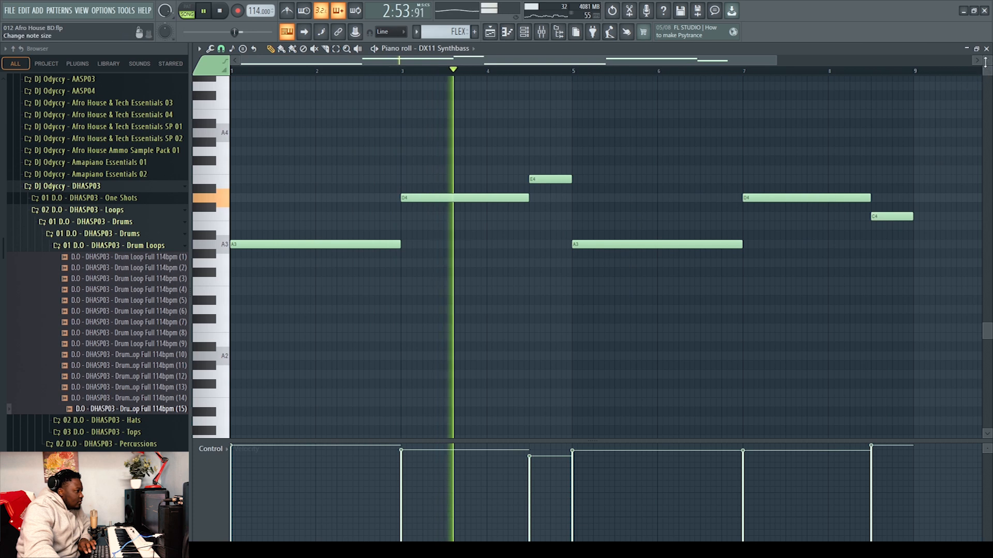
key(F5)
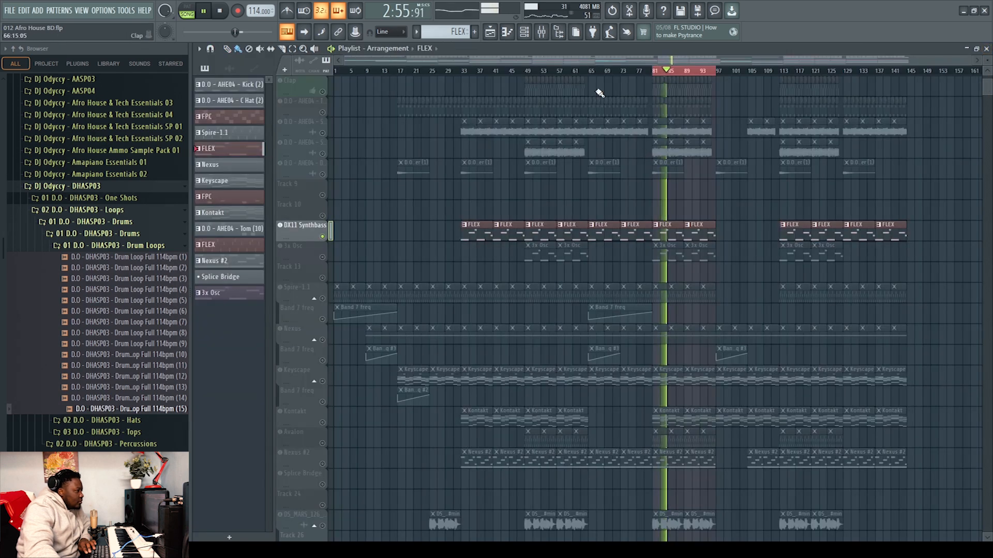
key(space)
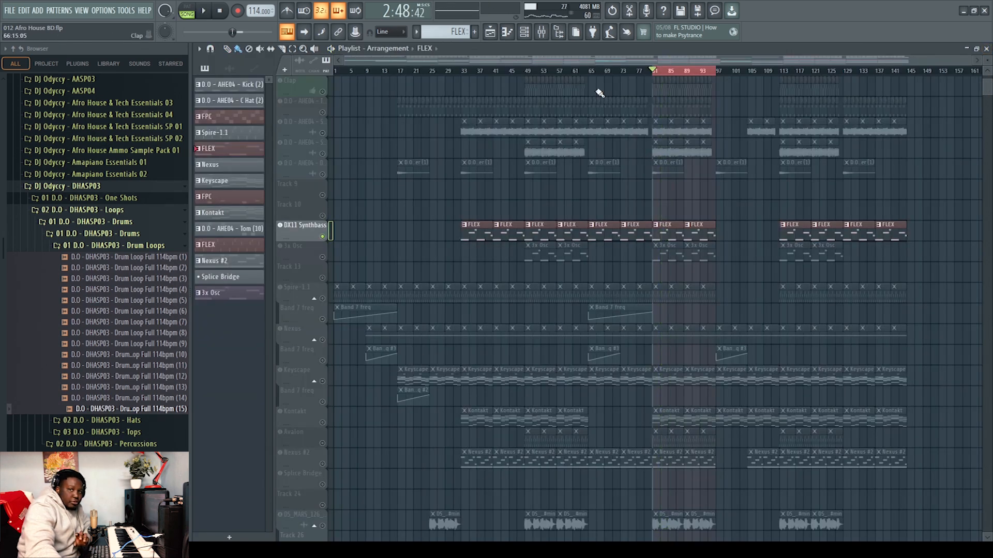
Inspect the Kickstart plugin on the DX11 Synthbass mixer channel, then view and close the channel's miscellaneous settings
click(552, 30)
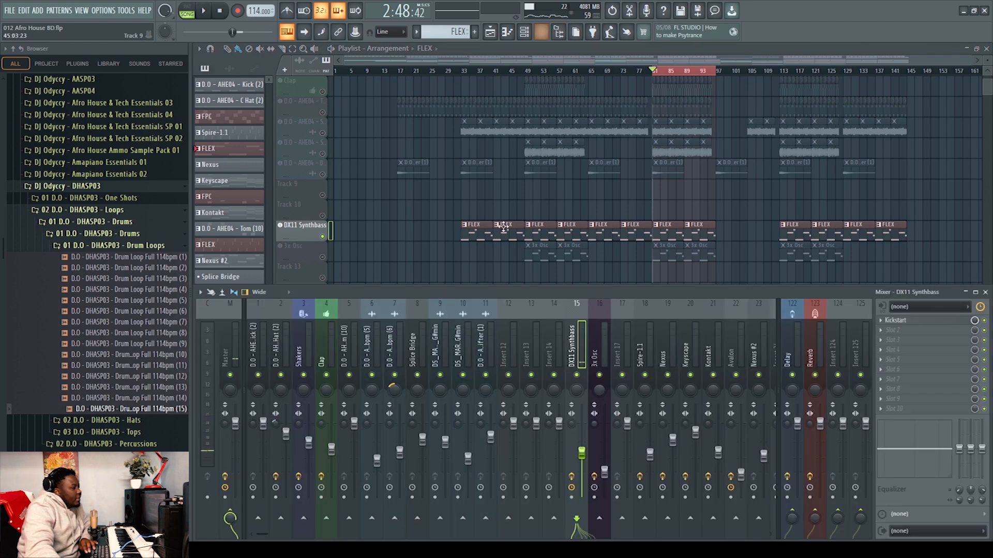
click(918, 320)
click(560, 151)
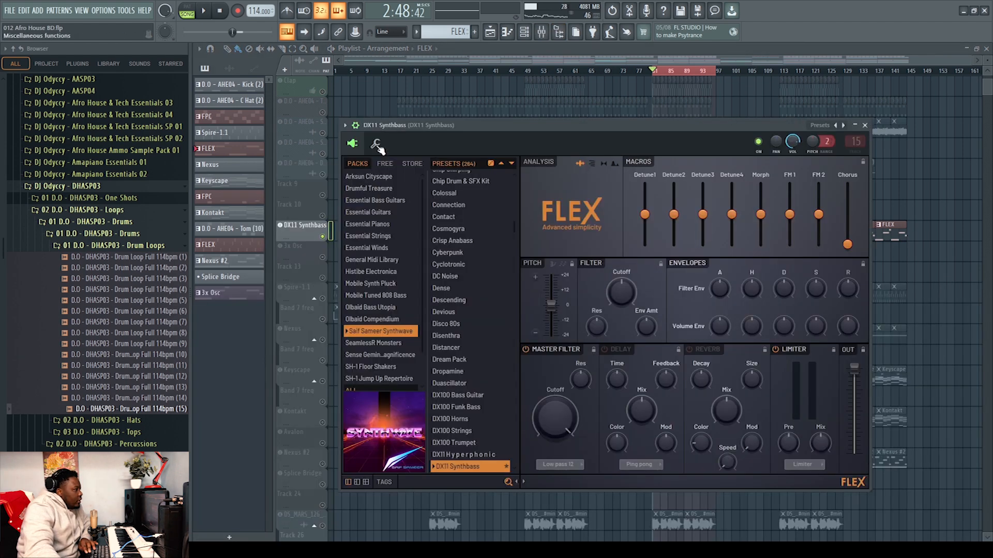
click(377, 147)
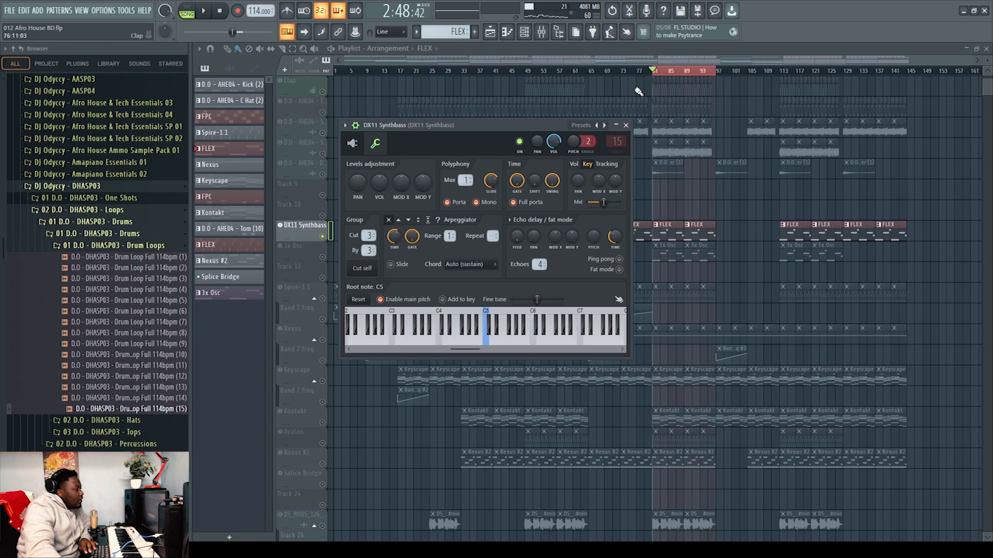
click(626, 126)
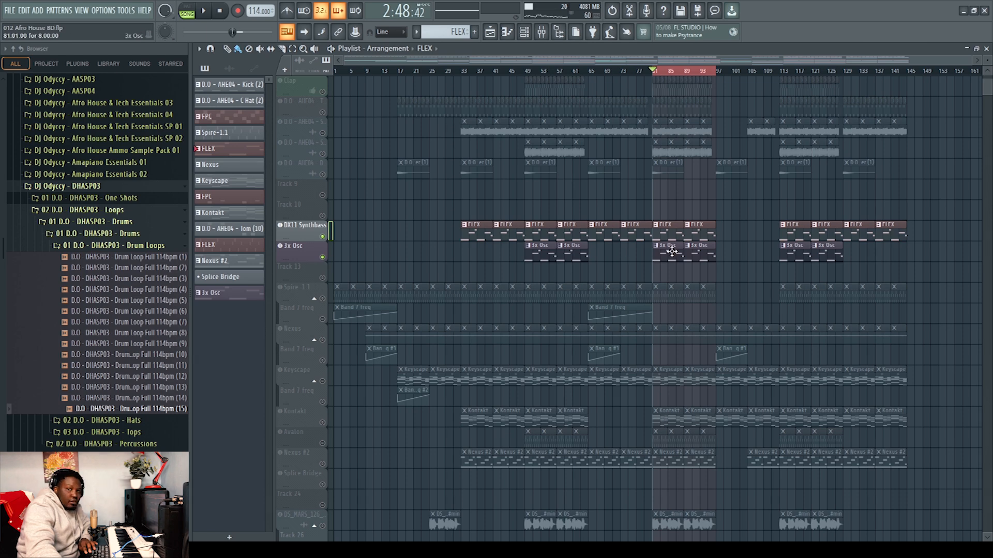
Open the 3x Osc plugin, play the arrangement, view its oscillator settings and adjust two oscillator knobs
click(305, 249)
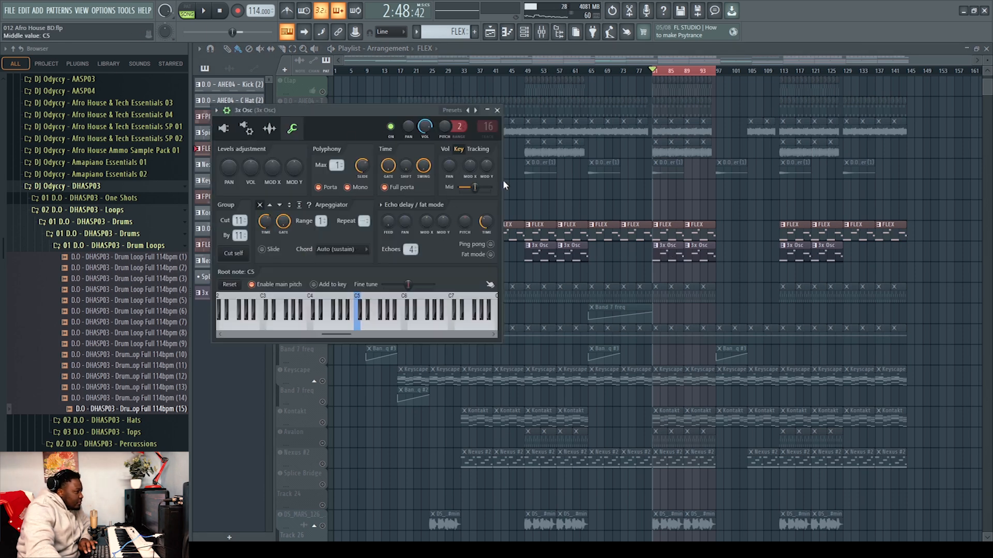
key(space)
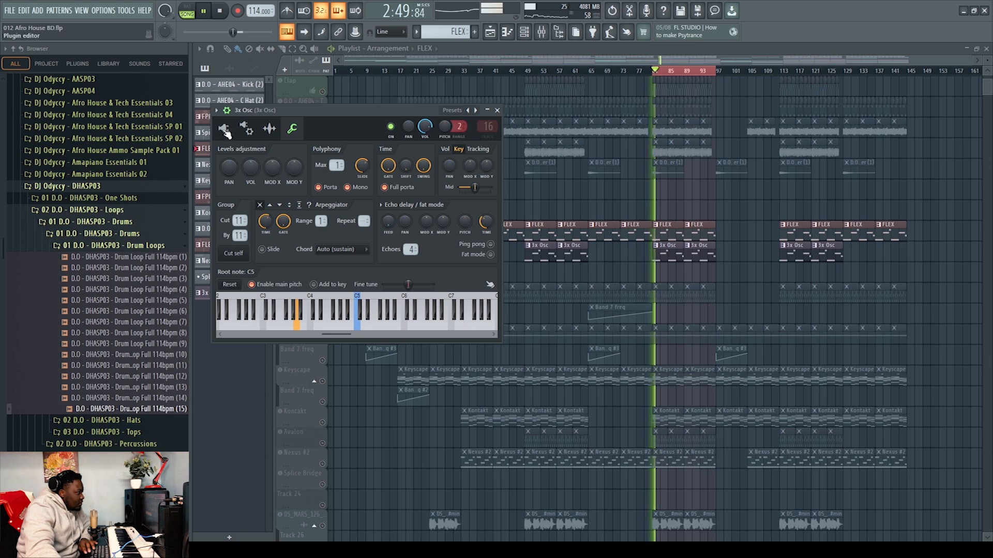
click(223, 130)
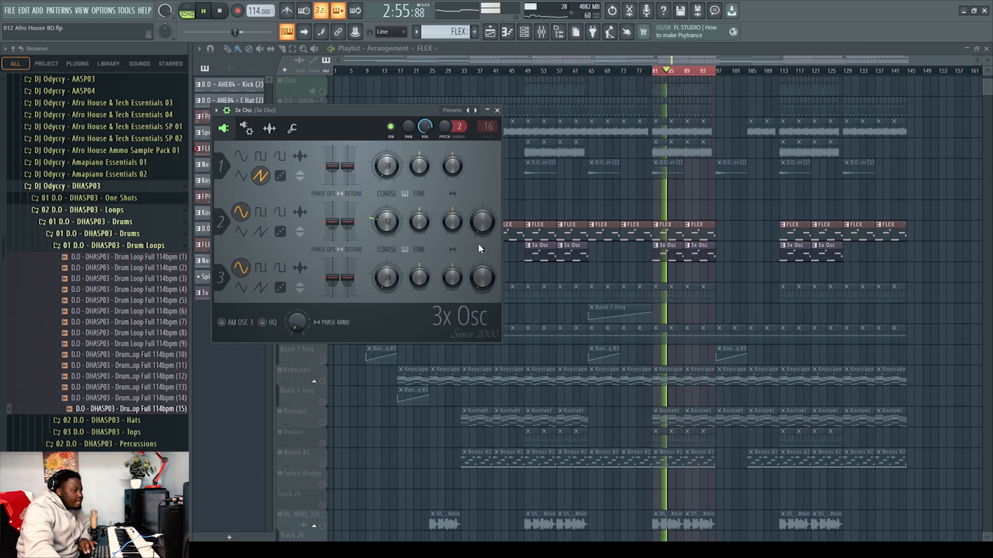
key(space)
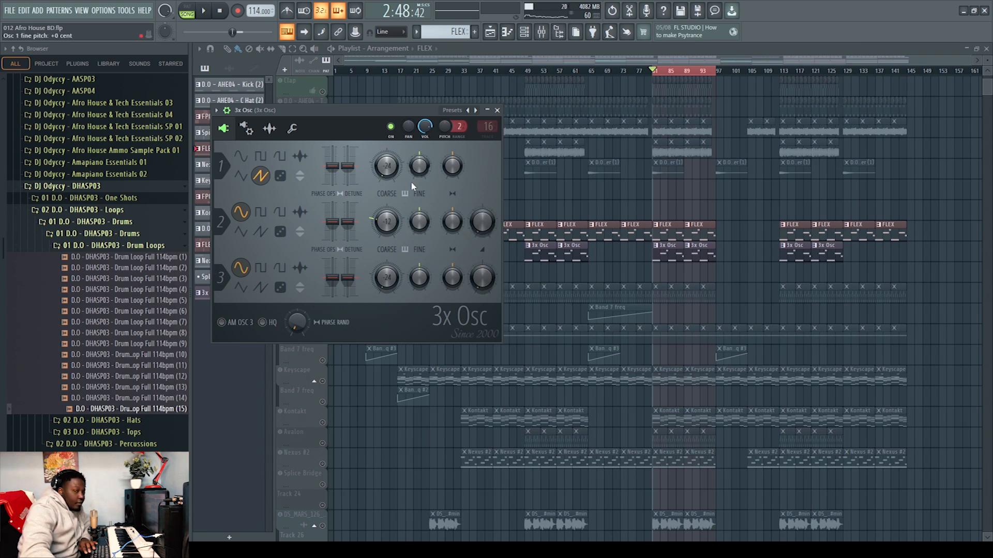
drag(482, 222, 482, 243)
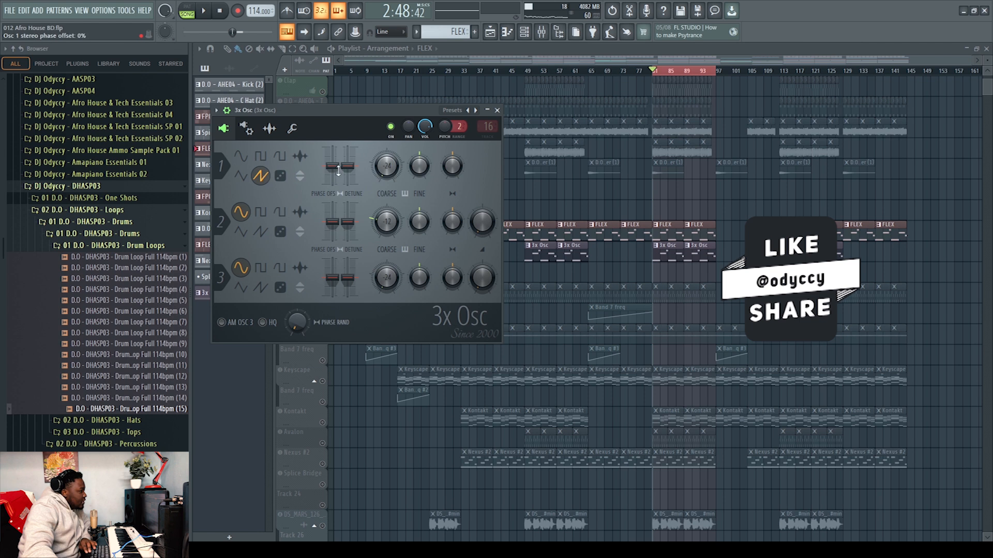
drag(387, 165, 386, 153)
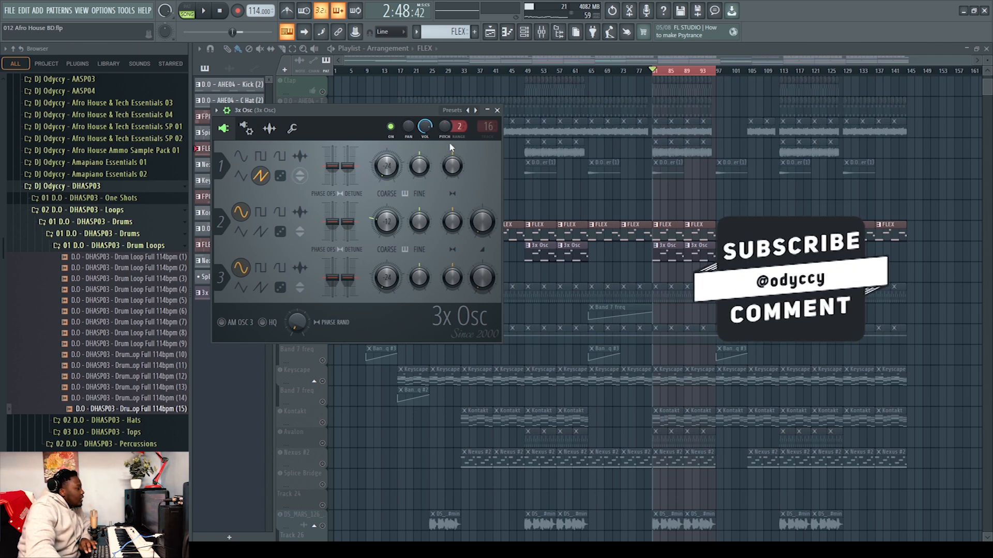
Return to the 3x Osc miscellaneous settings, save the project and close the plugin
click(293, 128)
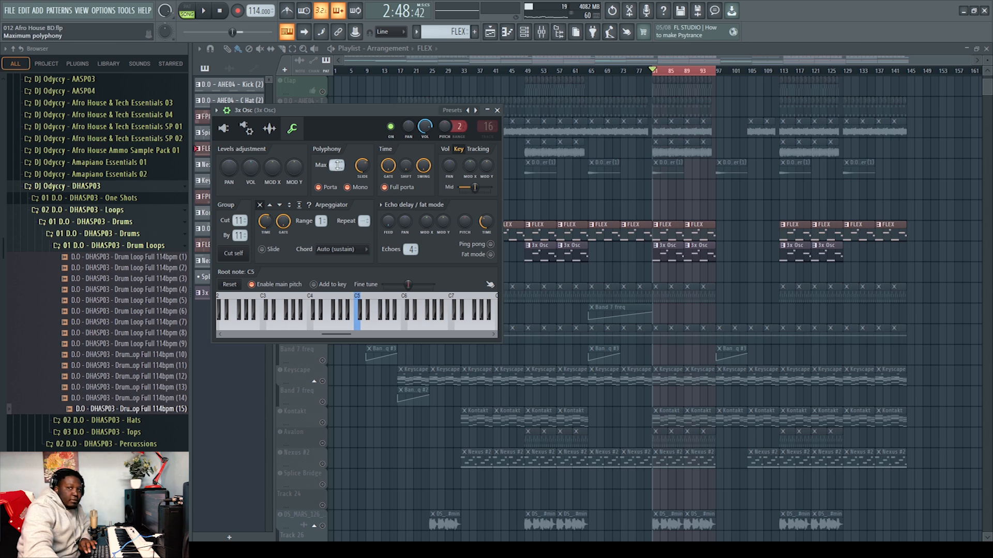
key(ctrl+s)
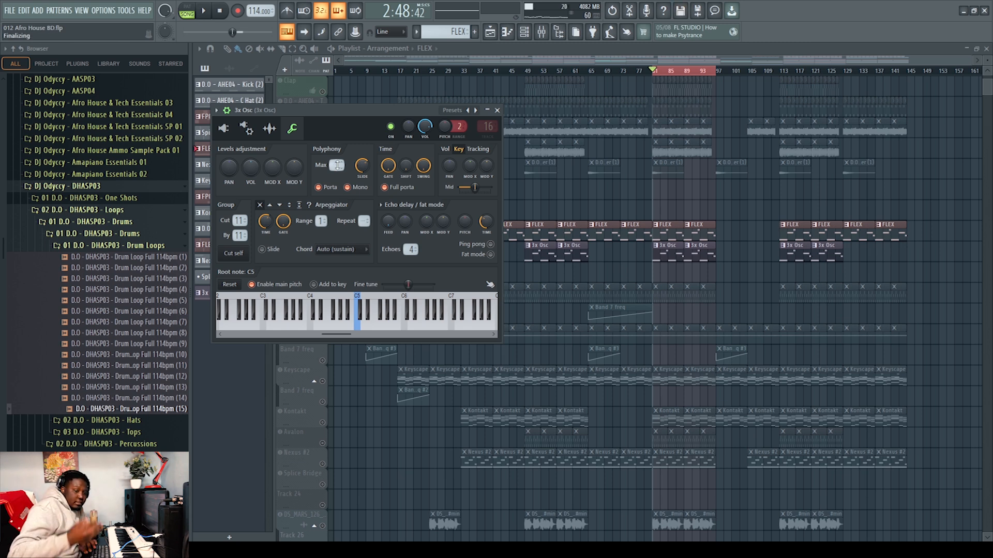
click(497, 110)
Solo the DS_MARS_126 vocal track, play it and stop playback
scroll(702, 264, down, 5)
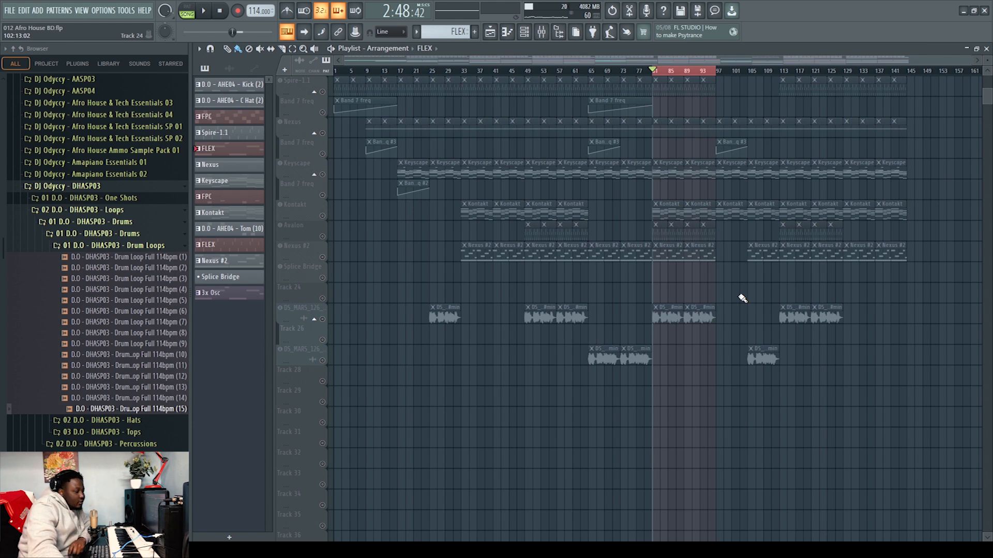
click(322, 319)
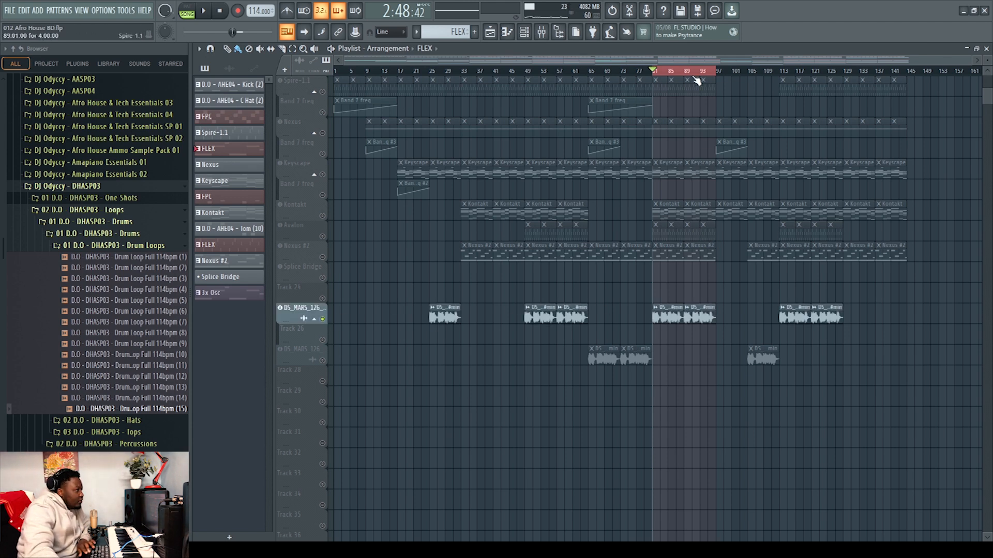
key(space)
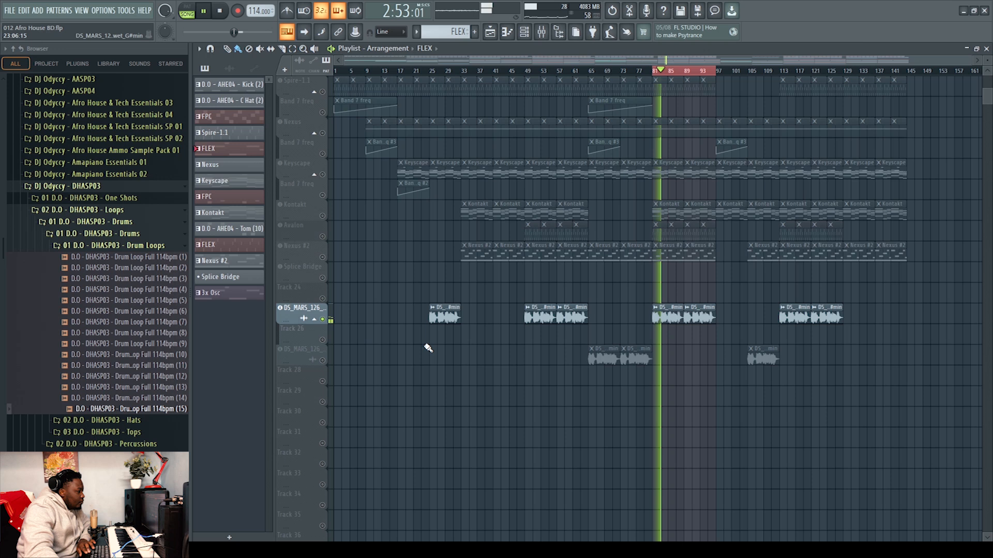
scroll(444, 344, up, 3)
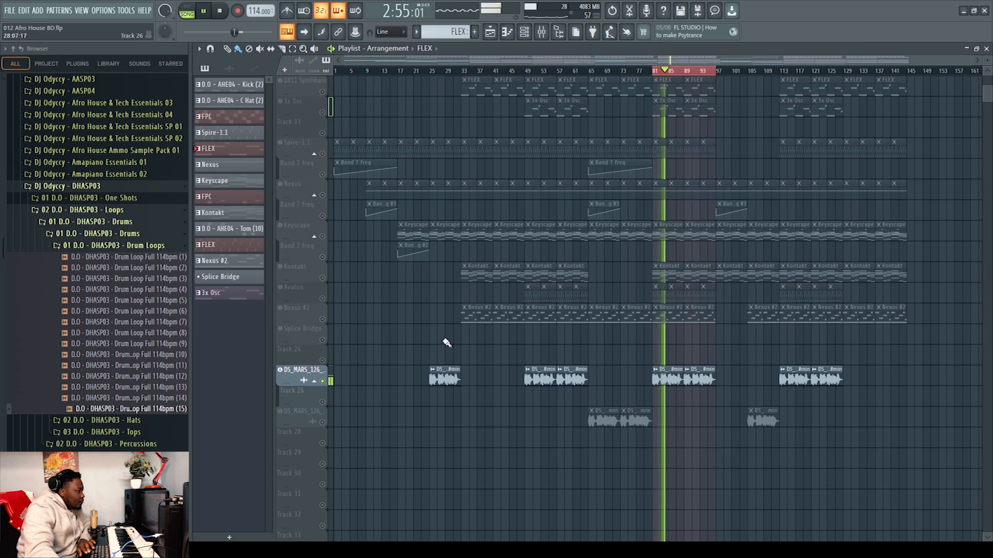
scroll(447, 343, up, 3)
key(space)
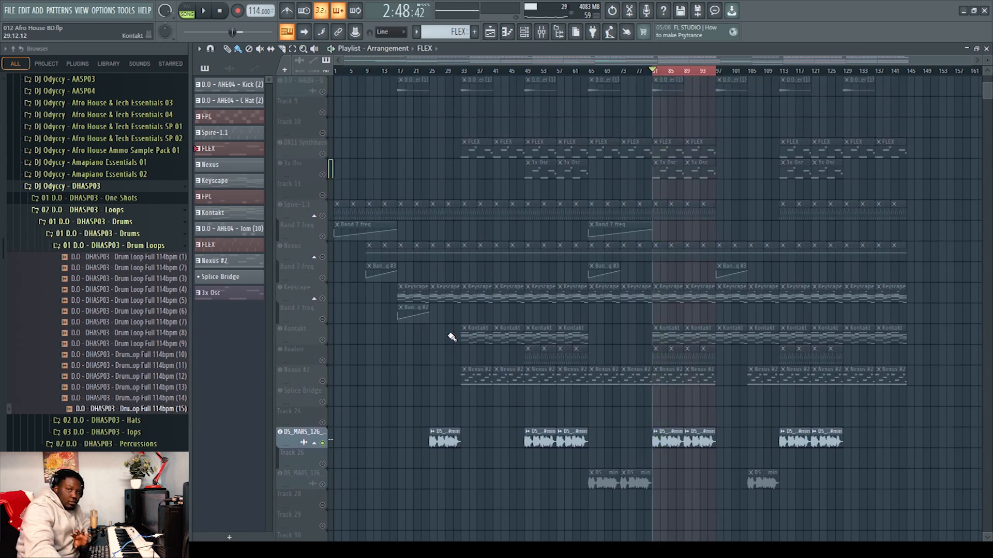
Open the vocal verse clip at bar 81 in the Edison audio editor
scroll(740, 383, down, 6)
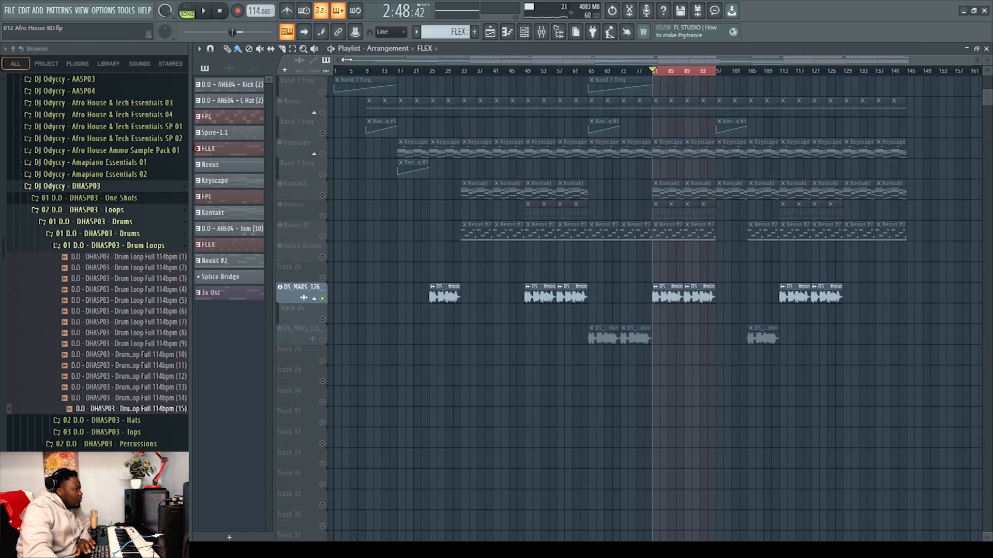
drag(370, 62, 639, 62)
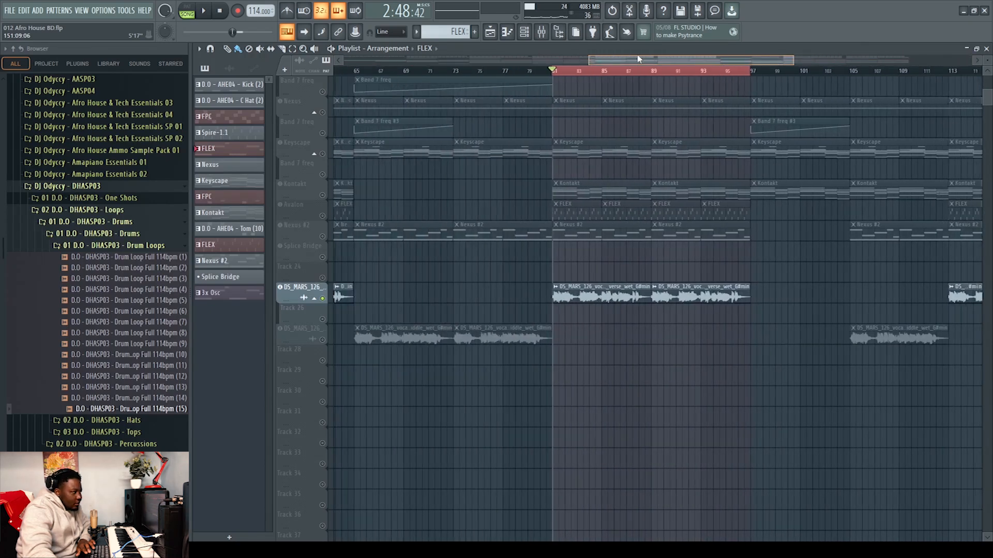
double_click(603, 292)
right_click(411, 337)
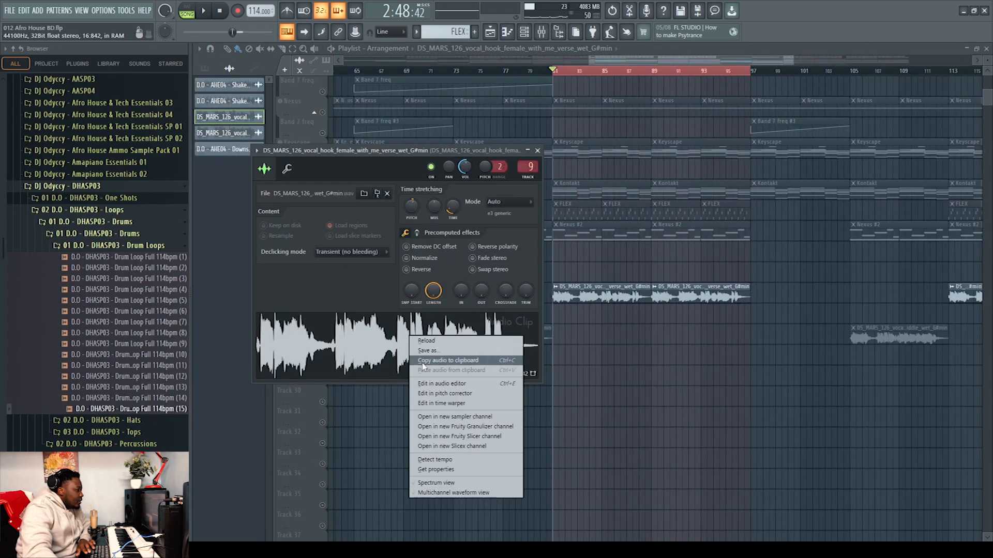
click(460, 383)
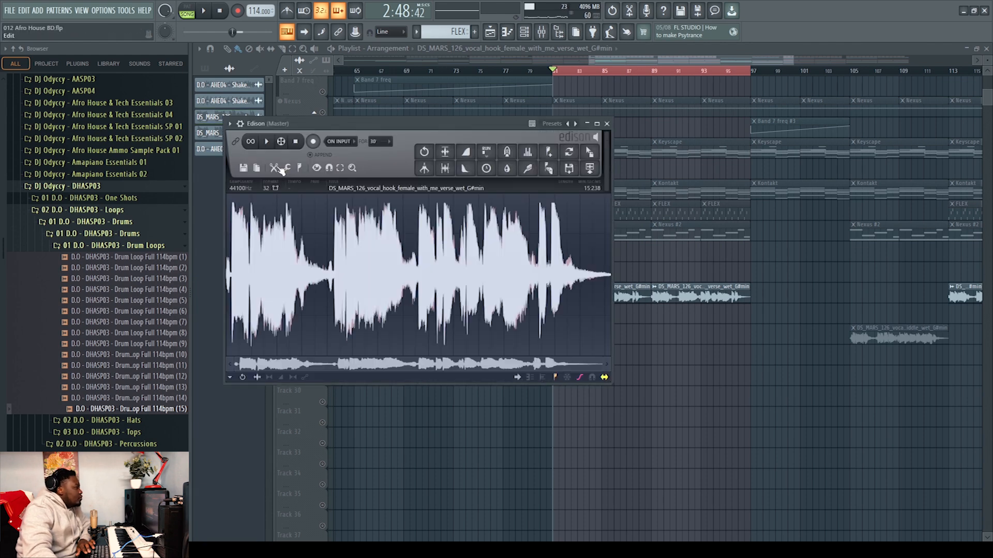
Apply the Time stretch / pitch shift tool to the vocal sample in Edison
click(290, 169)
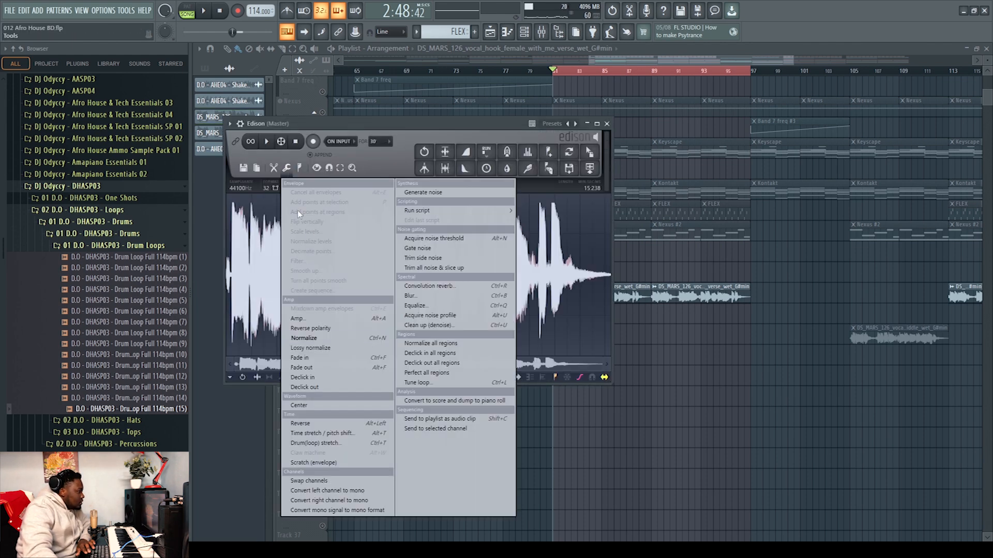
click(326, 436)
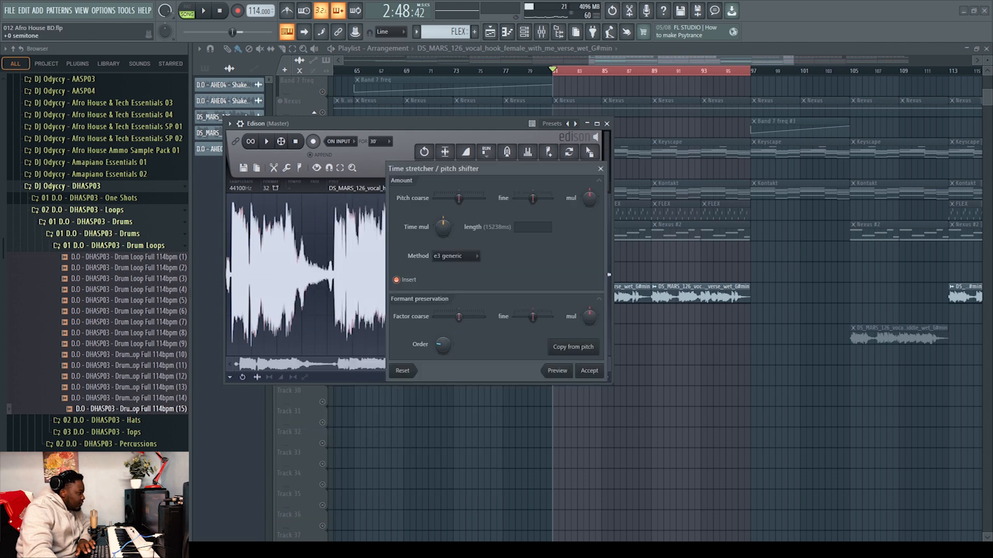
click(597, 375)
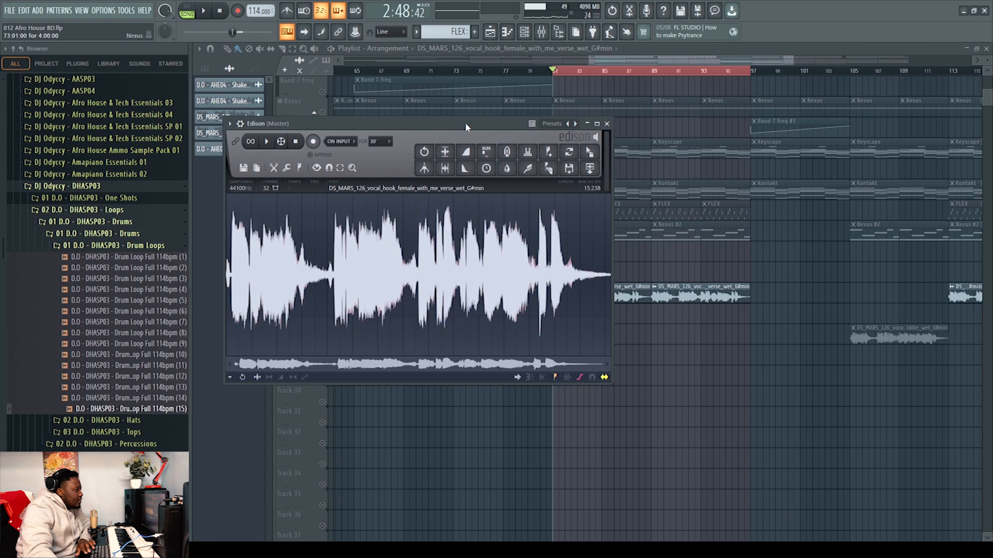
Drag the processed vocal from Edison into the playlist as a new clip on Track 26 at bar 81
drag(462, 129, 770, 286)
drag(898, 310, 624, 317)
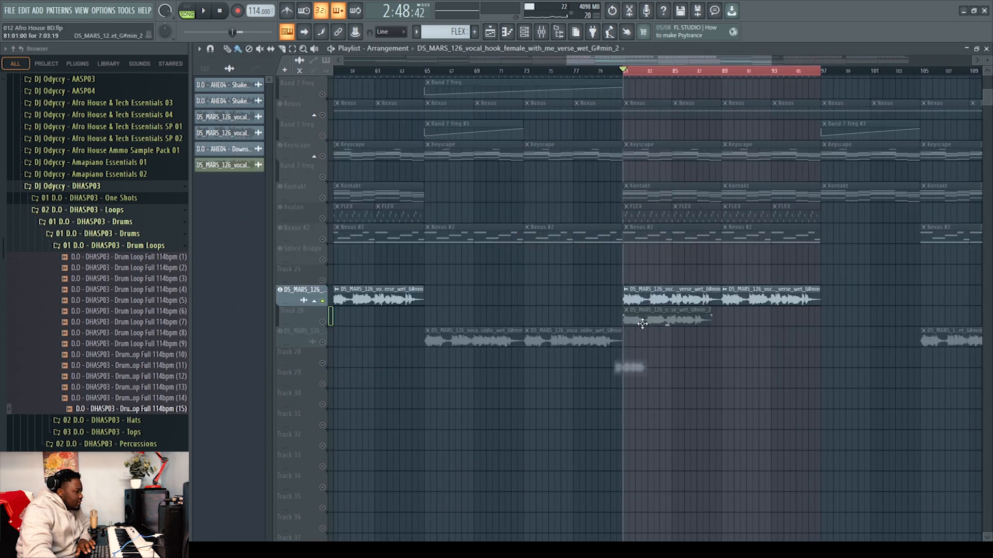
Set the new vocal clip's tempo to 126 BPM using Detect tempo
scroll(688, 65, up, 5)
drag(689, 66, 677, 64)
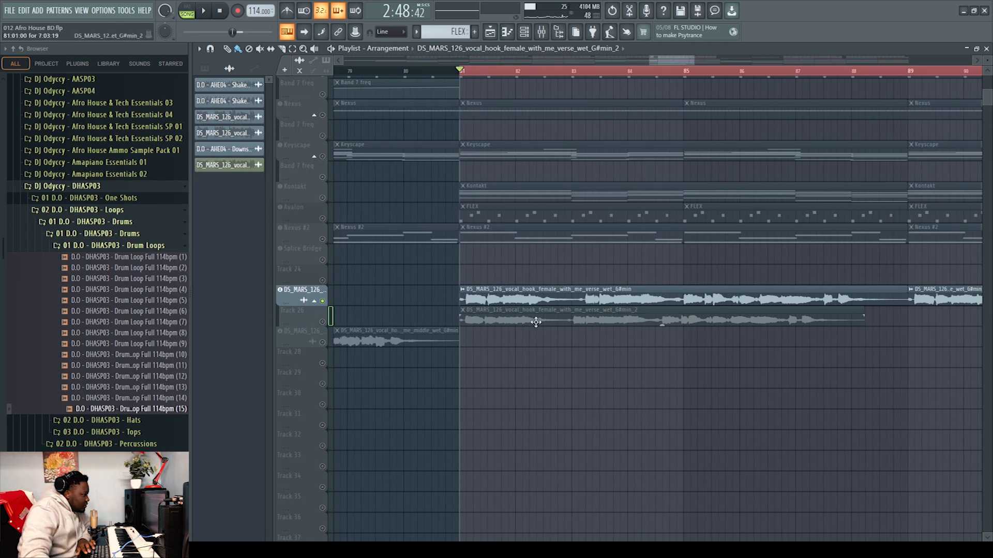
click(464, 312)
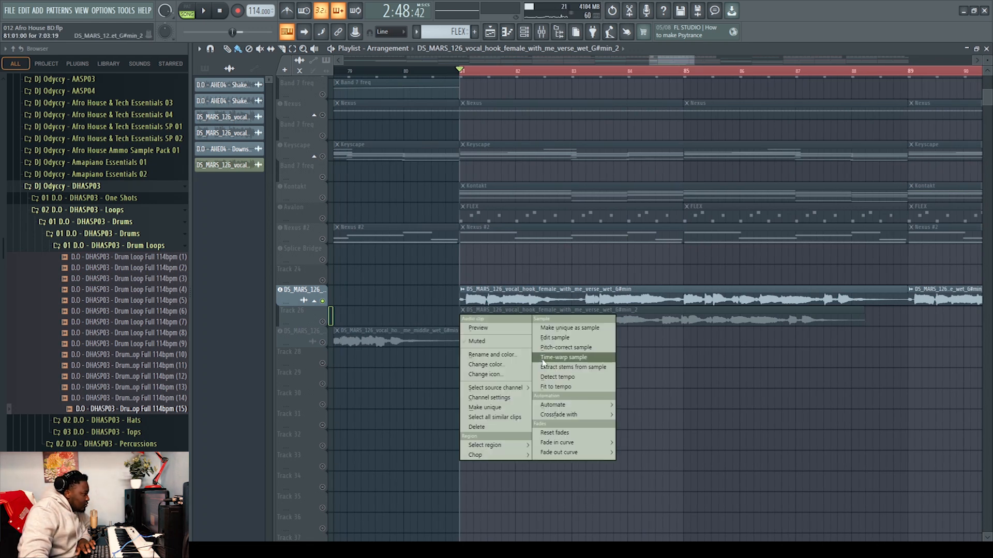
click(557, 386)
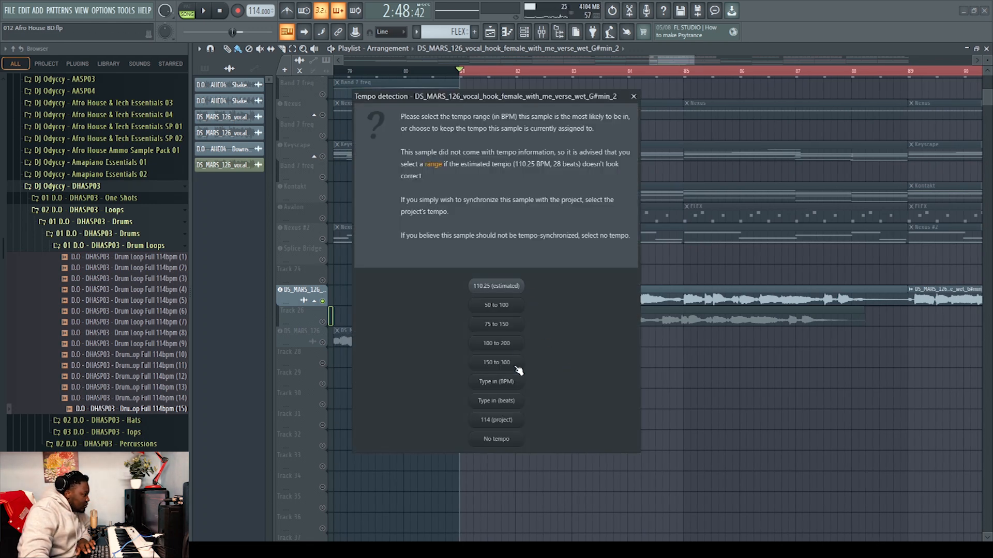
click(509, 383)
text(126)
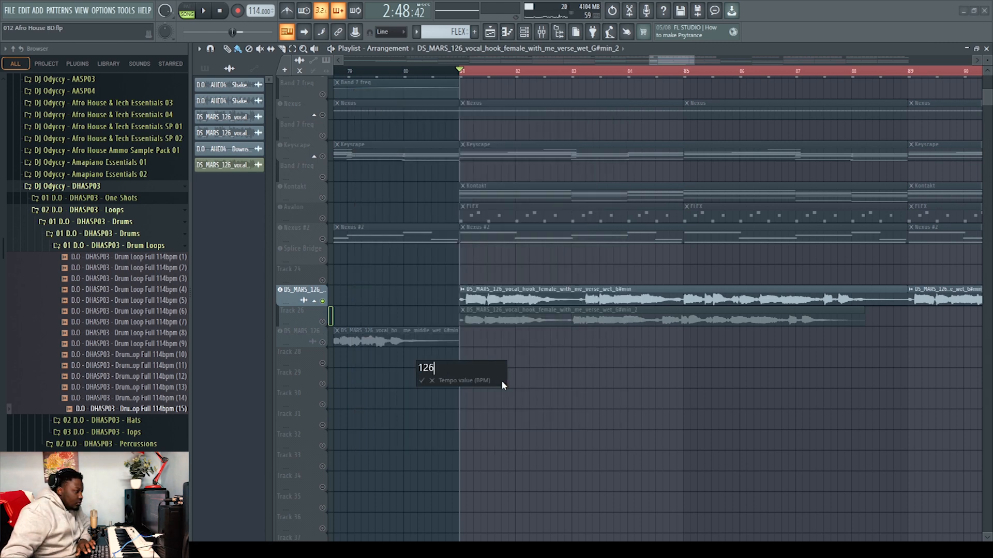
key(Return)
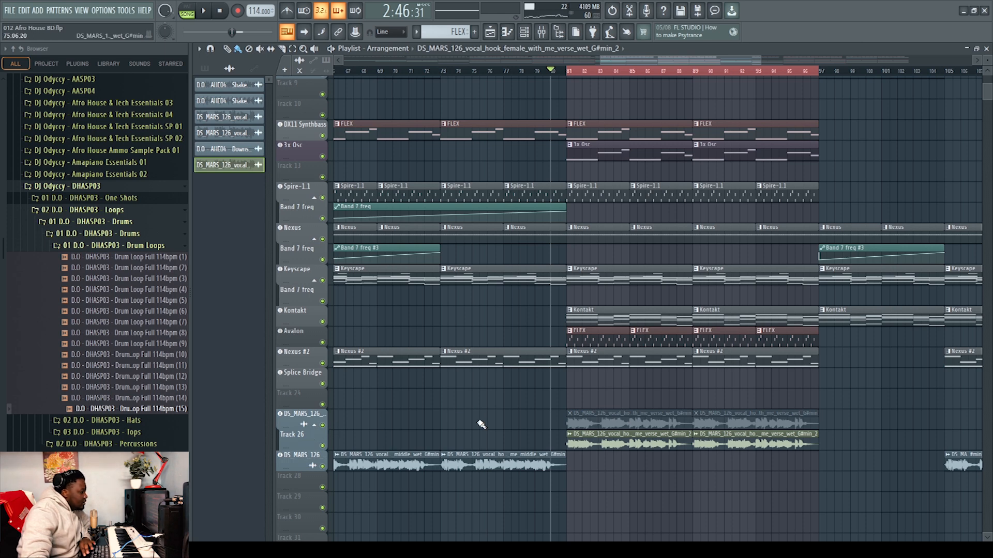
Open and close the original vocal clip's settings, then open the new clip's channel settings
double_click(632, 421)
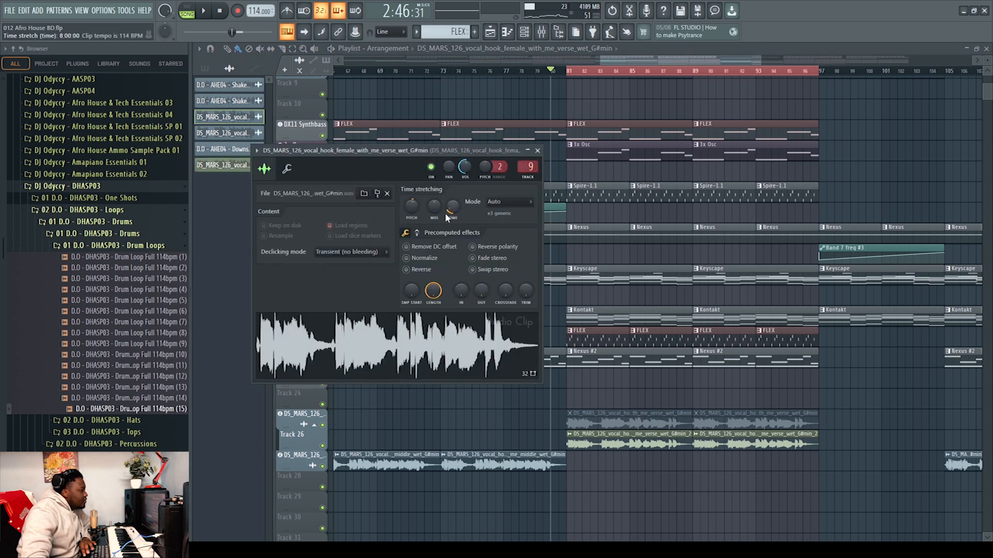
click(538, 150)
click(628, 433)
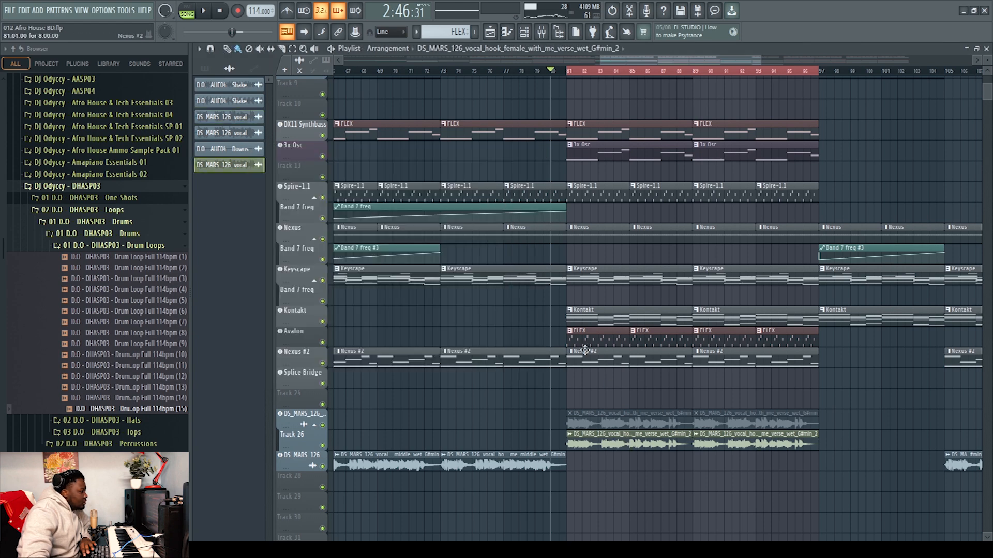
double_click(615, 436)
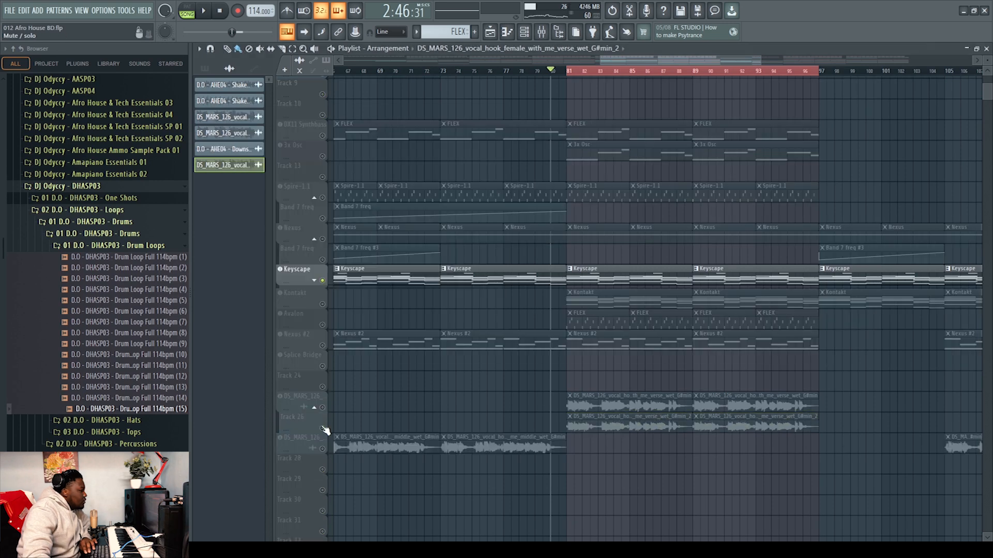
Solo Track 26 together with the Kontakt track, play the section and stop playback
click(323, 428)
key(space)
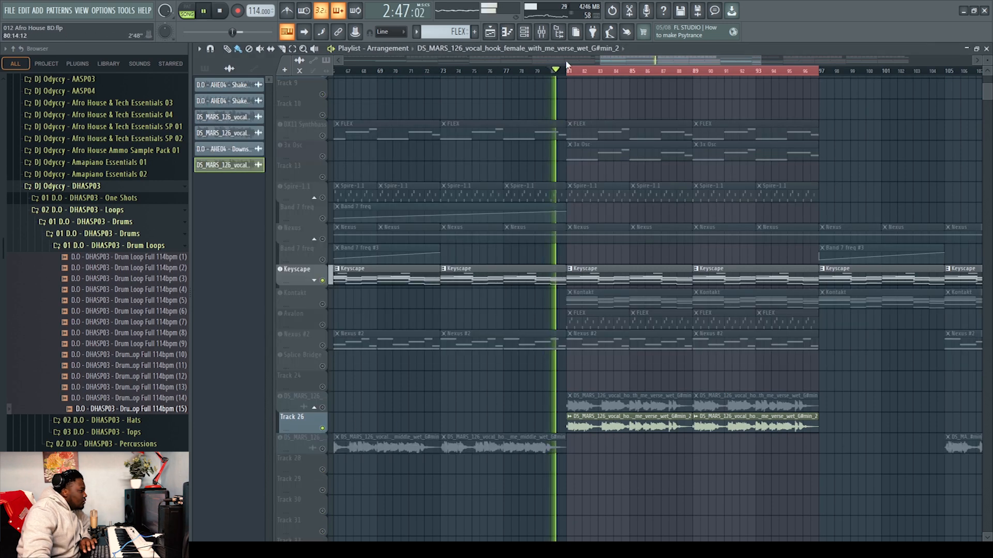
click(324, 304)
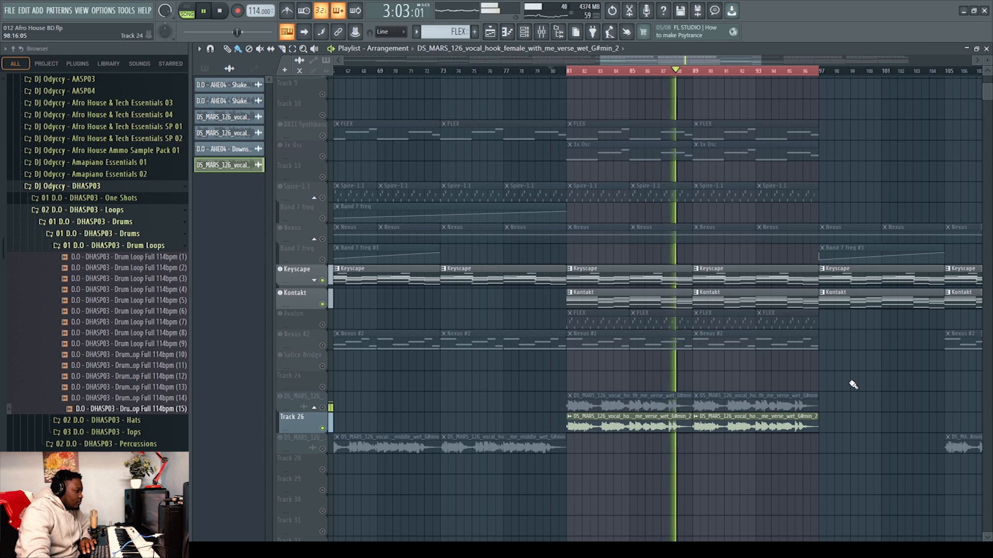
key(space)
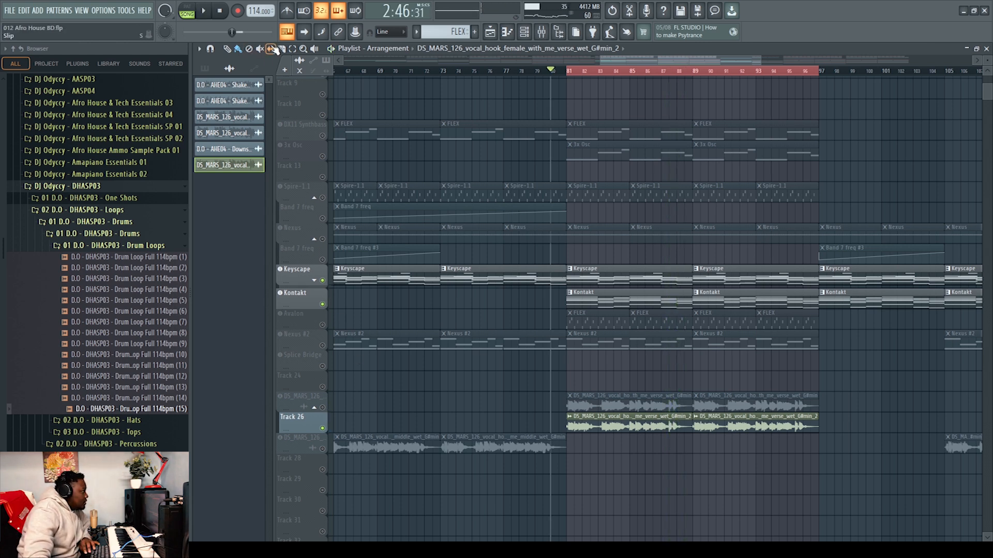
Use the Mute tool to toggle the vocal clips on Track 26 while playing and stopping the section
click(260, 49)
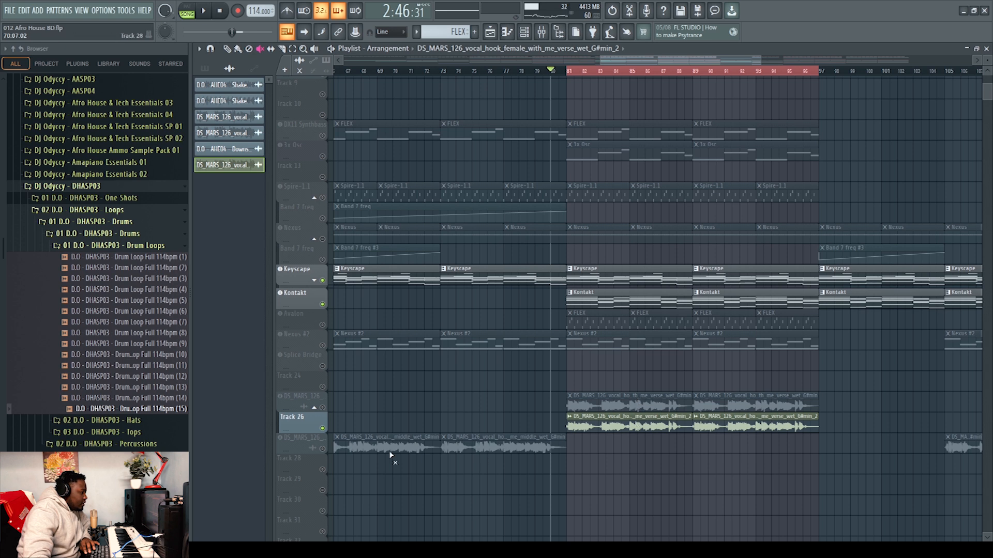
click(323, 408)
click(649, 422)
key(space)
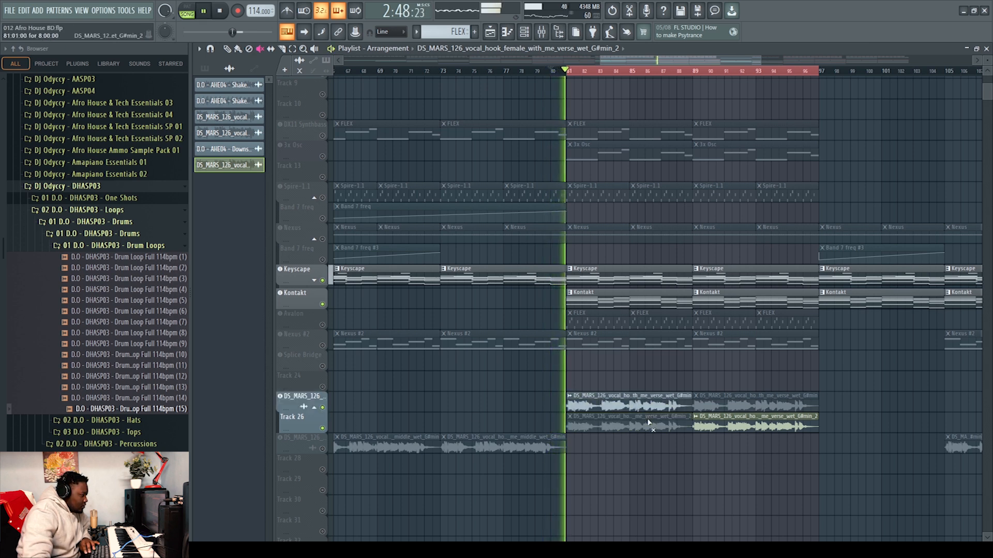
key(space)
click(642, 407)
click(628, 429)
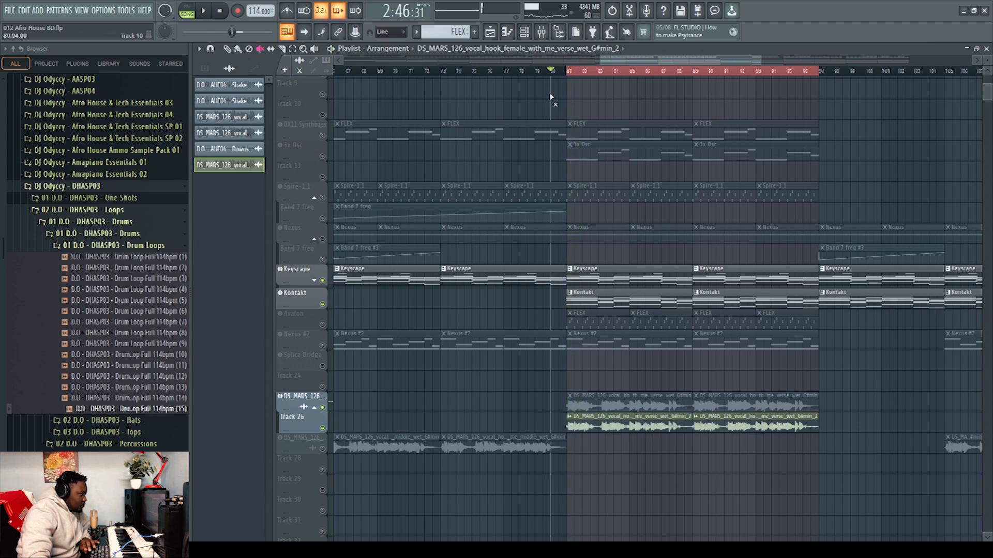
Play the section, then paint the new vocal clip into Track 26 across bars 49 to 65, below the original vocal clips
key(space)
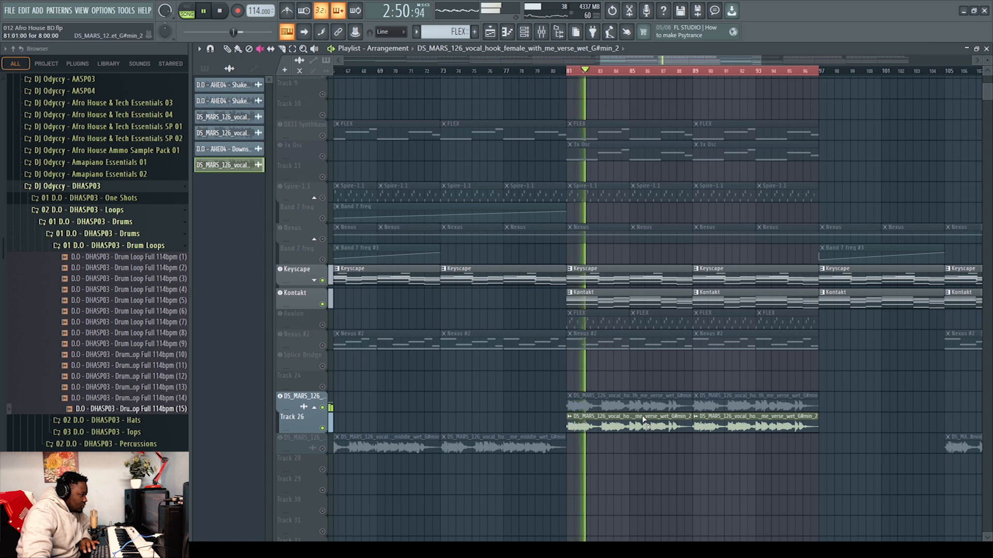
click(237, 48)
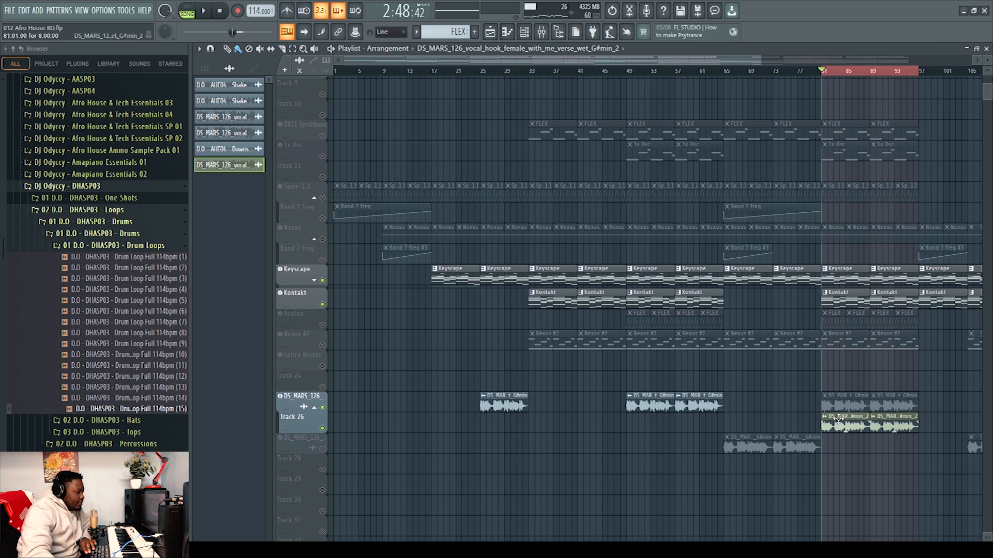
drag(629, 427, 718, 427)
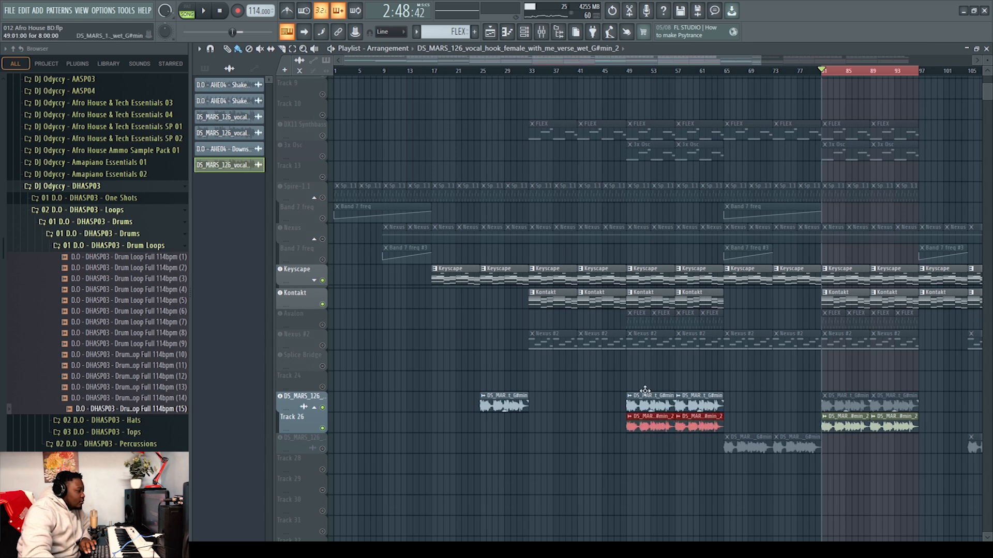
Mute the original vocal clips at bars 49 to 65 on Track 26 with the Mute tool
click(260, 49)
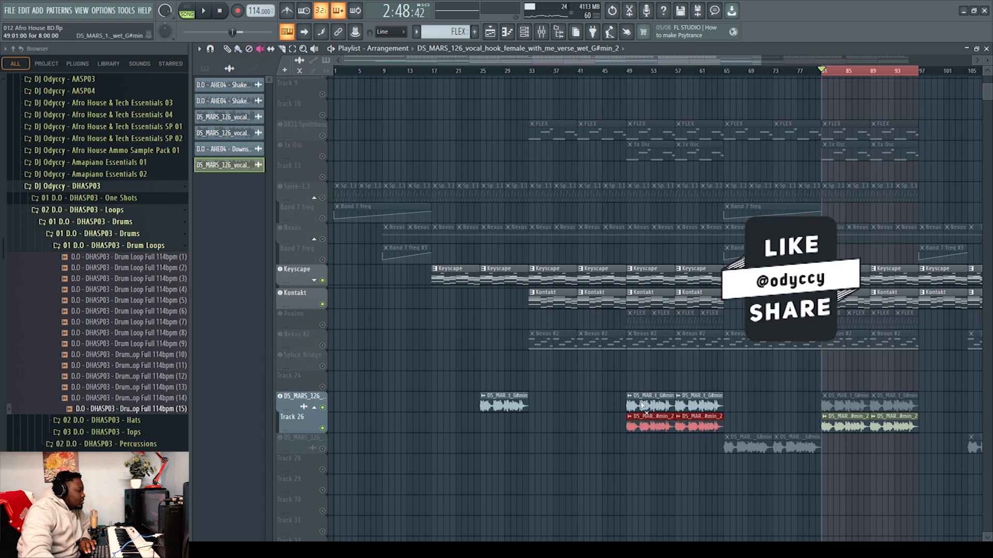
drag(649, 407, 692, 407)
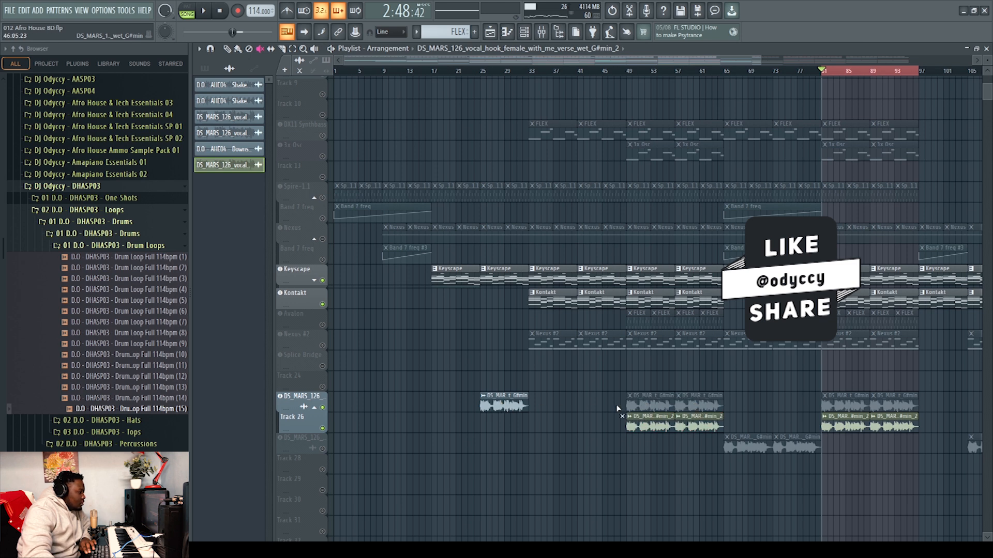
Start playback from bar 25 and stop it again
click(480, 65)
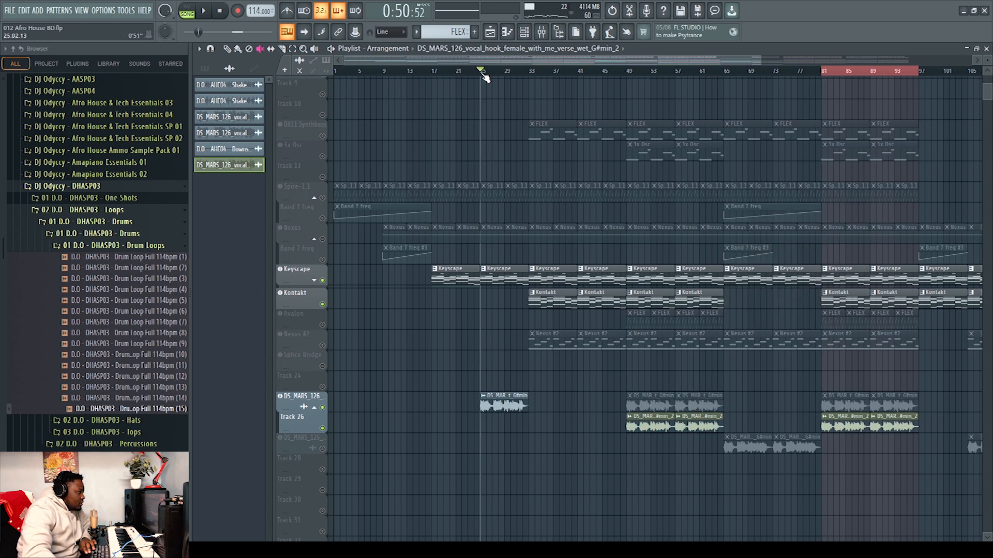
key(space)
key(space)
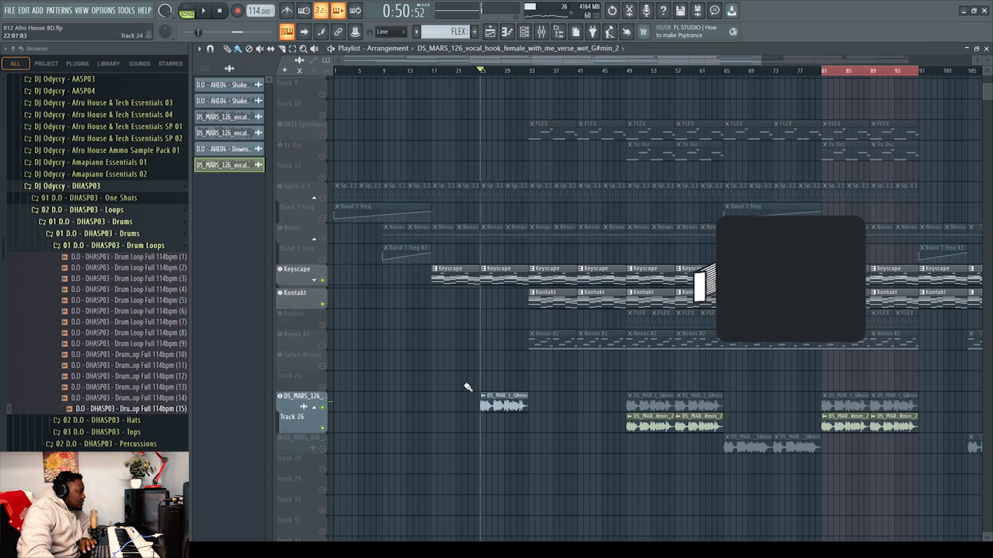
Paint the new vocal clip at bar 25 on Track 26 and mute the original vocal clip above it
click(485, 426)
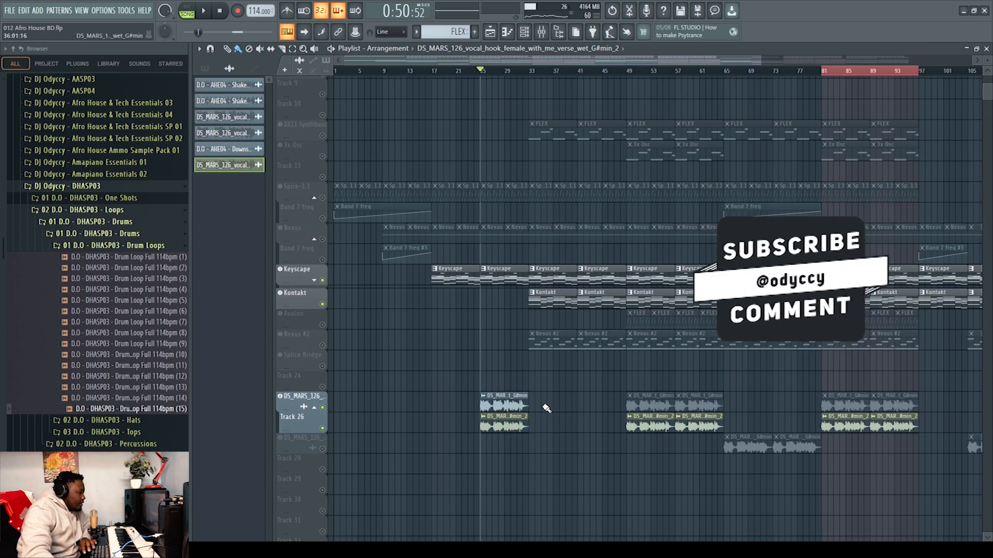
click(261, 48)
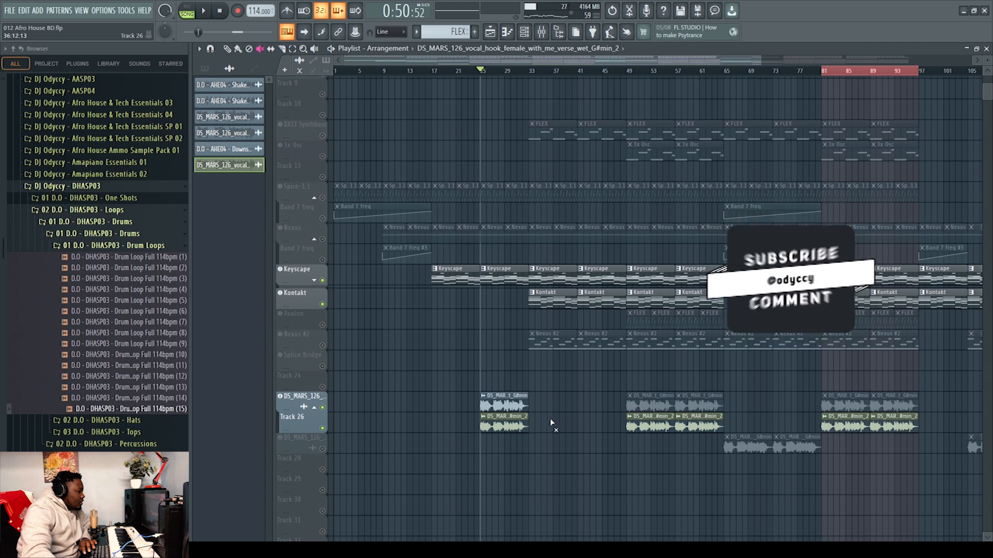
click(508, 407)
Leave the Mute tool and unsolo Track 26 so all tracks play again
click(262, 50)
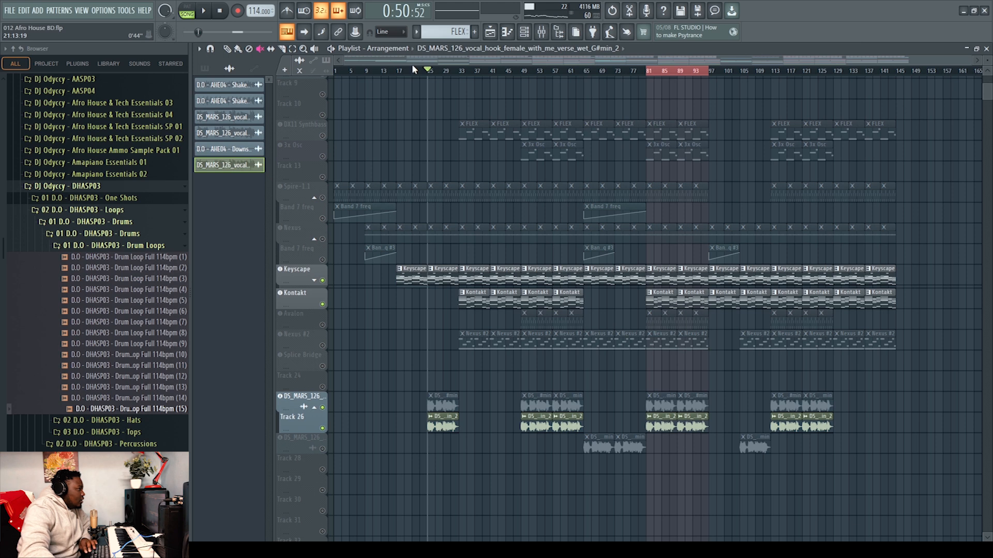
right_click(323, 408)
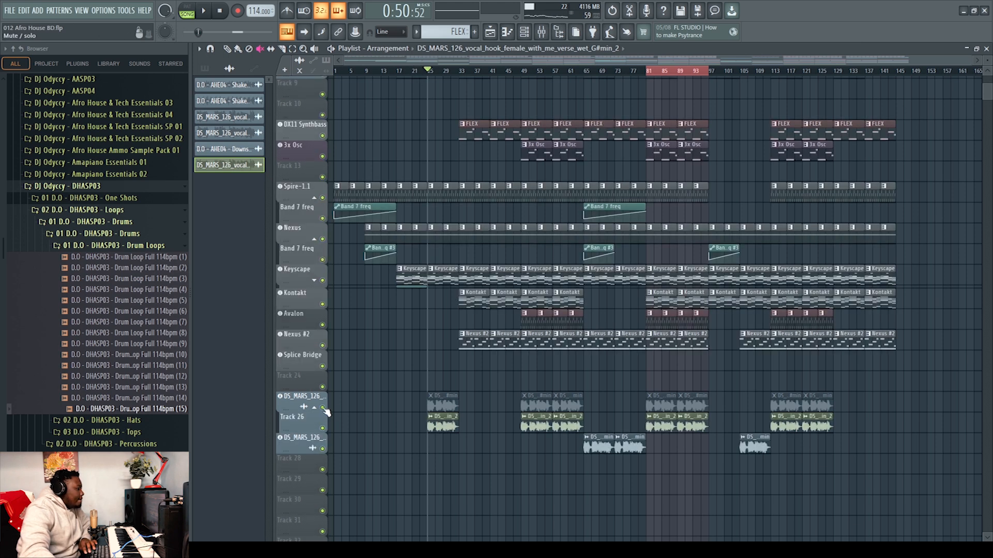